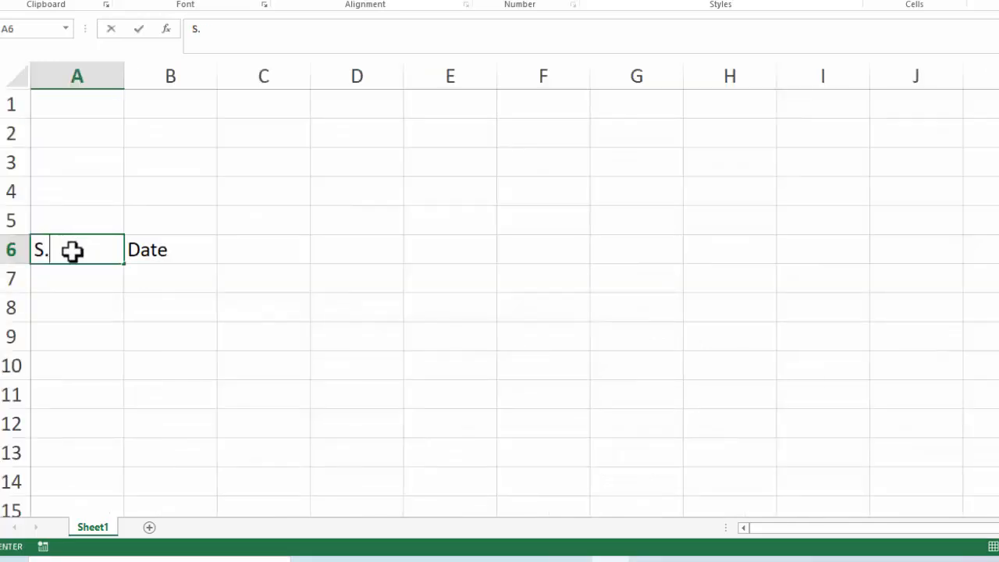
Complete the row 6 headers with S.No in A6, Description in C6, Category in D6 and Amount in E6
{"action": "type", "text": "No"}
{"action": "key", "text": "Tab"}
{"action": "key", "text": "Tab"}
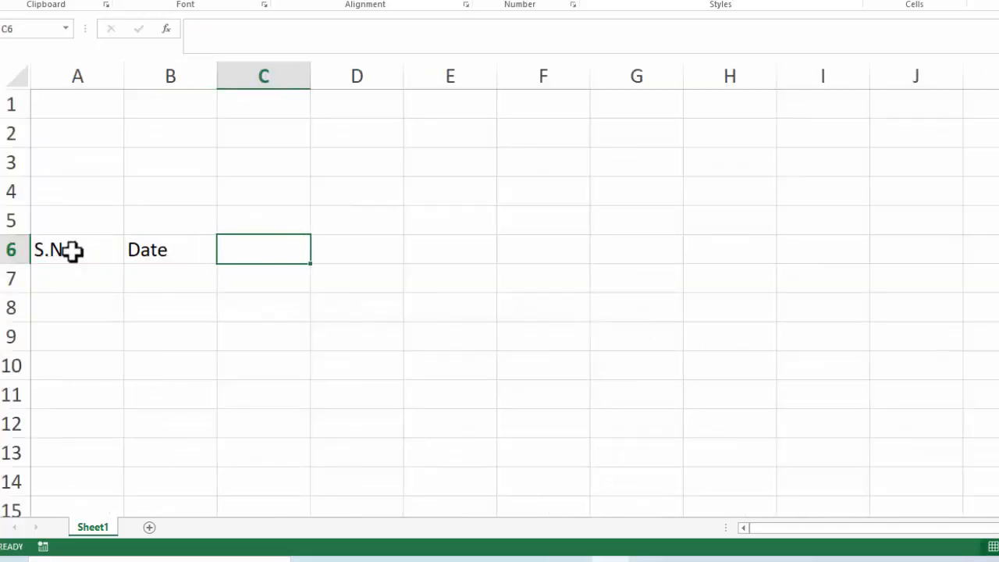
{"action": "type", "text": "Description"}
{"action": "key", "text": "Tab"}
{"action": "type", "text": "Cate"}
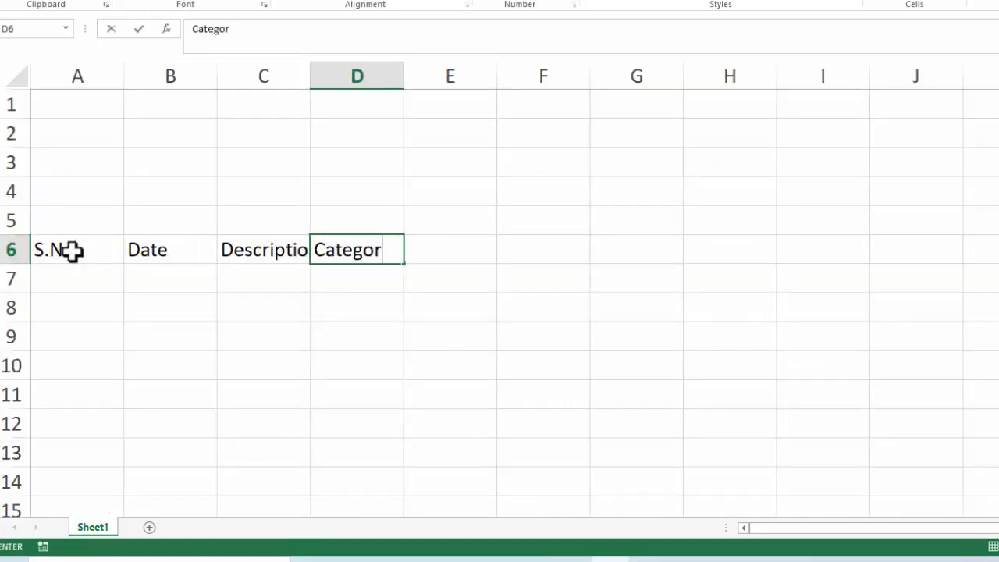
{"action": "type", "text": "gory"}
{"action": "key", "text": "Tab"}
{"action": "type", "text": "Amou"}
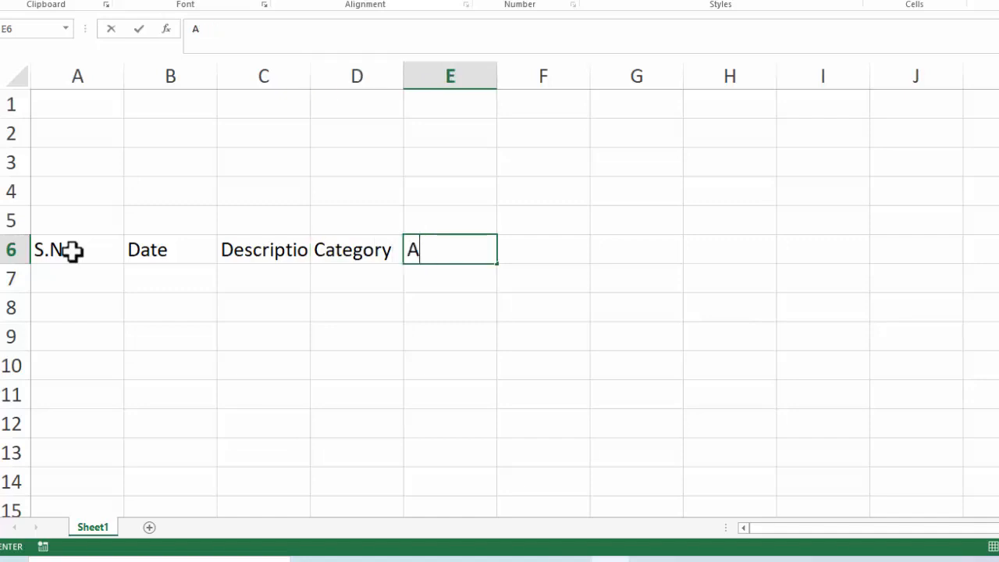
Apply all borders and a thick box border to the table range A6:E22
{"action": "left_click_drag", "start_coordinate": [71, 249], "coordinate": [450, 479]}
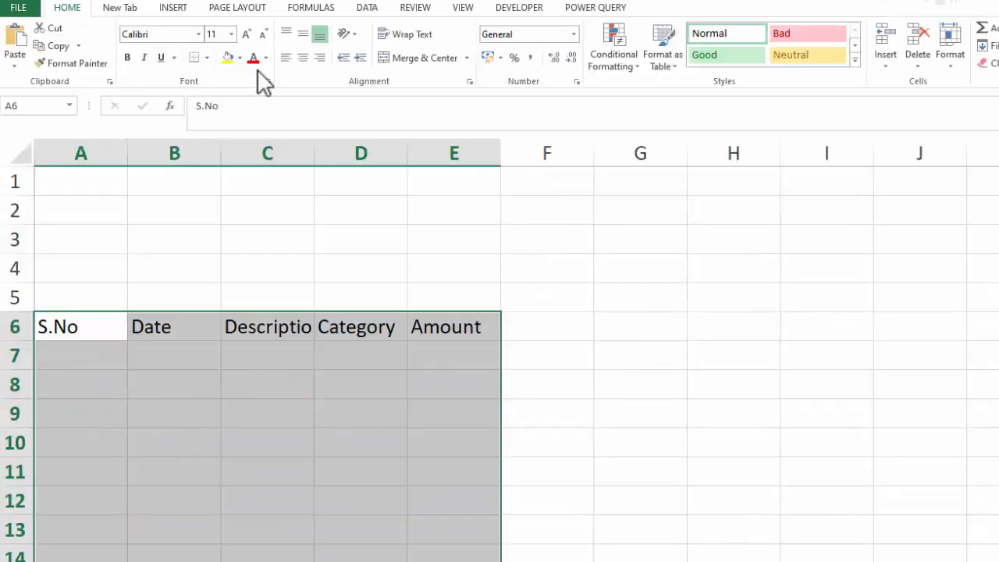
{"action": "left_click", "coordinate": [207, 57]}
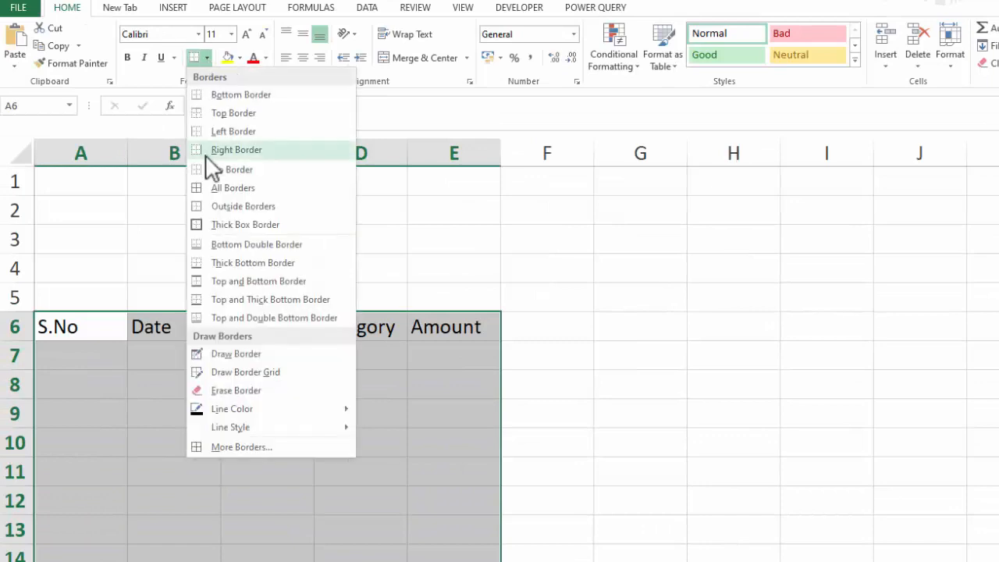
{"action": "left_click", "coordinate": [208, 185]}
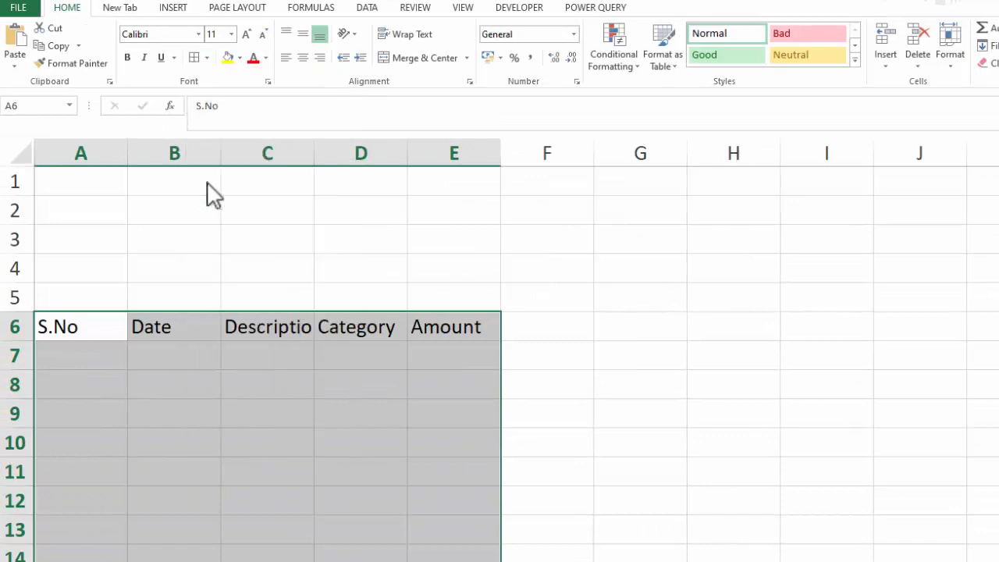
{"action": "left_click", "coordinate": [208, 60]}
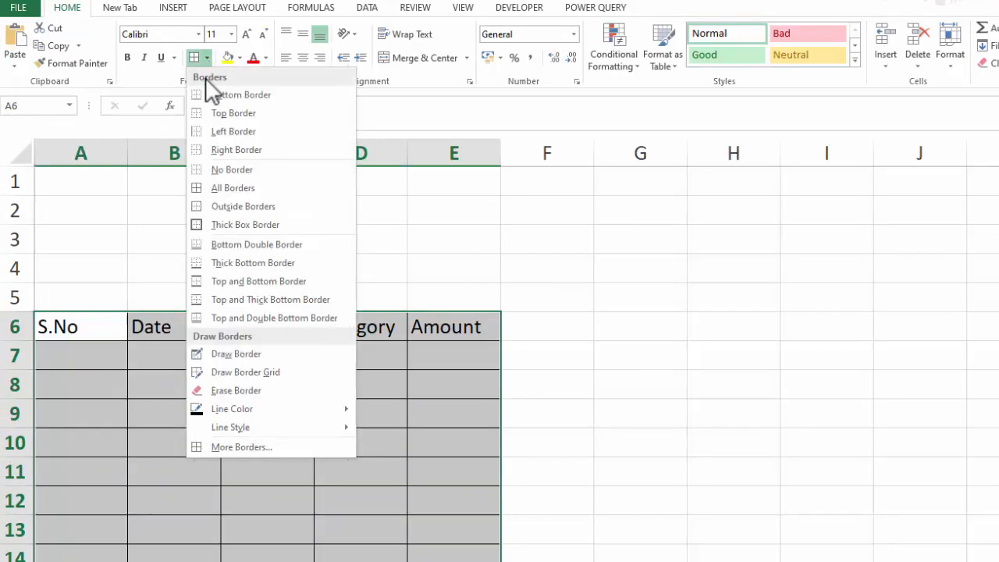
{"action": "left_click", "coordinate": [205, 227]}
Number the S.No column from 1 to 15 in A7:A21 by entering 1 and 2 and filling the series down
{"action": "left_click", "coordinate": [98, 359]}
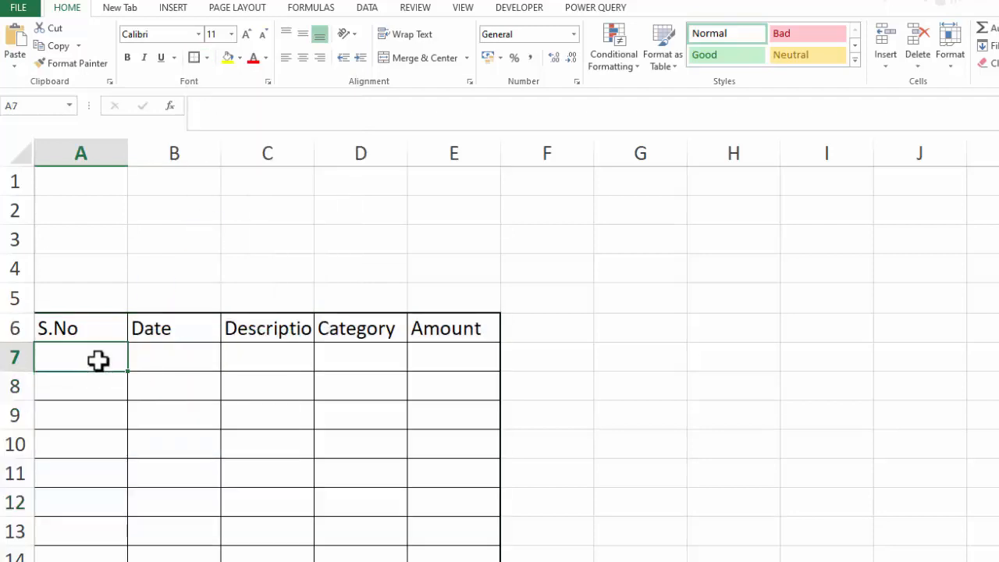
{"action": "type", "text": "1"}
{"action": "key", "text": "Return"}
{"action": "type", "text": "2"}
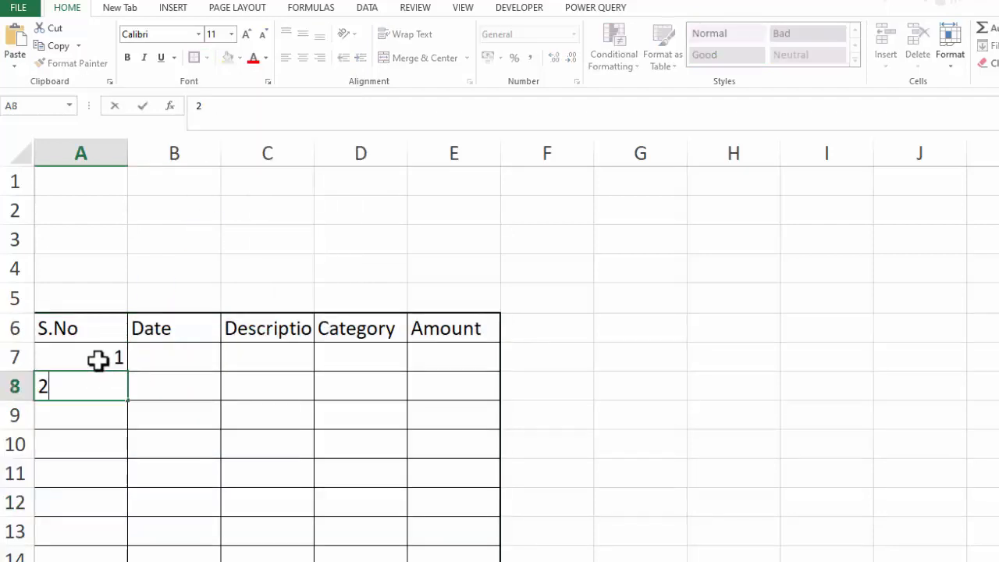
{"action": "key", "text": "Return"}
{"action": "left_click_drag", "start_coordinate": [97, 359], "coordinate": [137, 496]}
{"action": "left_click_drag", "start_coordinate": [138, 421], "coordinate": [138, 538]}
{"action": "scroll", "coordinate": [164, 286], "scroll_direction": "up", "scroll_amount": 3}
Enter the date 1/11/2021 in B7 under the Date header
{"action": "left_click", "coordinate": [165, 286]}
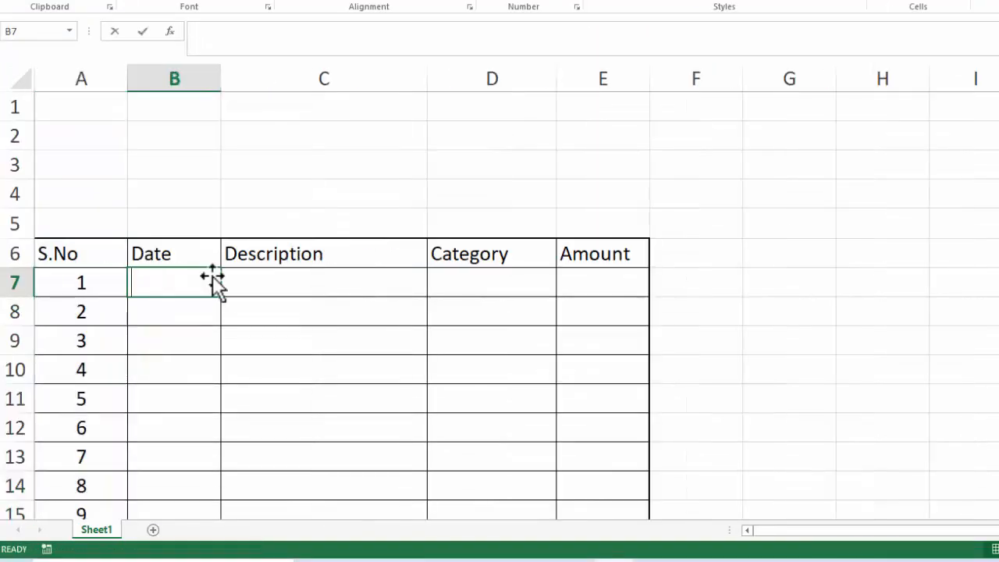
{"action": "type", "text": "1/"}
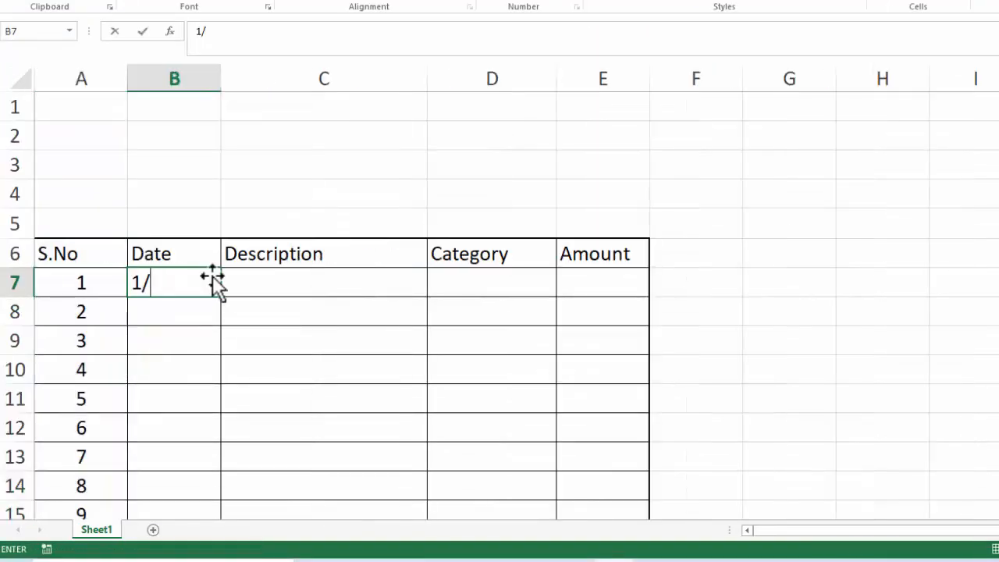
{"action": "type", "text": "11/202"}
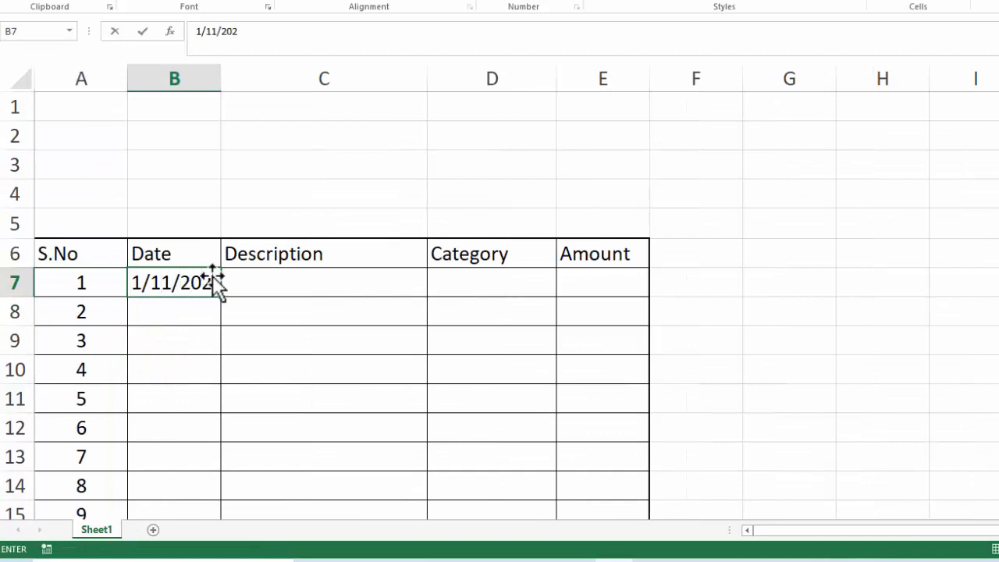
{"action": "type", "text": "1"}
{"action": "key", "text": "Return"}
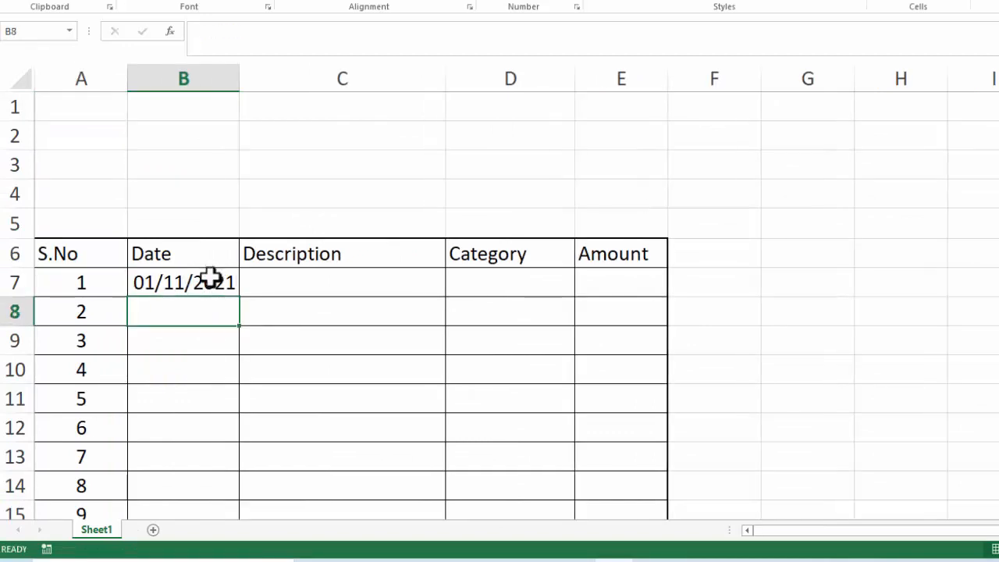
Format the Date column cells B7:B21 with the dd-mmm-yy date format
{"action": "left_click", "coordinate": [211, 278]}
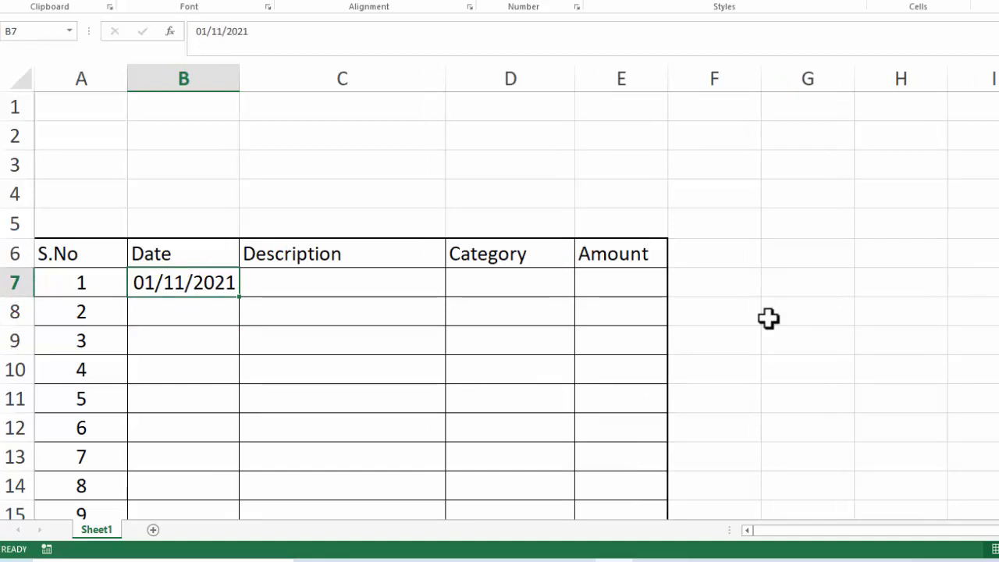
{"action": "left_click_drag", "start_coordinate": [174, 280], "coordinate": [194, 433]}
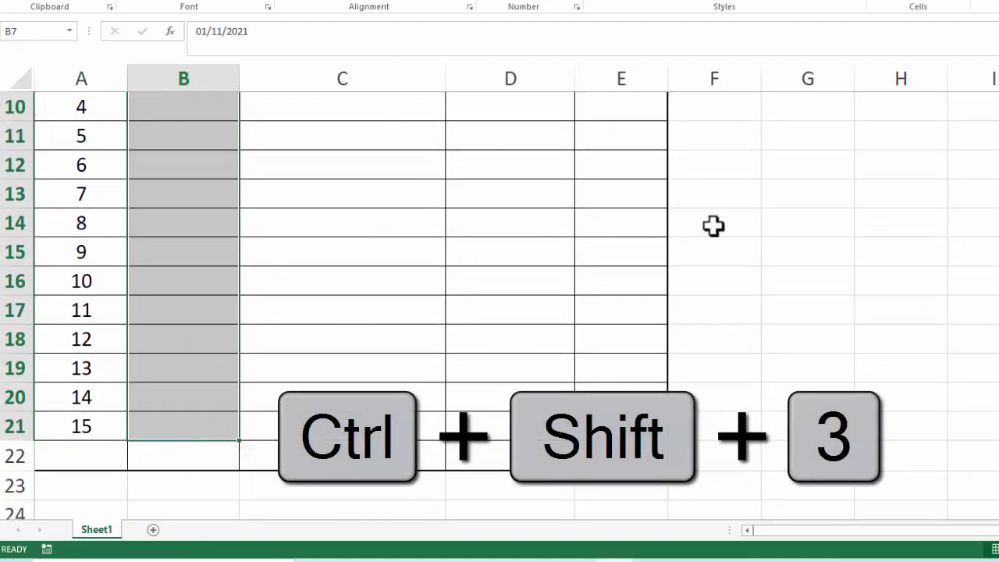
{"action": "scroll", "coordinate": [714, 226], "scroll_direction": "up", "scroll_amount": 3}
{"action": "key", "text": "ctrl+shift+3"}
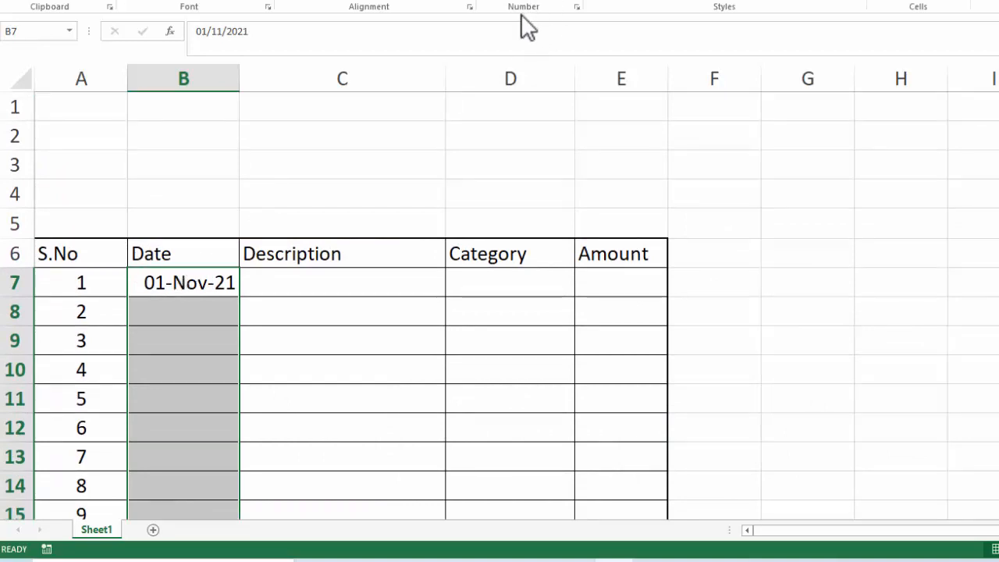
Examine the date formats available for the English (United States) locale in the cell format settings without applying one
{"action": "left_click", "coordinate": [576, 57]}
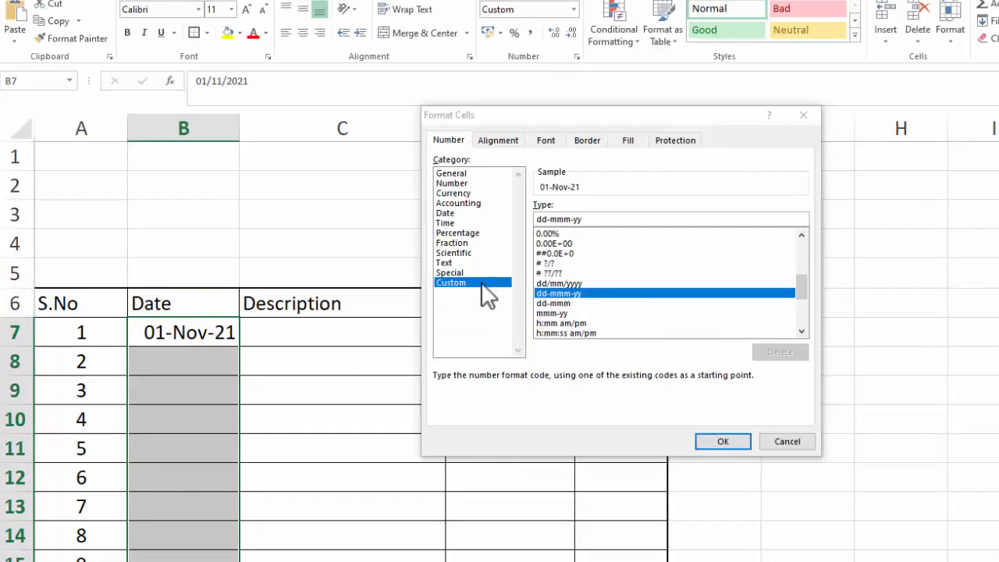
{"action": "left_click", "coordinate": [445, 212]}
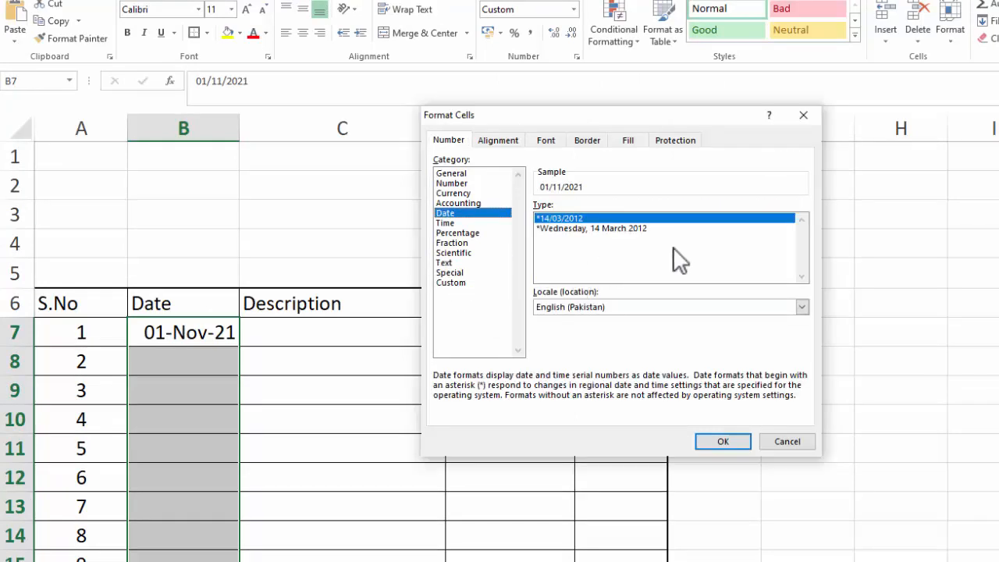
{"action": "left_click", "coordinate": [590, 307]}
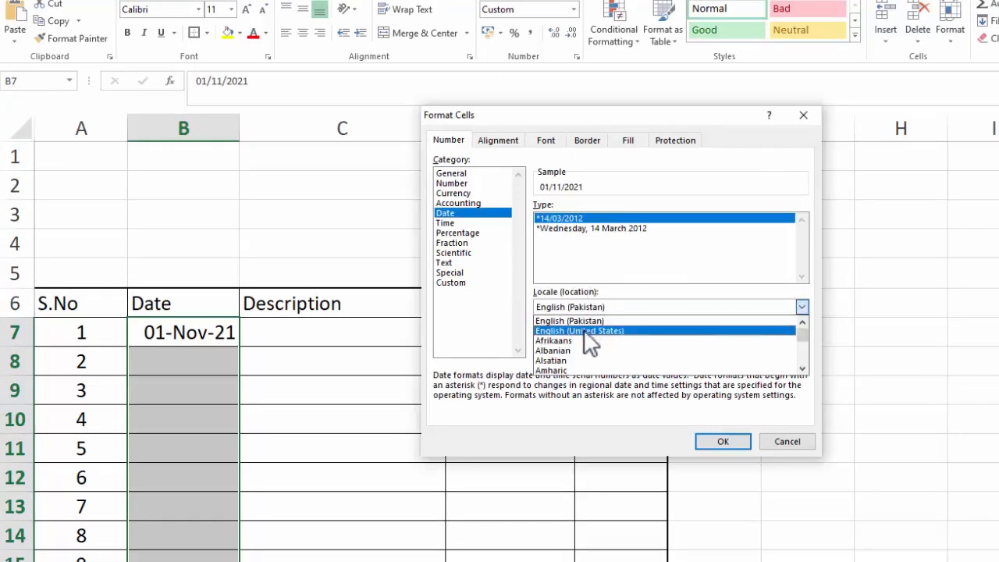
{"action": "left_click", "coordinate": [590, 338]}
{"action": "left_click", "coordinate": [801, 266]}
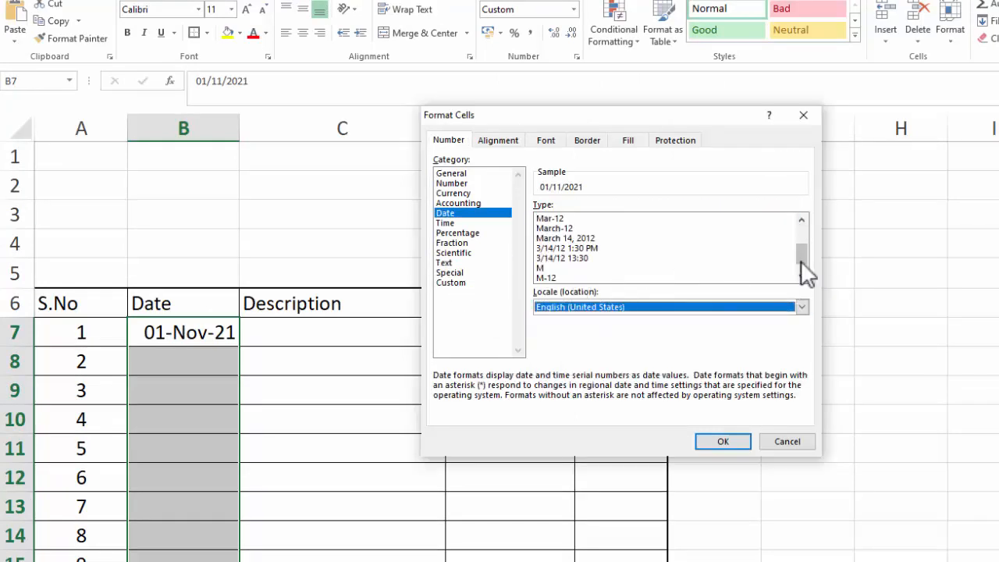
{"action": "left_click", "coordinate": [793, 441]}
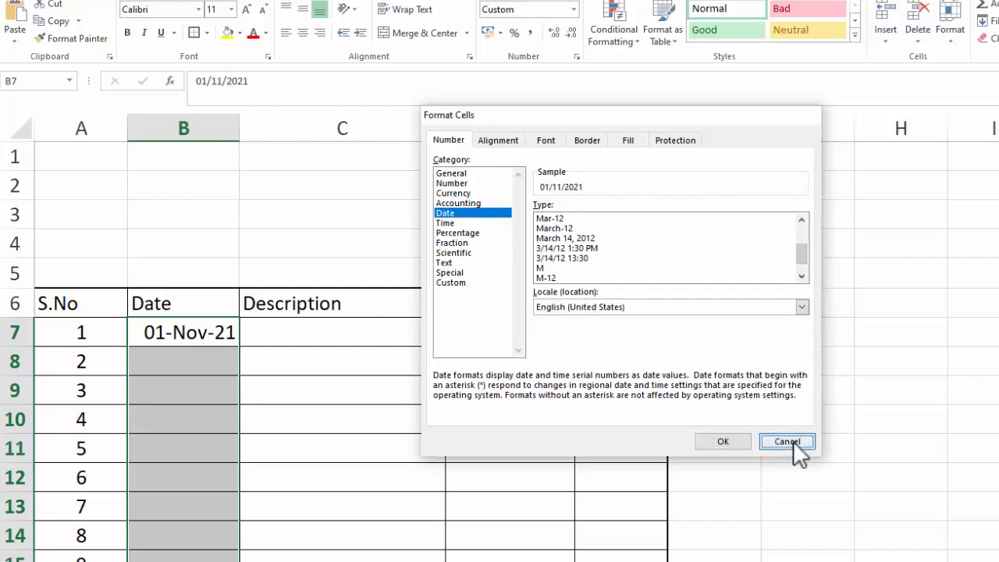
Enter the descriptions Mobile Card Expense, Dinner for Guest Exp and Bank Travelling Exp in C7:C9
{"action": "left_click", "coordinate": [318, 328]}
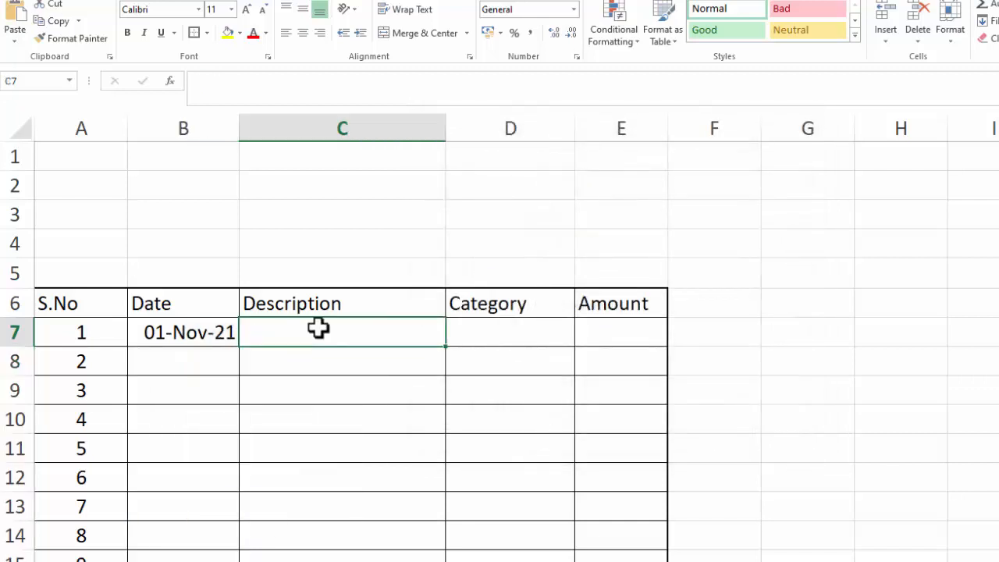
{"action": "type", "text": "Mobile Card Expense"}
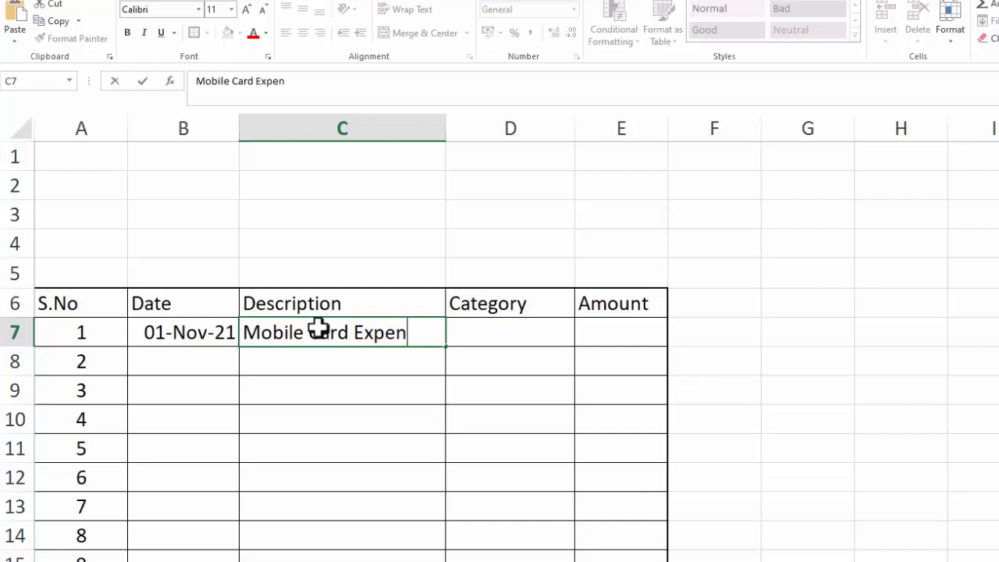
{"action": "key", "text": "Return"}
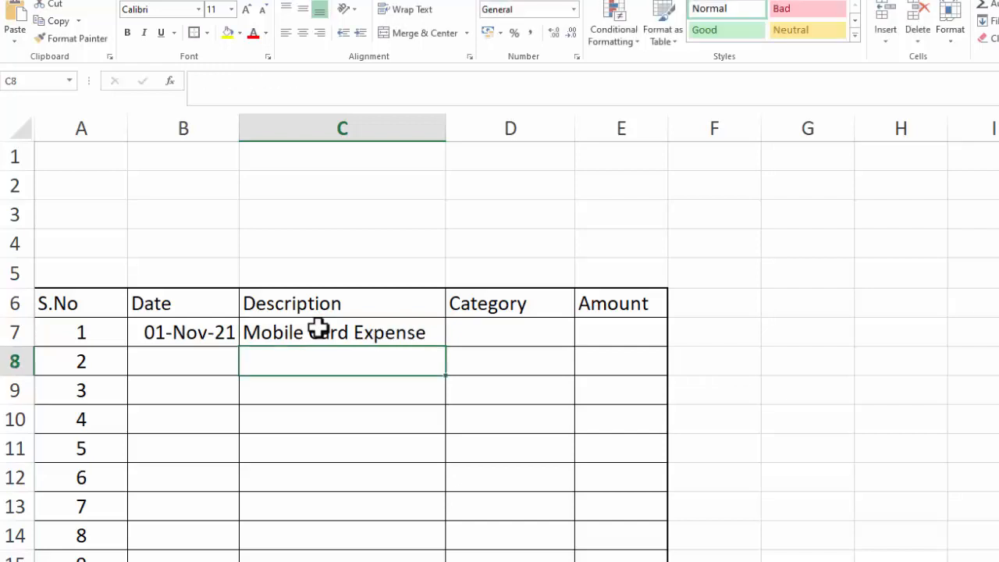
{"action": "type", "text": "Dinner for Guest Exp"}
{"action": "key", "text": "Return"}
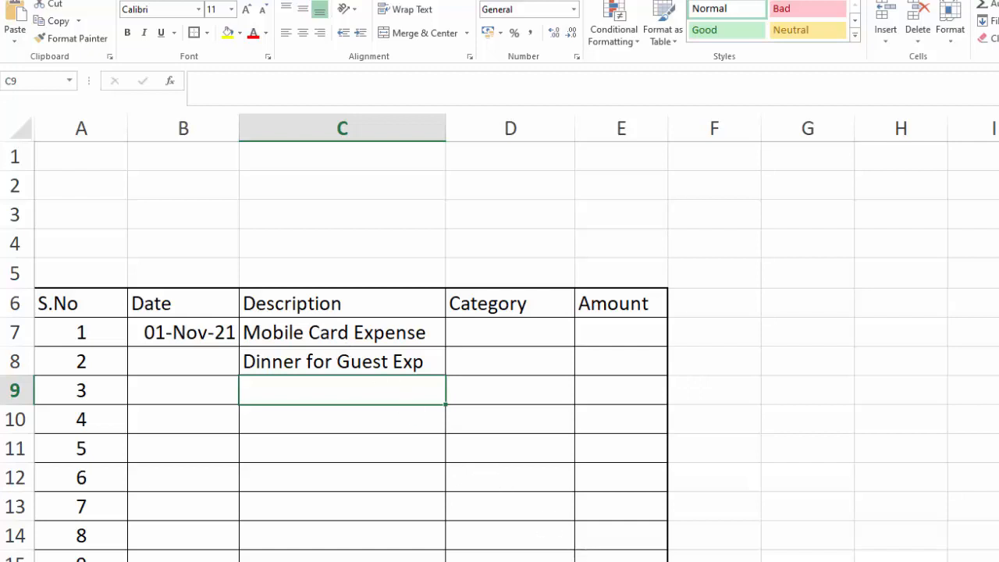
{"action": "type", "text": "Bank Travelling Exp"}
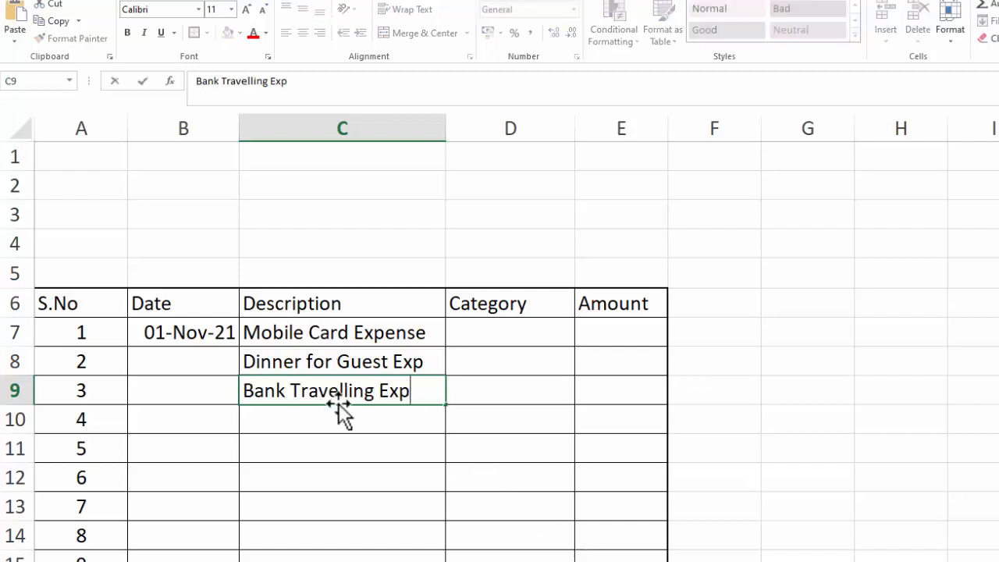
{"action": "key", "text": "Return"}
Enter the description "Printing Paper for finance Deptt" in C10, with a line break before "finance Deptt"
{"action": "type", "text": "Printing Paper for Financi"}
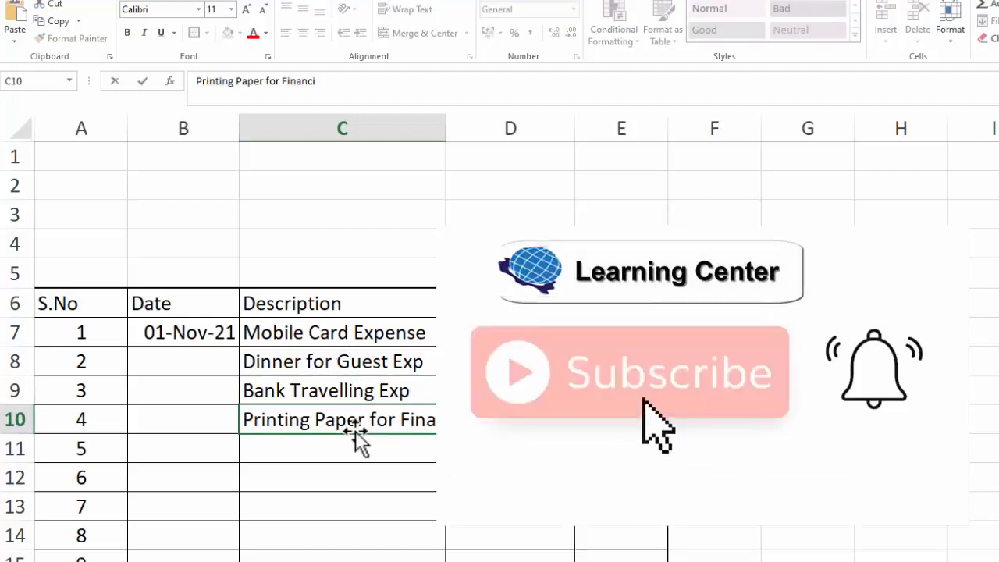
{"action": "key", "text": "BackSpace"}
{"action": "key", "text": "BackSpace"}
{"action": "key", "text": "BackSpace"}
{"action": "key", "text": "BackSpace"}
{"action": "key", "text": "BackSpace"}
{"action": "key", "text": "BackSpace"}
{"action": "key", "text": "BackSpace"}
{"action": "key", "text": "BackSpace"}
{"action": "key", "text": "alt+Return"}
{"action": "type", "text": "finance Deptt"}
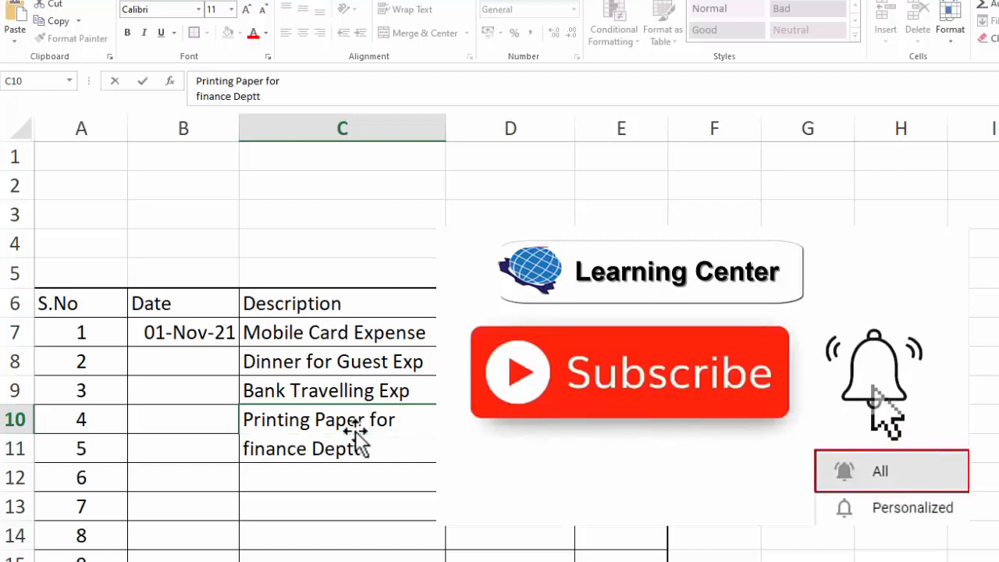
{"action": "key", "text": "Return"}
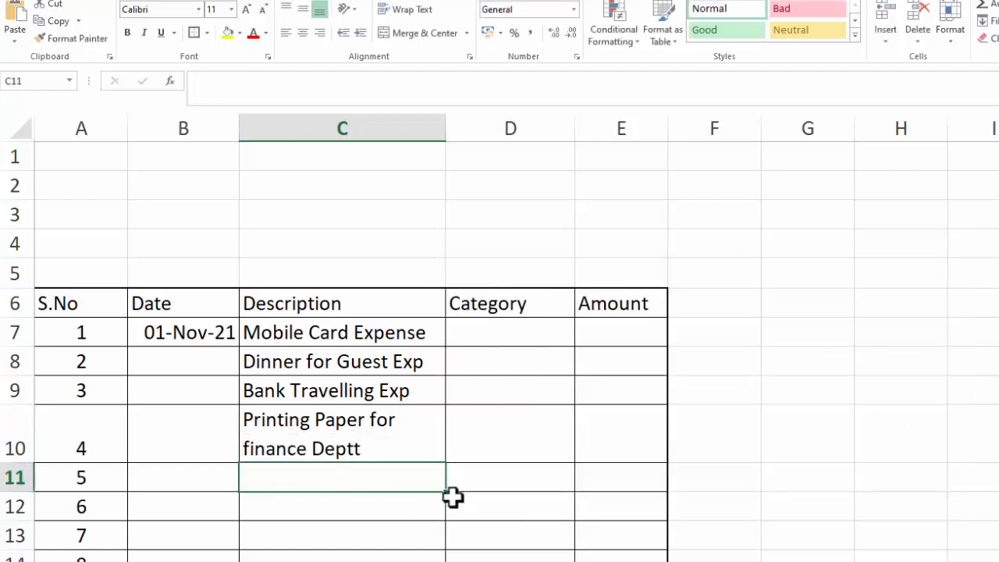
Enter the descriptions "Purchase of Ball points" in C11 and "stickers paper" in C12
{"action": "type", "text": "Purchase of Ball po"}
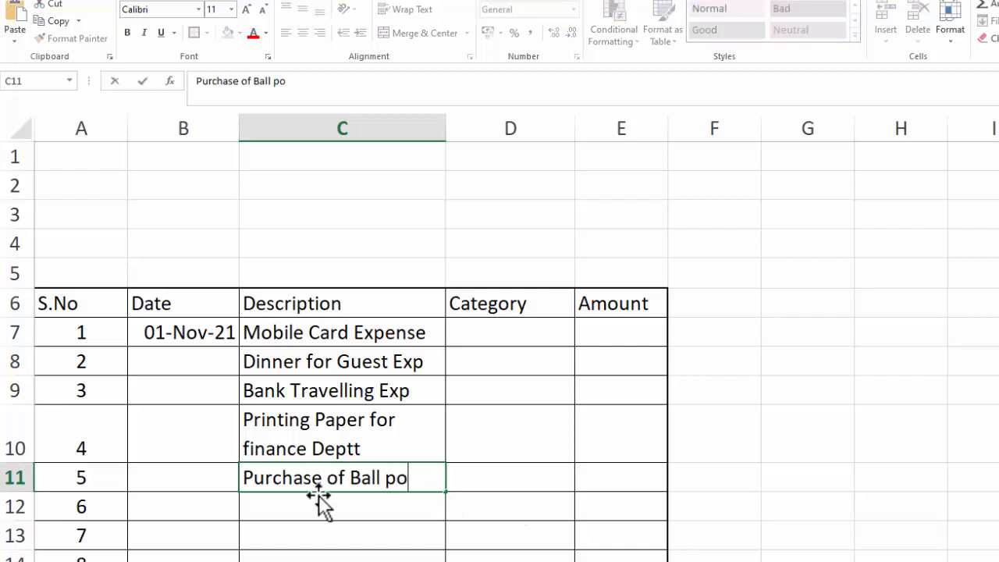
{"action": "type", "text": "ints"}
{"action": "key", "text": "Return"}
{"action": "type", "text": "stickers paper"}
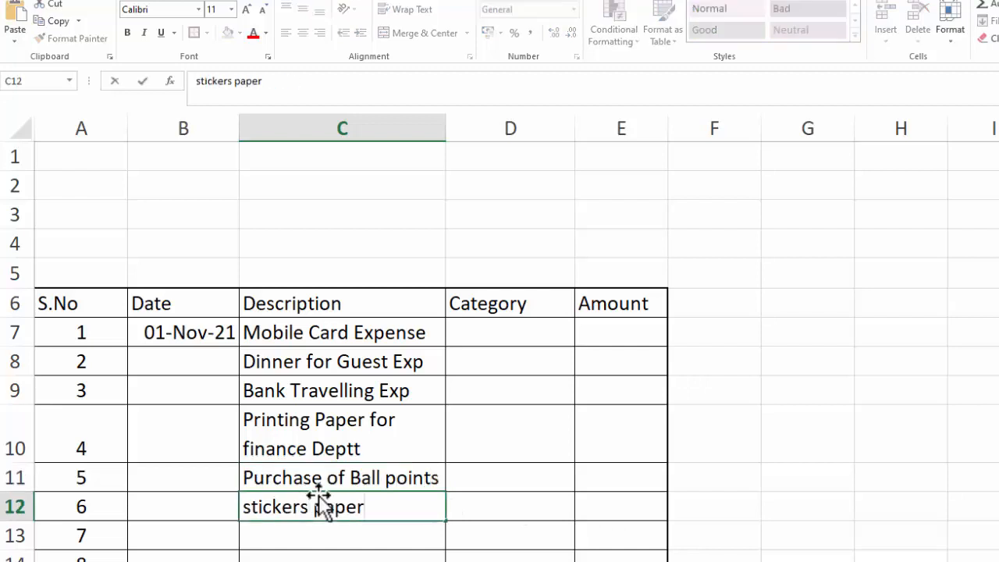
{"action": "key", "text": "Return"}
Enter the dates 3/11/2021 in B8 and 4/11/2021 in B9
{"action": "left_click", "coordinate": [196, 357]}
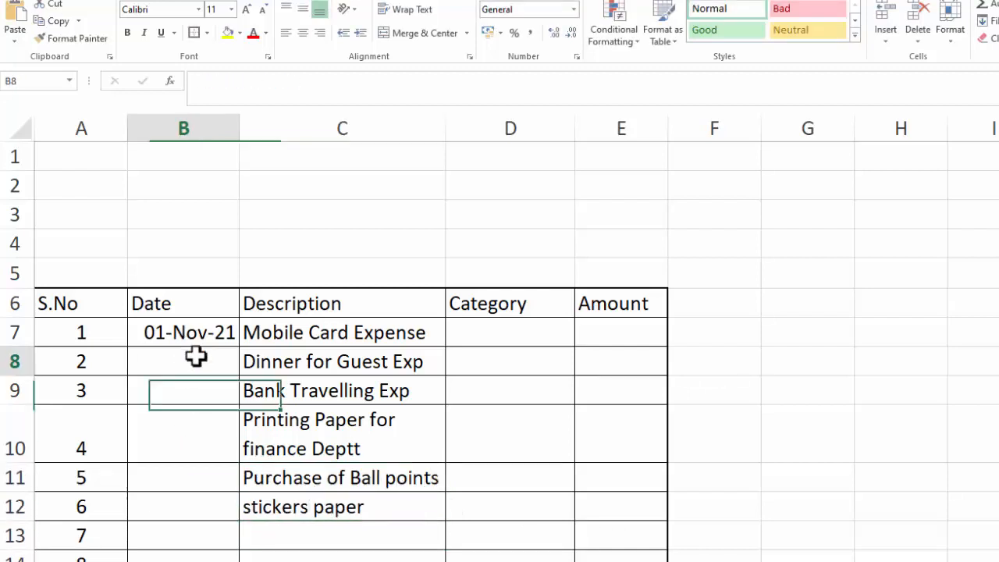
{"action": "type", "text": "3/"}
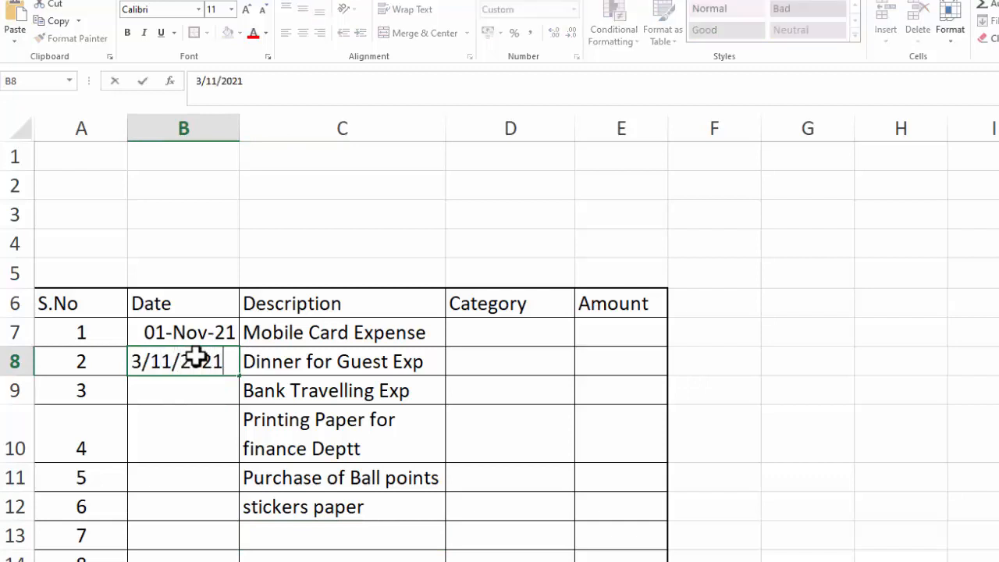
{"action": "type", "text": "11/2021"}
{"action": "key", "text": "Return"}
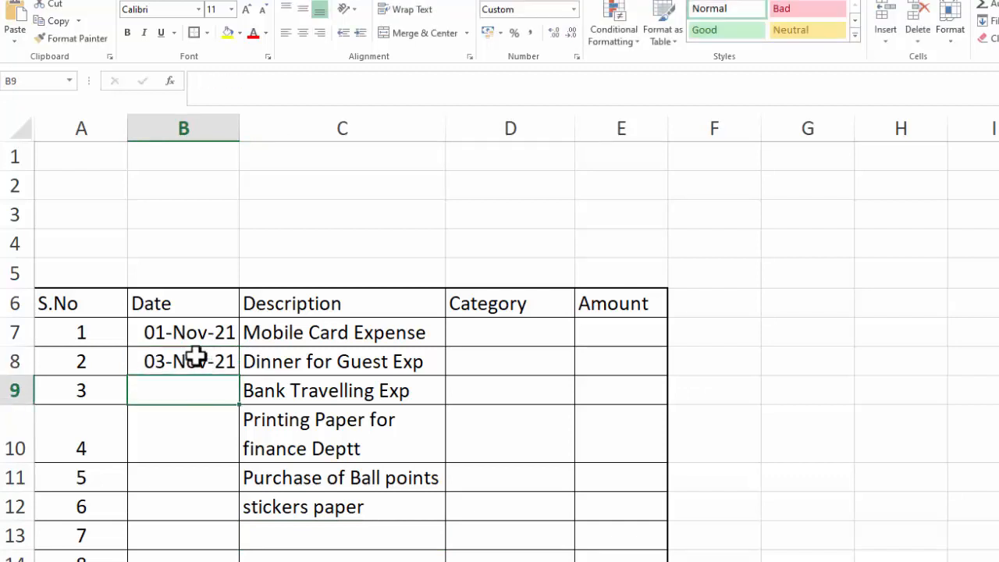
{"action": "type", "text": "4/"}
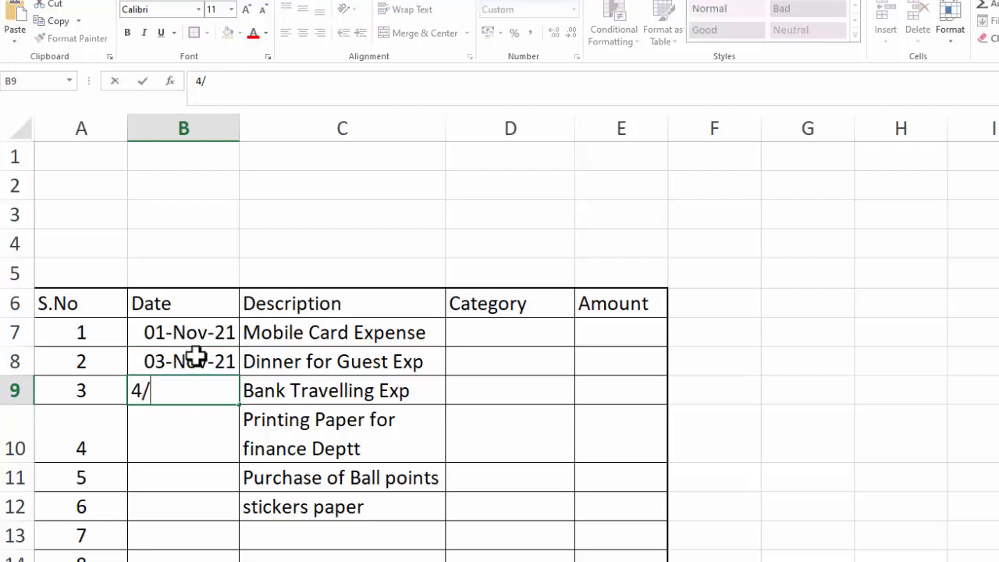
{"action": "type", "text": "11/2021"}
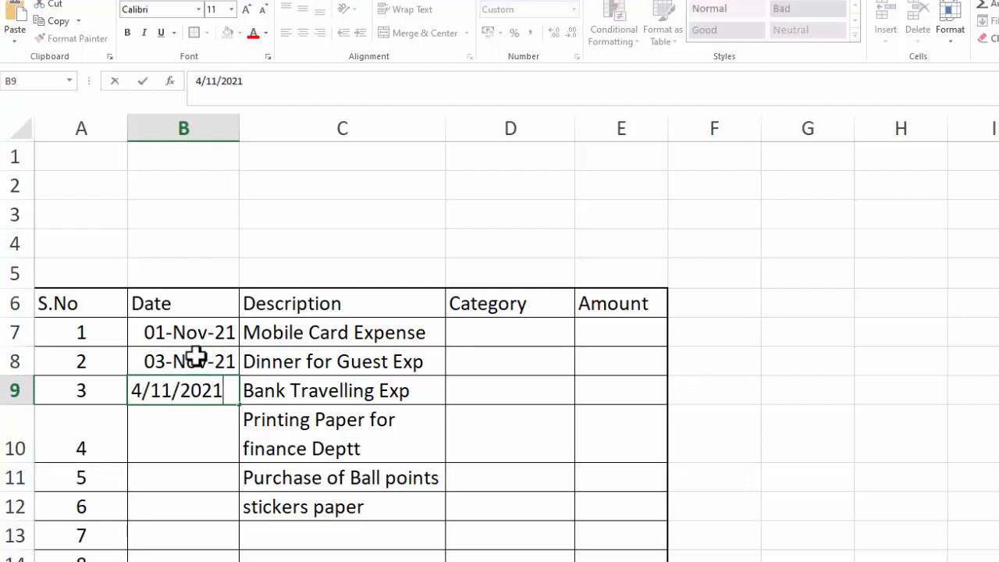
{"action": "key", "text": "Return"}
Extend the date series from B9 down through B12
{"action": "left_click", "coordinate": [193, 390]}
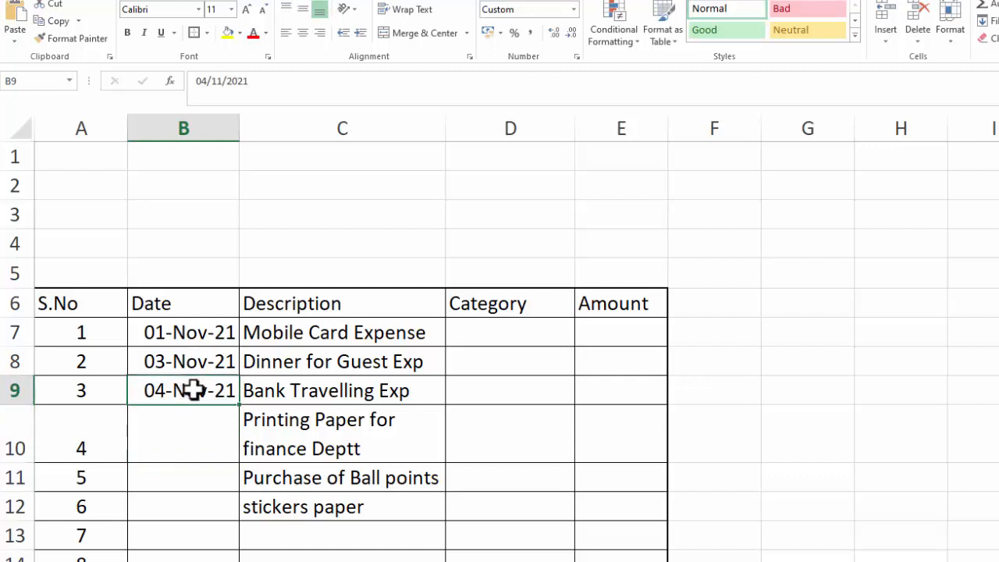
{"action": "left_click_drag", "start_coordinate": [239, 404], "coordinate": [234, 526]}
{"action": "left_click", "coordinate": [216, 538]}
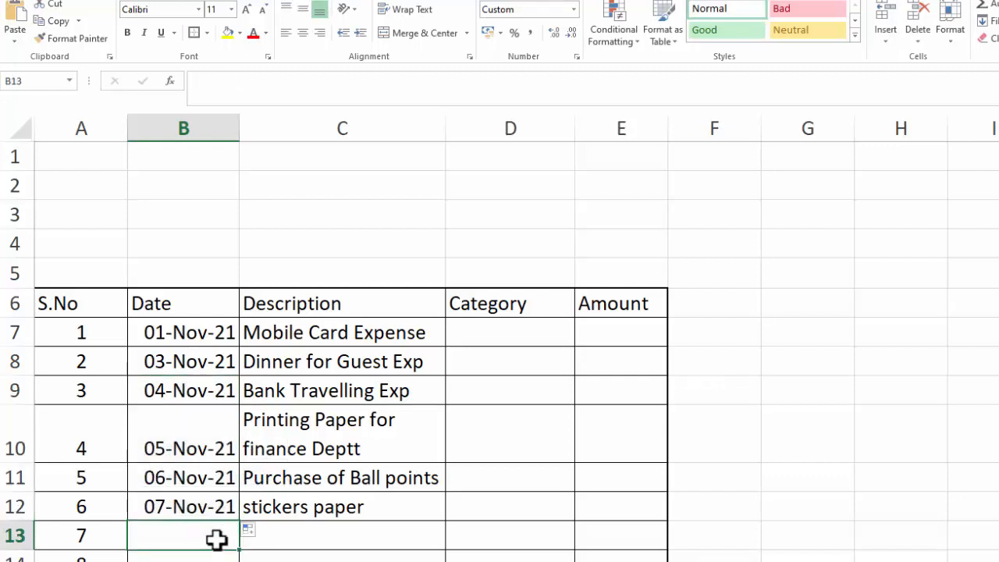
Enter the categories Utility, Entertainment and Traveling in D7:D9
{"action": "left_click", "coordinate": [524, 330]}
{"action": "type", "text": "Utility"}
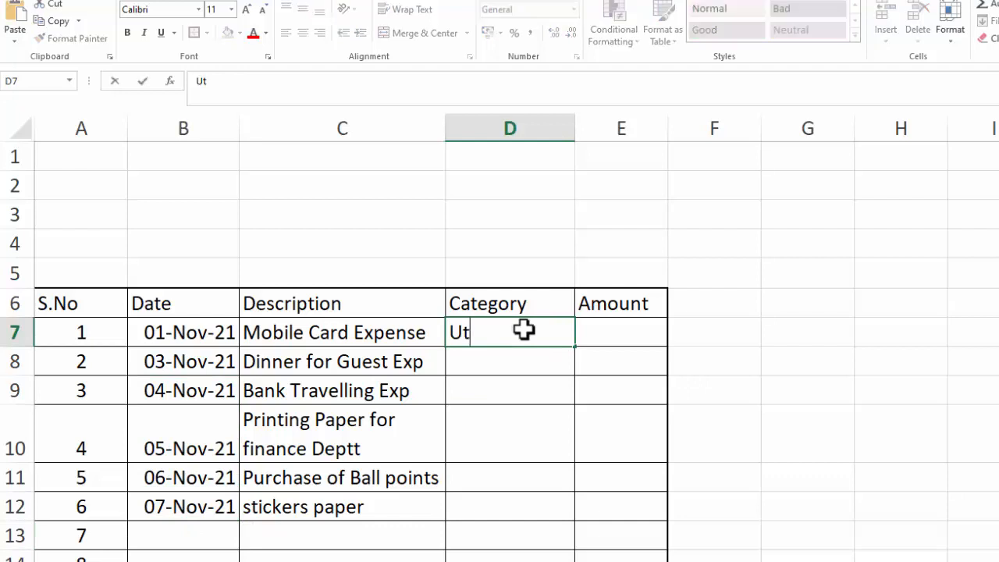
{"action": "key", "text": "Return"}
{"action": "type", "text": "Entertainment"}
{"action": "key", "text": "Return"}
{"action": "type", "text": "Tra"}
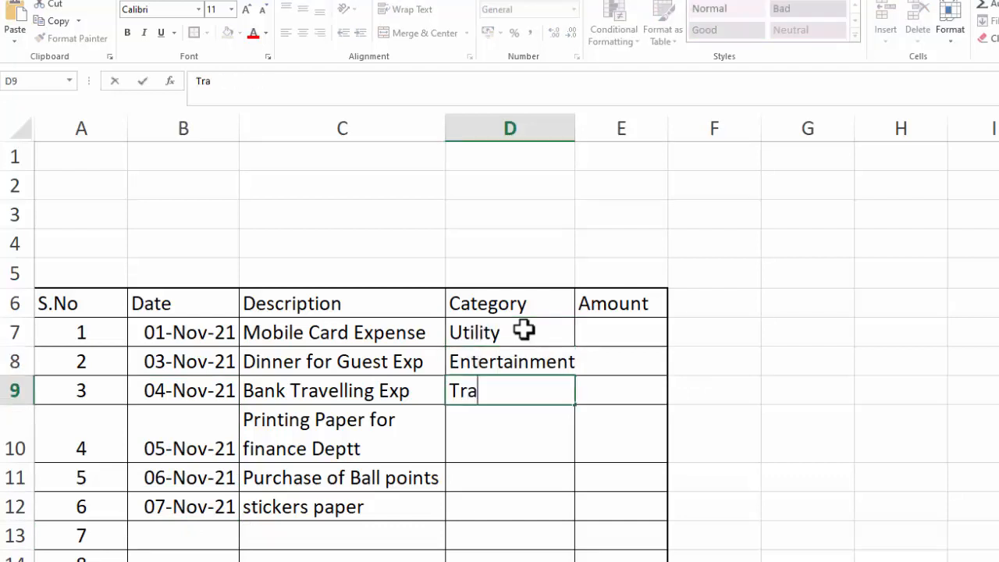
{"action": "type", "text": "veling"}
{"action": "key", "text": "Return"}
Enter the category "stationary" in D10 and copy it down into D11 and D12
{"action": "type", "text": "stationary"}
{"action": "key", "text": "Return"}
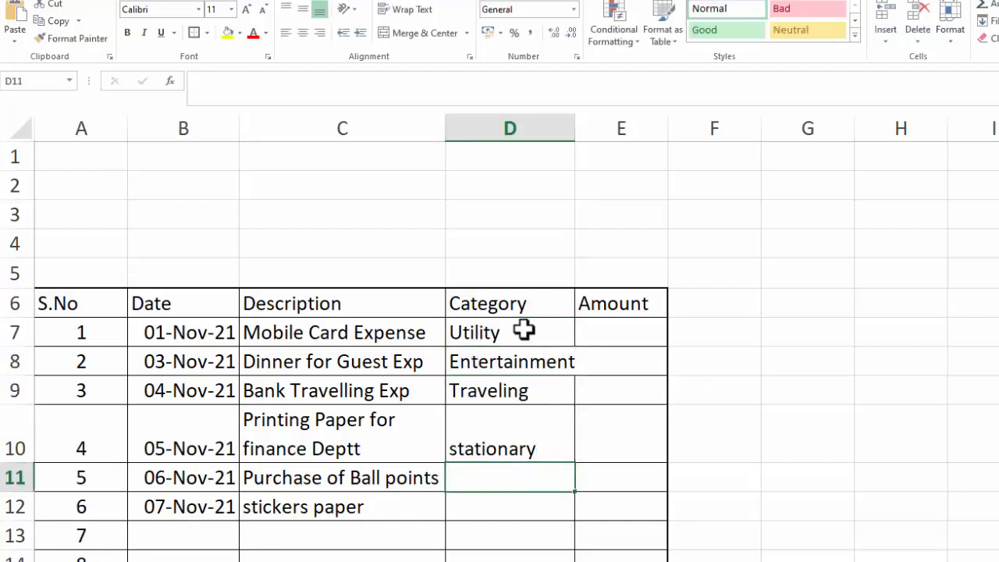
{"action": "key", "text": "ctrl+d"}
{"action": "key", "text": "Return"}
{"action": "key", "text": "ctrl+d"}
{"action": "key", "text": "Return"}
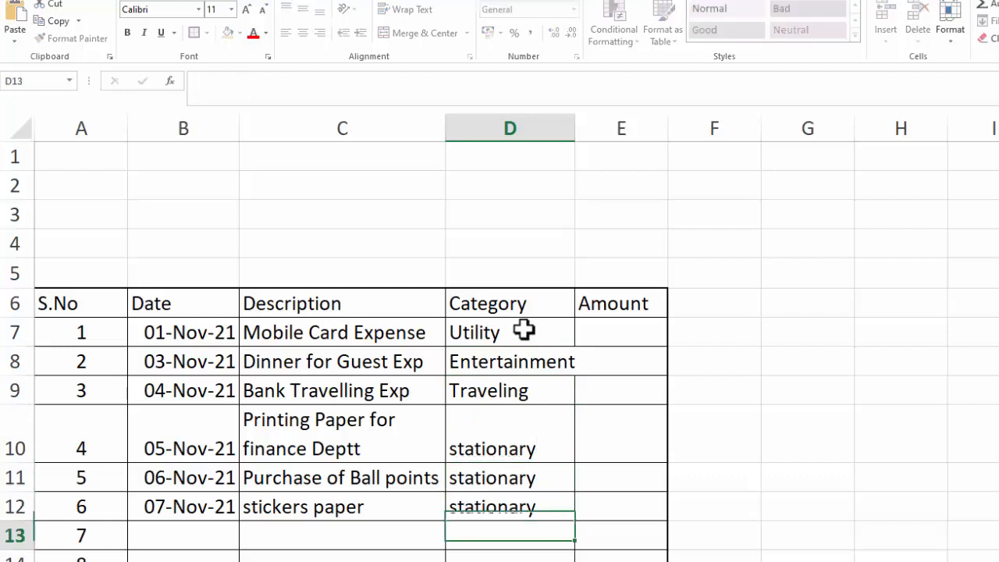
Copy the date from B12 into B13 and enter the description "office cleaner" in C13
{"action": "left_click", "coordinate": [187, 537]}
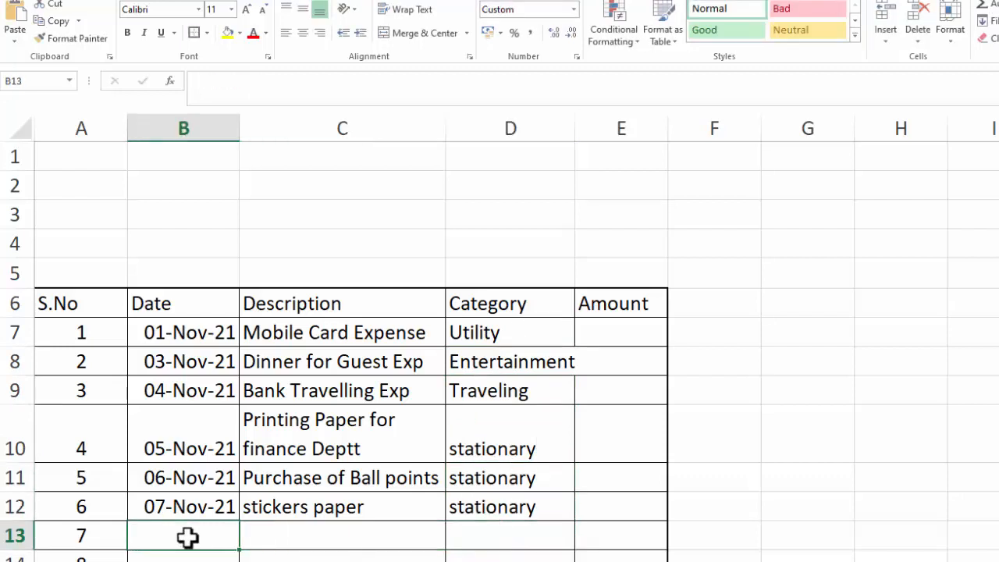
{"action": "key", "text": "ctrl+d"}
{"action": "left_click", "coordinate": [266, 534]}
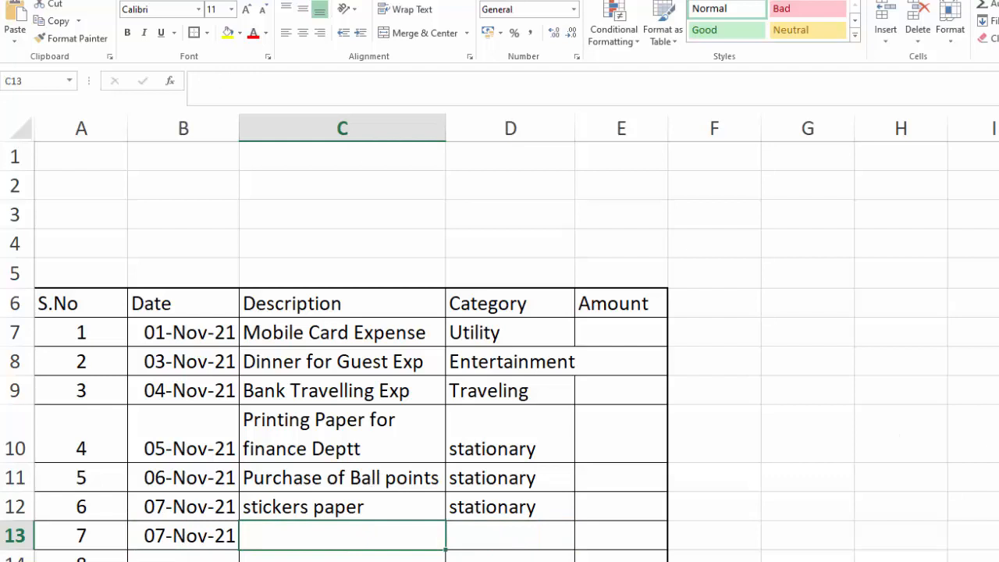
{"action": "scroll", "coordinate": [401, 450], "scroll_direction": "down", "scroll_amount": 2}
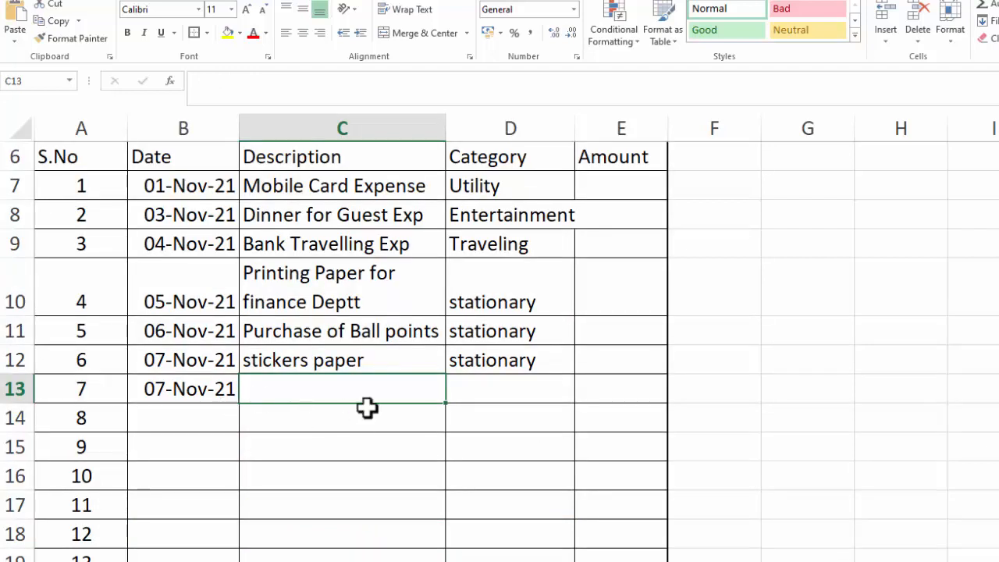
{"action": "type", "text": "cleanner"}
{"action": "type", "text": "office cl"}
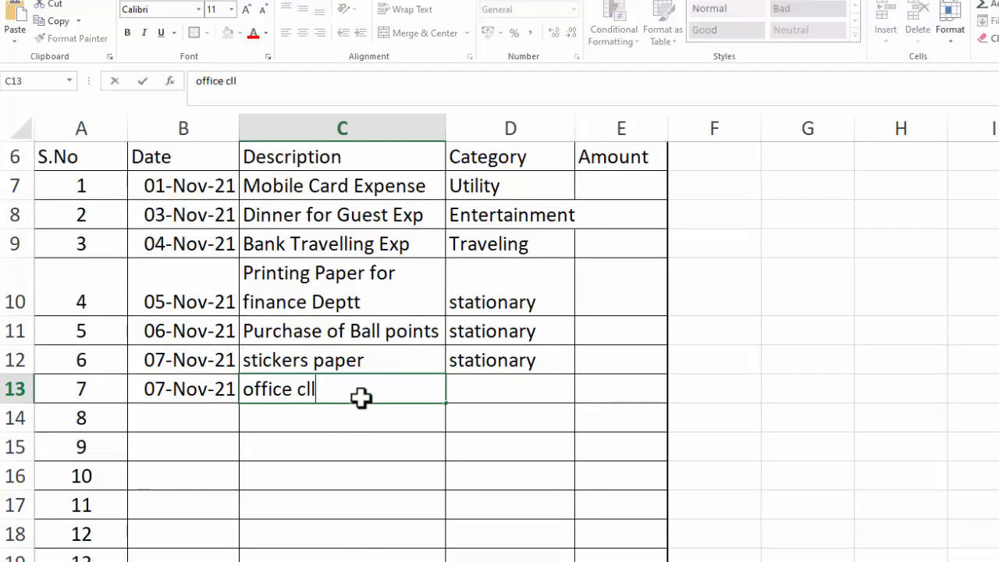
{"action": "type", "text": "eaner"}
{"action": "key", "text": "Return"}
{"action": "type", "text": "t"}
{"action": "key", "text": "BackSpace"}
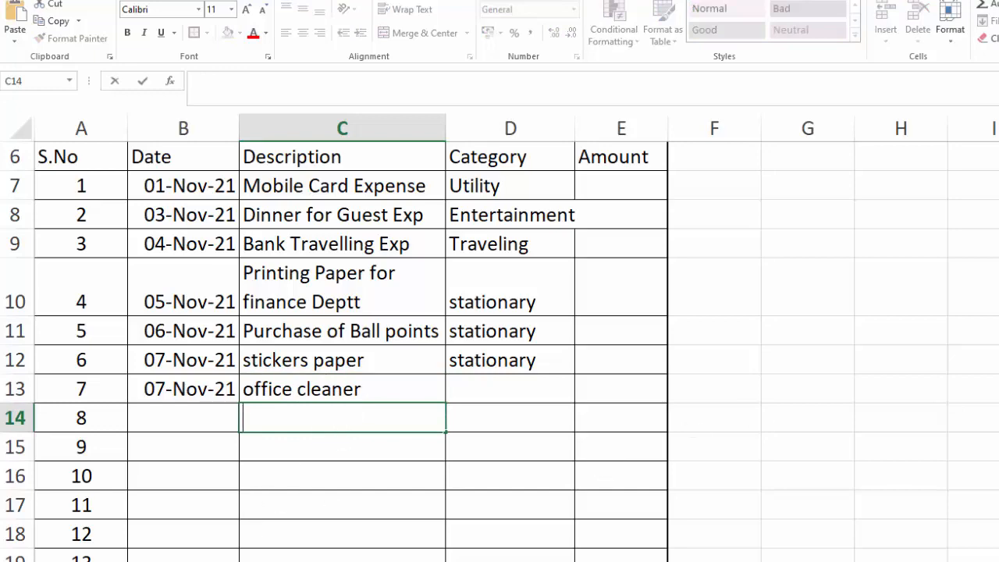
Reduce the font size of the table body A7:E22
{"action": "scroll", "coordinate": [499, 351], "scroll_direction": "down", "scroll_amount": 2}
{"action": "scroll", "coordinate": [342, 336], "scroll_direction": "up", "scroll_amount": 2}
{"action": "left_click_drag", "start_coordinate": [81, 186], "coordinate": [625, 480]}
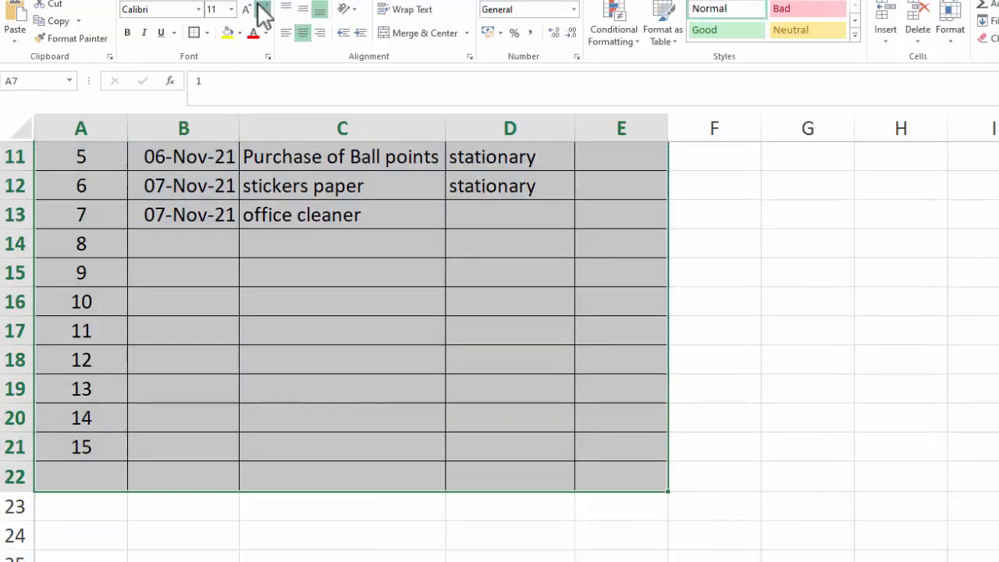
{"action": "scroll", "coordinate": [500, 312], "scroll_direction": "up", "scroll_amount": 4}
Centre the header row A6:E6 and enlarge its font to size 14
{"action": "left_click_drag", "start_coordinate": [82, 303], "coordinate": [613, 310]}
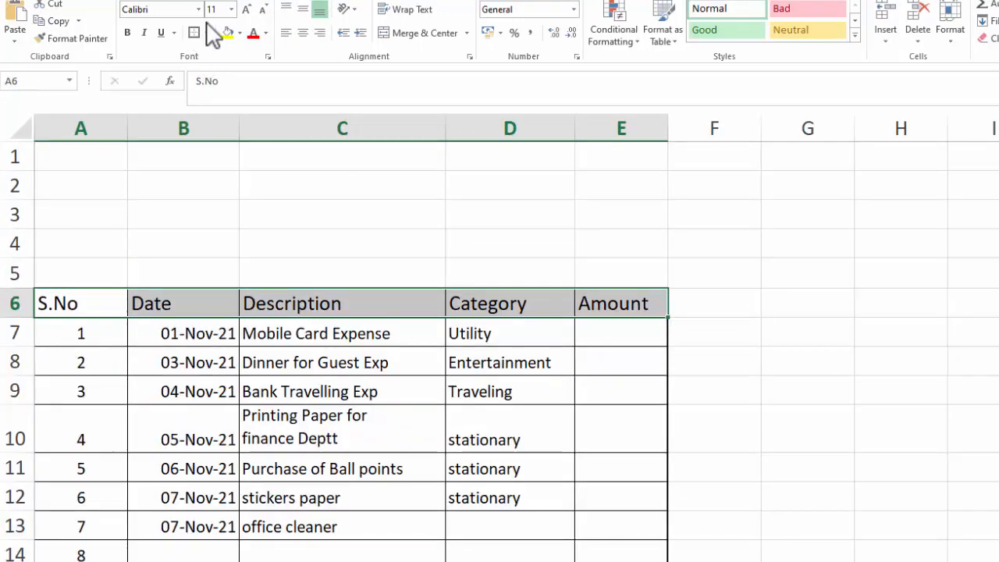
{"action": "left_click", "coordinate": [242, 11]}
{"action": "left_click", "coordinate": [301, 34]}
{"action": "left_click", "coordinate": [243, 11]}
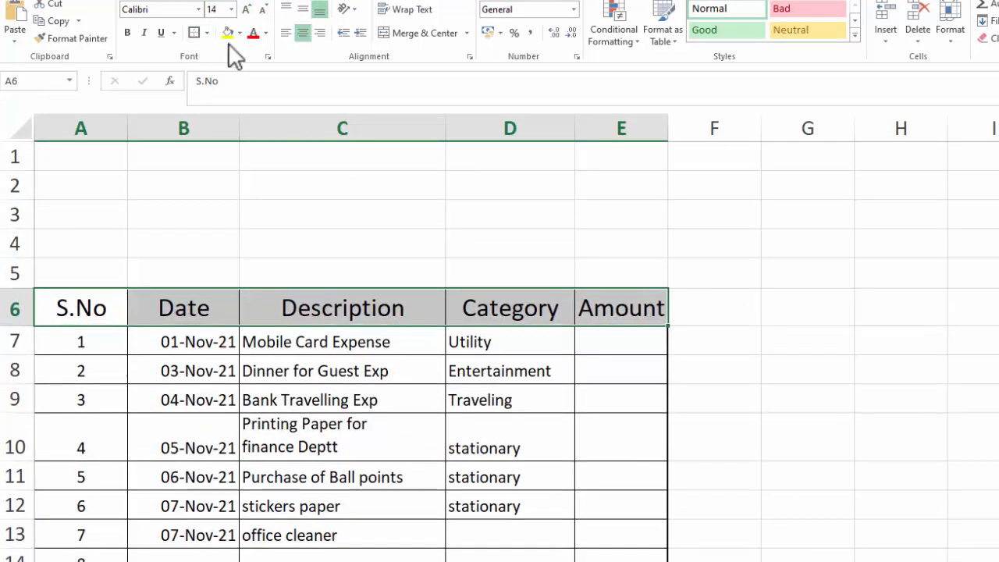
Make the header row A6:E6 bold and underlined, and set its font to Arial Unicode MS
{"action": "left_click", "coordinate": [128, 33]}
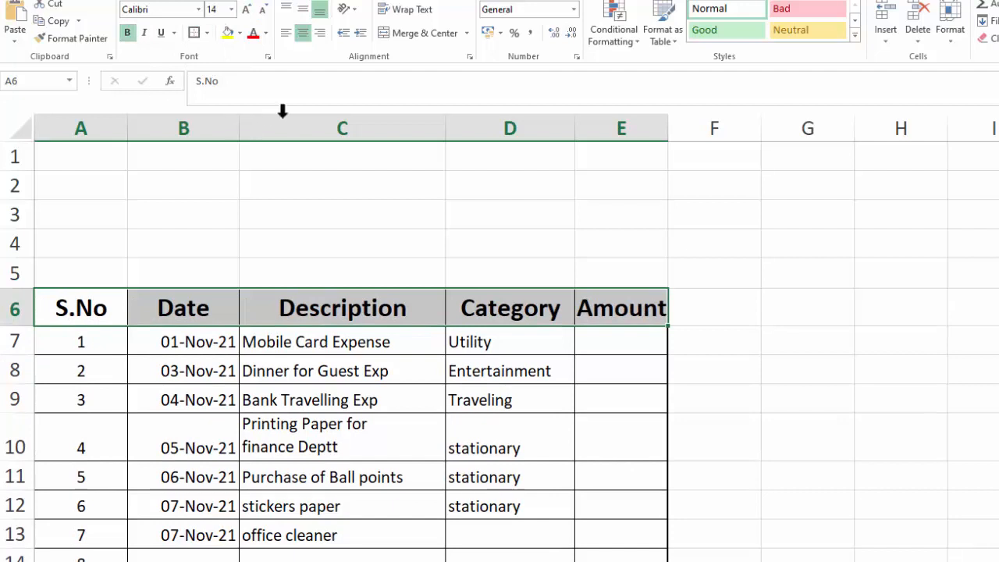
{"action": "left_click", "coordinate": [161, 33]}
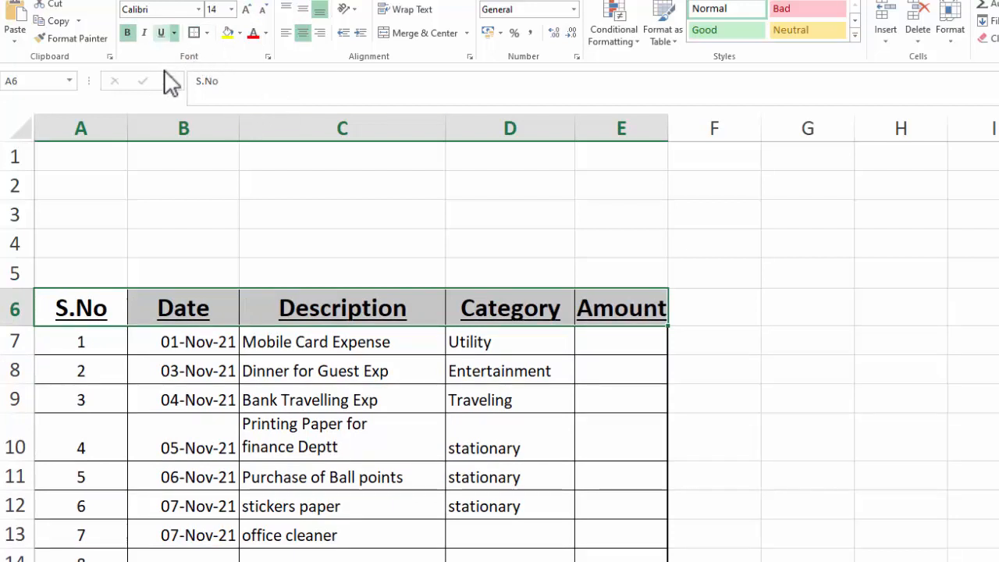
{"action": "left_click", "coordinate": [199, 10]}
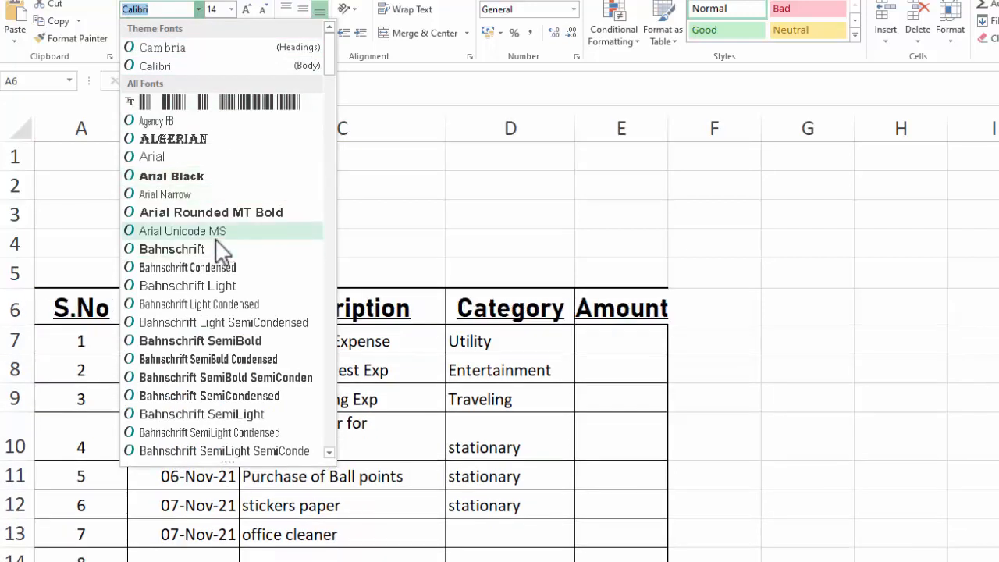
{"action": "left_click", "coordinate": [910, 485]}
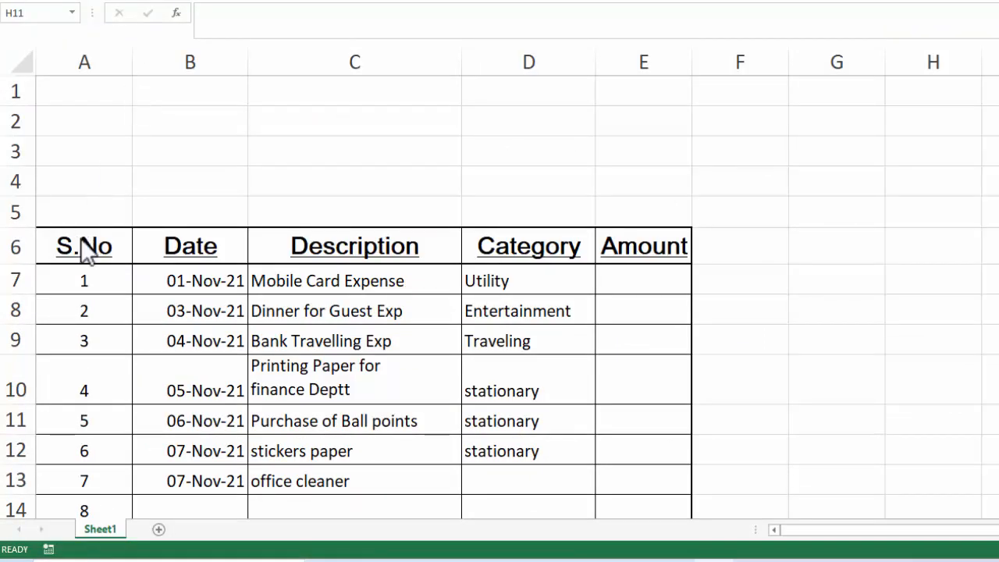
{"action": "left_click_drag", "start_coordinate": [71, 241], "coordinate": [617, 248]}
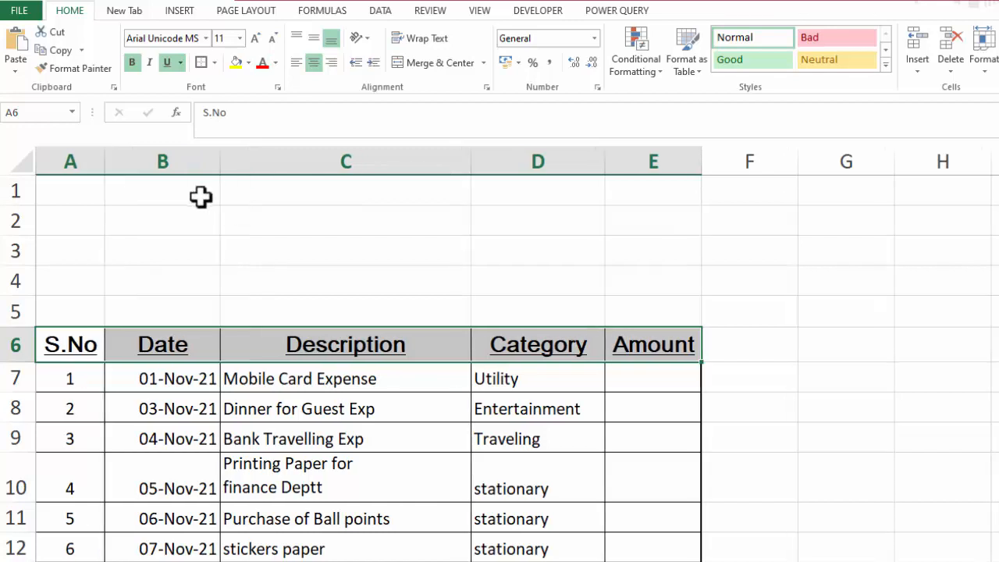
Merge and centre B1:D1 and enter the title "Expense Reimbursment Report" in it
{"action": "left_click_drag", "start_coordinate": [200, 197], "coordinate": [560, 195]}
{"action": "left_click", "coordinate": [448, 64]}
{"action": "type", "text": "Ex"}
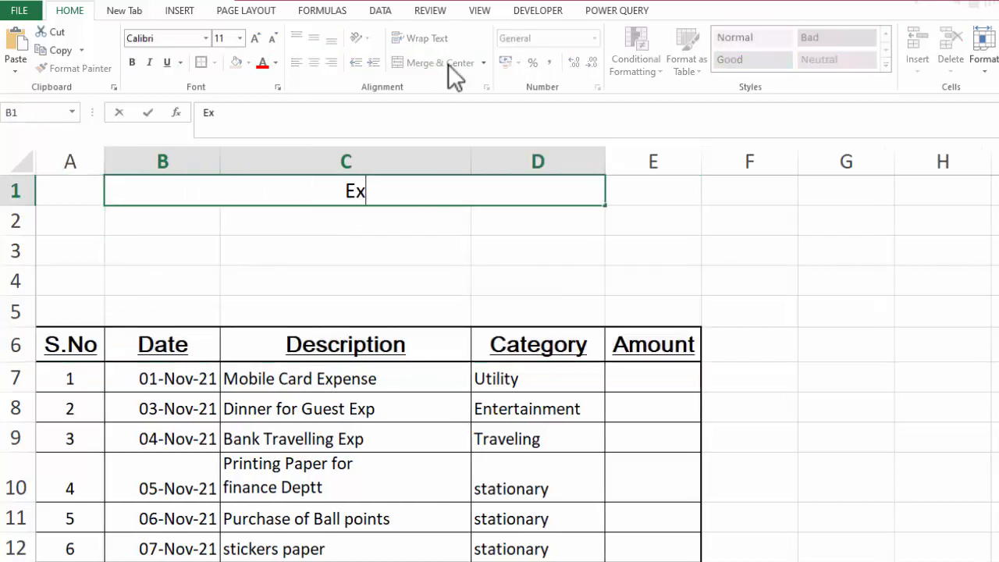
{"action": "type", "text": "pense Reiber"}
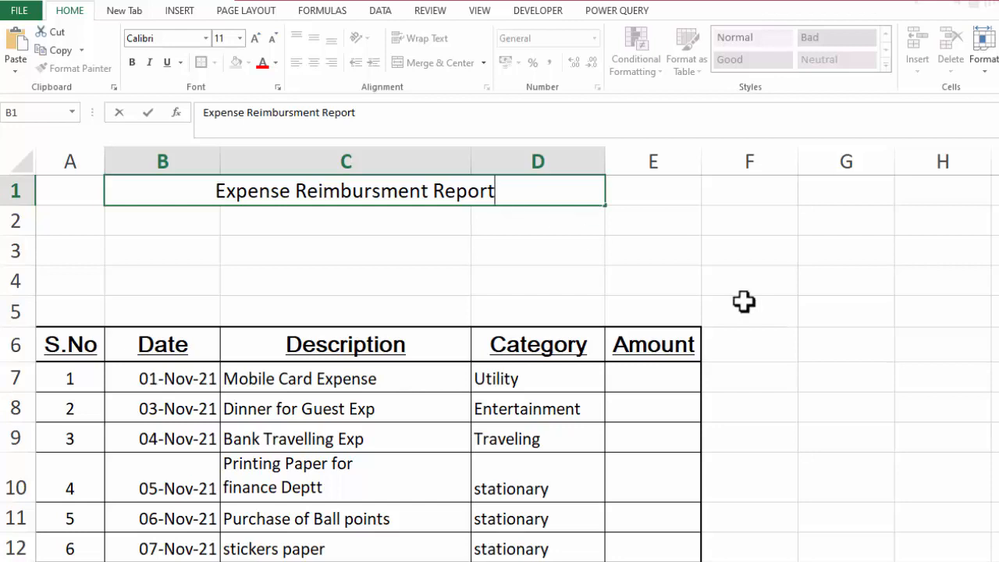
{"action": "left_click", "coordinate": [743, 302]}
Fill the merged title cell B1:D1 and the header row A6:E6 with light blue
{"action": "left_click", "coordinate": [413, 194]}
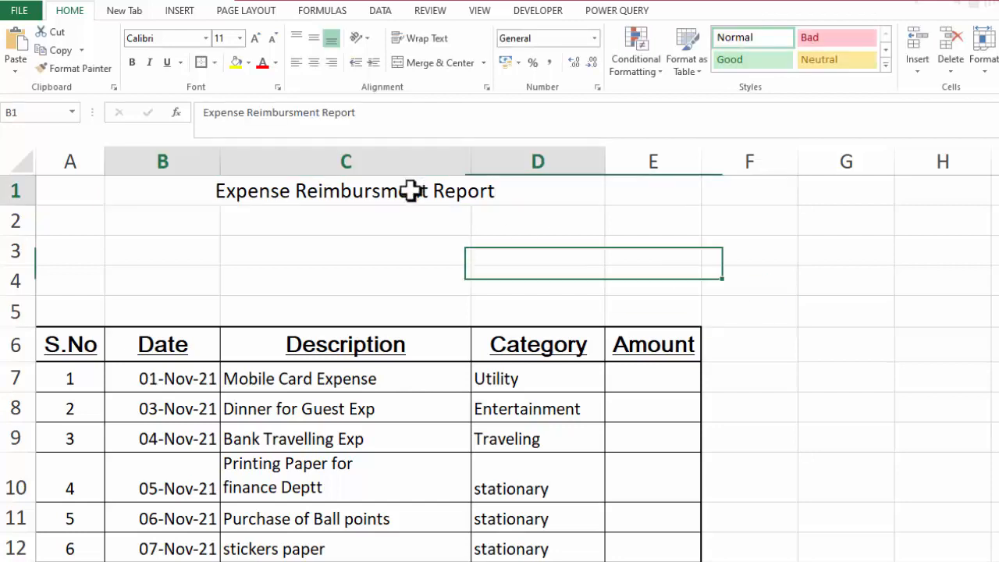
{"action": "left_click", "coordinate": [249, 62]}
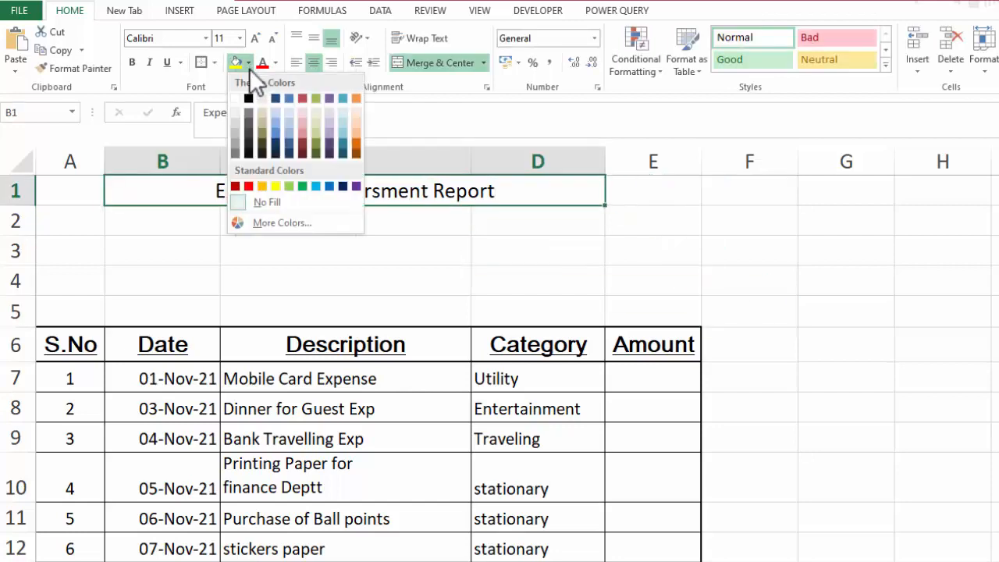
{"action": "left_click", "coordinate": [276, 116]}
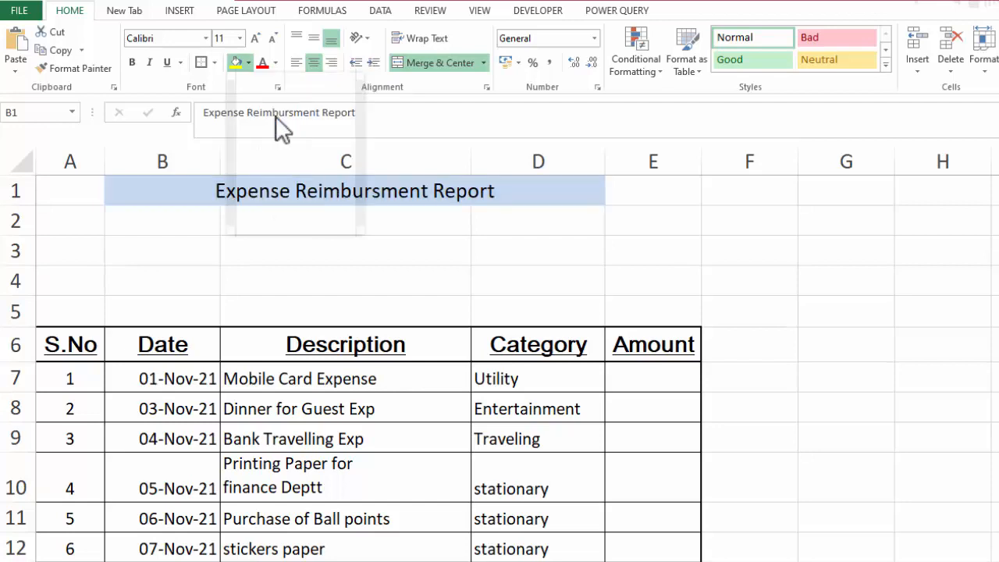
{"action": "left_click_drag", "start_coordinate": [92, 340], "coordinate": [634, 341]}
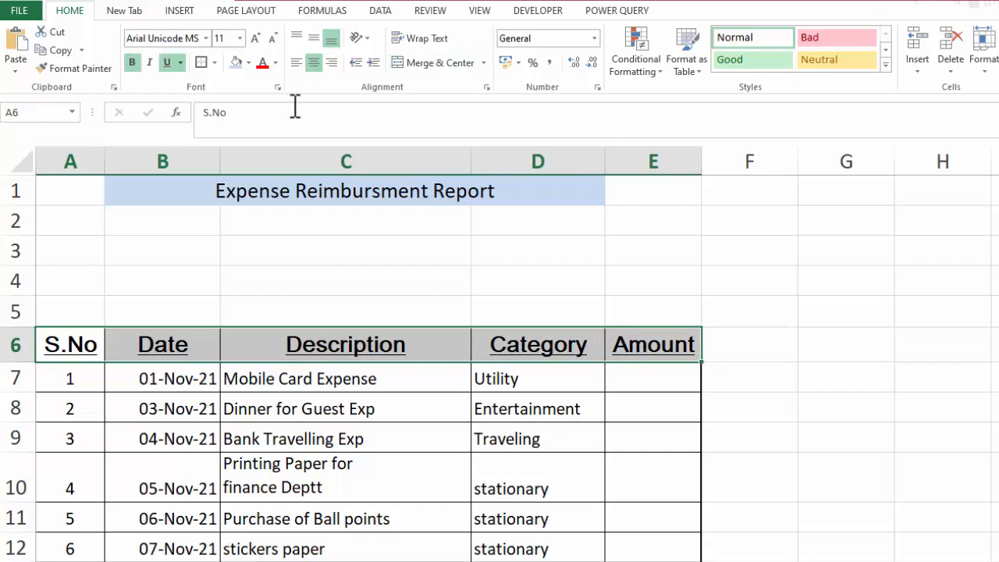
{"action": "left_click", "coordinate": [236, 68]}
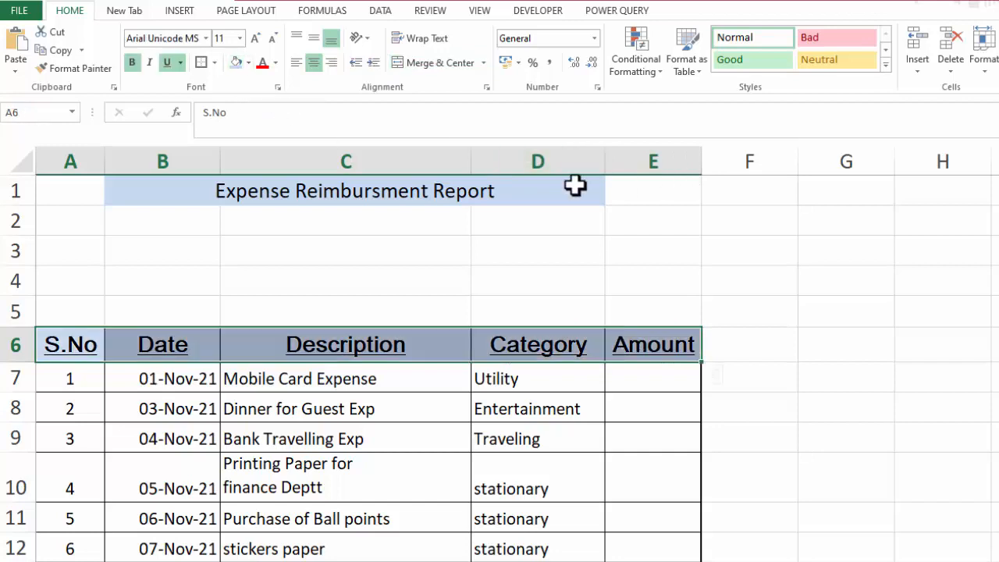
Enter the labels "Employee Name" in B3 and "Emp ID" in B4
{"action": "left_click", "coordinate": [168, 244]}
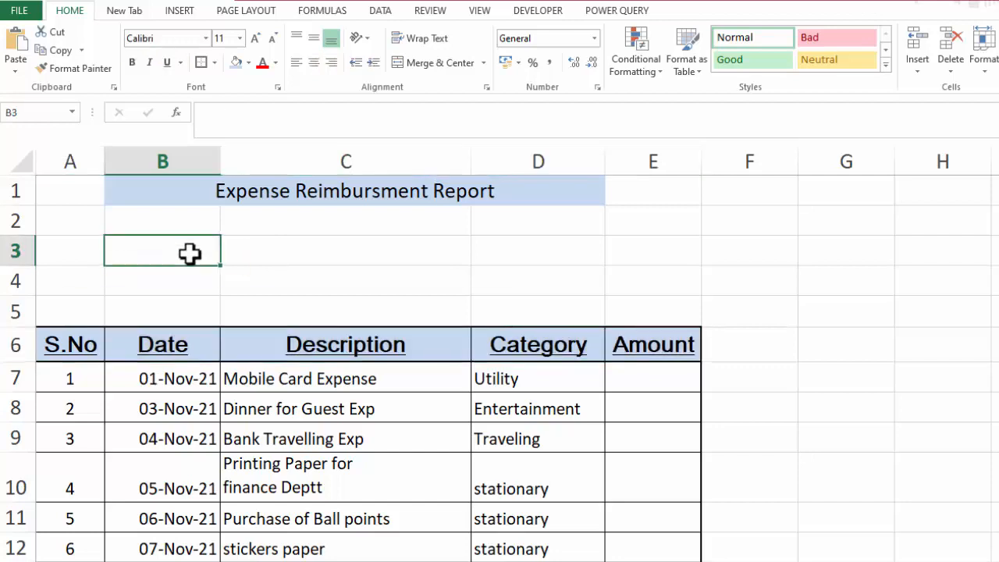
{"action": "type", "text": "Employee Name"}
{"action": "key", "text": "Return"}
{"action": "type", "text": "Emp ID"}
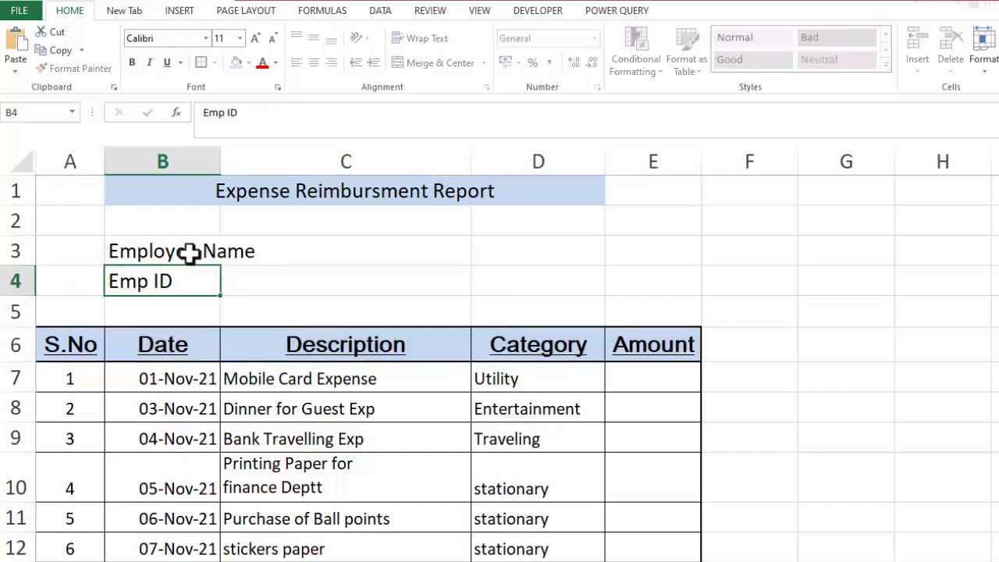
{"action": "key", "text": "Tab"}
Widen column B to fit its labels and fill C3:C4 with light blue
{"action": "left_click_drag", "start_coordinate": [219, 160], "coordinate": [270, 160]}
{"action": "left_click_drag", "start_coordinate": [351, 250], "coordinate": [356, 274]}
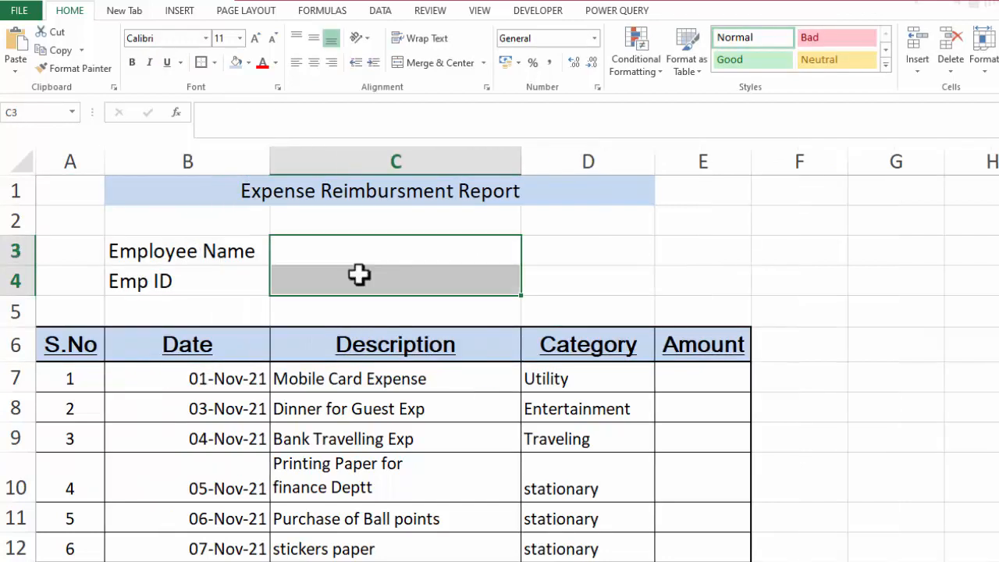
{"action": "left_click", "coordinate": [241, 68]}
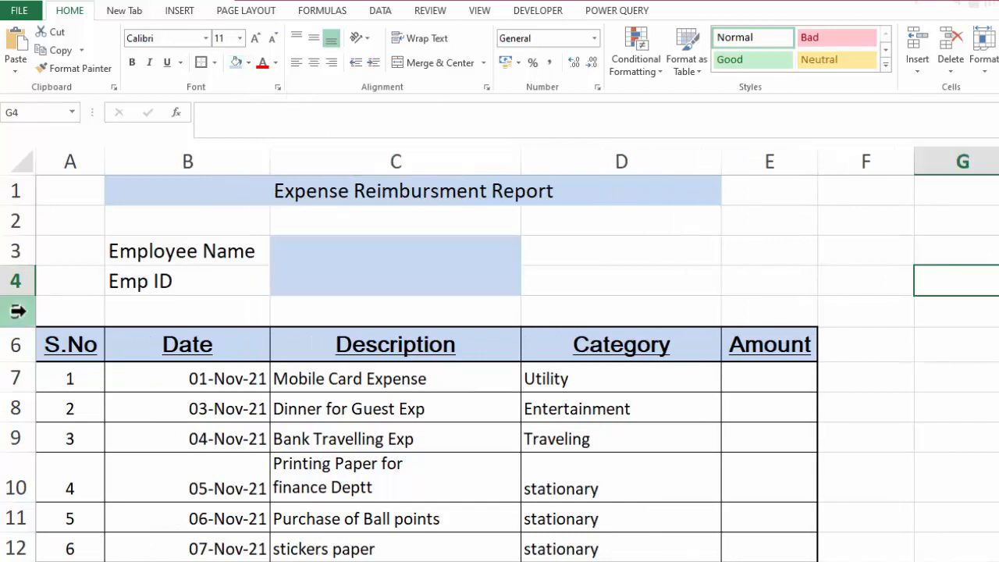
Insert three blank rows at row 5 above the expense table and clear their fill colour
{"action": "right_click", "coordinate": [17, 310]}
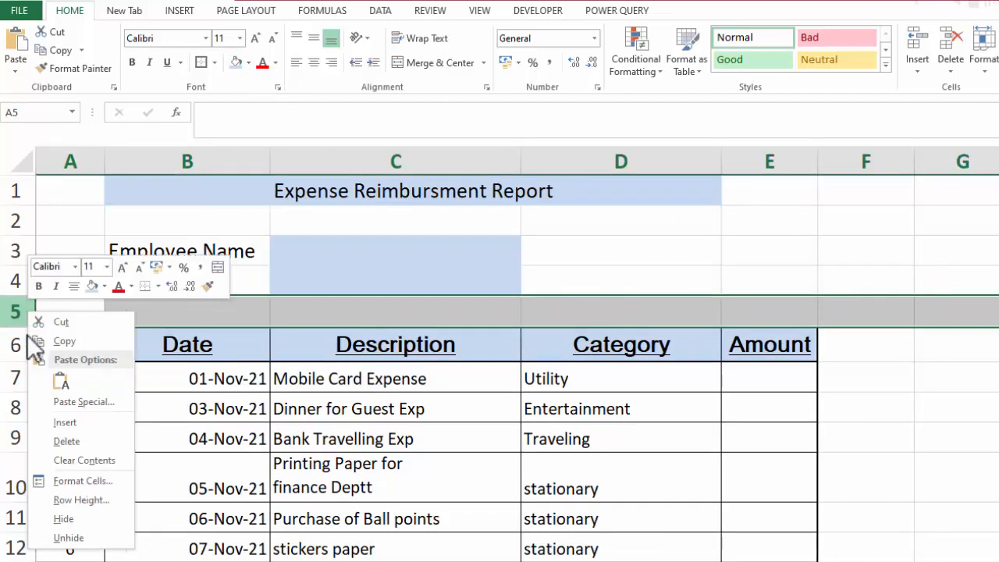
{"action": "left_click", "coordinate": [45, 426]}
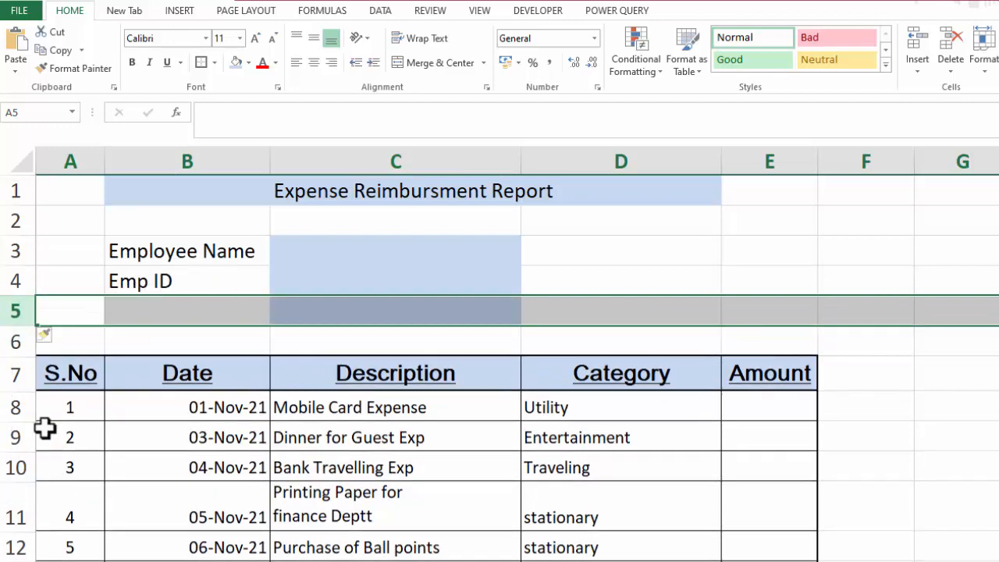
{"action": "left_click", "coordinate": [16, 338], "text": "shift"}
{"action": "key", "text": "ctrl+shift+plus"}
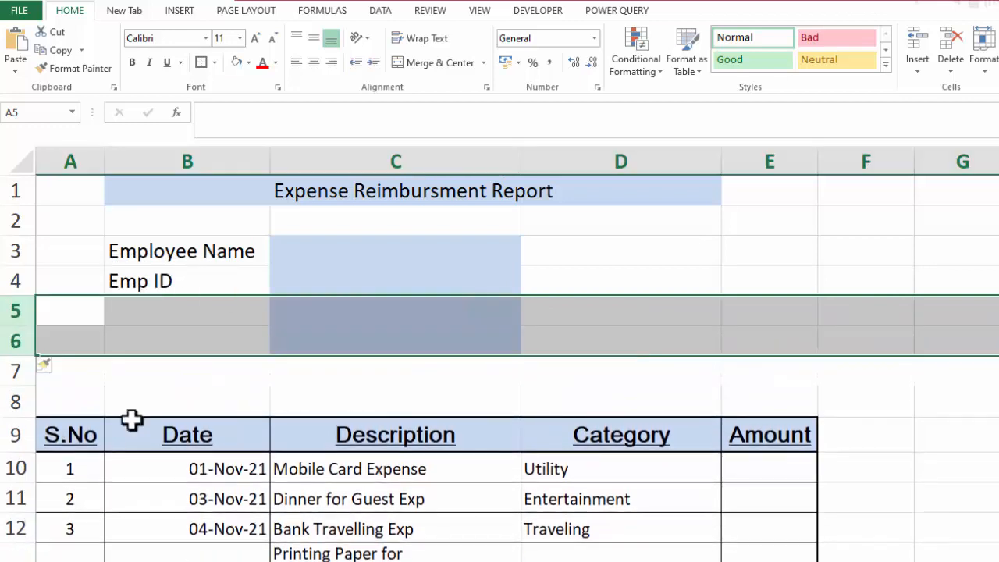
{"action": "left_click", "coordinate": [239, 66]}
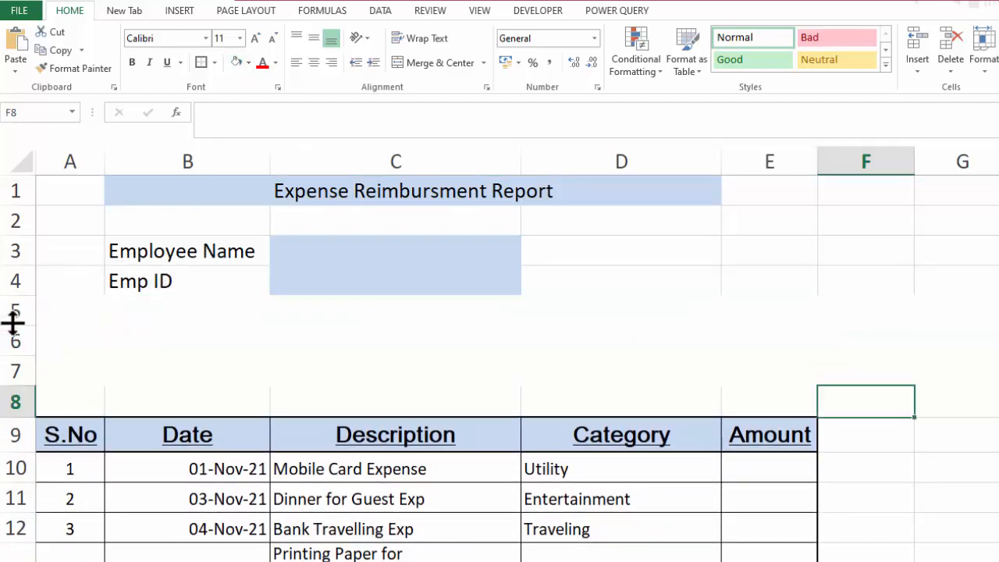
Insert four more blank rows at row 5 and remove the fill from the inserted rows
{"action": "left_click_drag", "start_coordinate": [17, 312], "coordinate": [18, 401]}
{"action": "right_click", "coordinate": [23, 372]}
{"action": "left_click", "coordinate": [54, 483]}
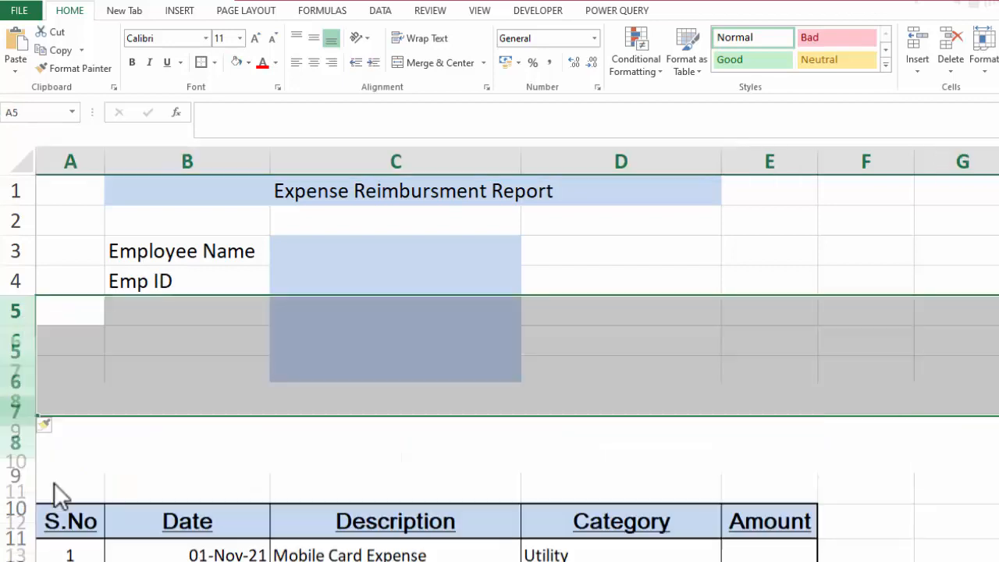
{"action": "left_click", "coordinate": [235, 64]}
Enter the labels "Manager Name" in B6 and "Department" in B7
{"action": "left_click", "coordinate": [117, 301]}
{"action": "type", "text": "Maan"}
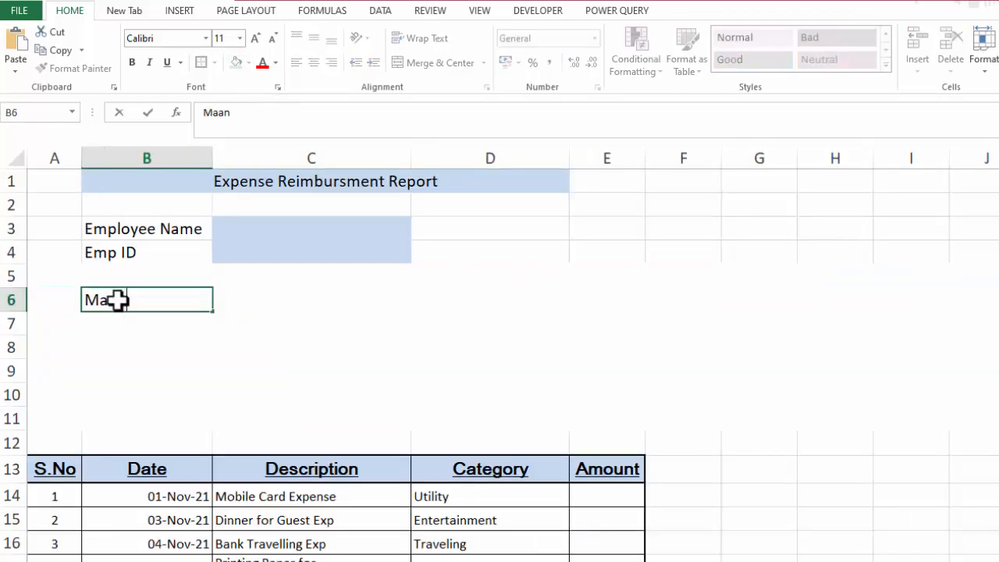
{"action": "type", "text": "ager na"}
{"action": "key", "text": "BackSpace"}
{"action": "type", "text": "Name"}
{"action": "key", "text": "Return"}
{"action": "type", "text": "Department"}
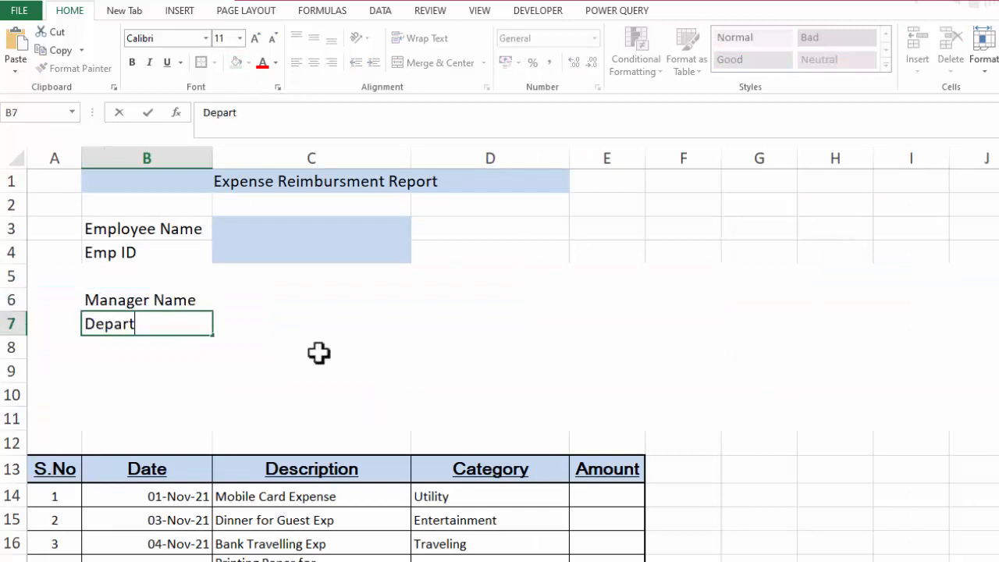
Enter the label "Purpose of Exp" in B9 and merge and centre C9:E9 beside it
{"action": "left_click", "coordinate": [100, 373]}
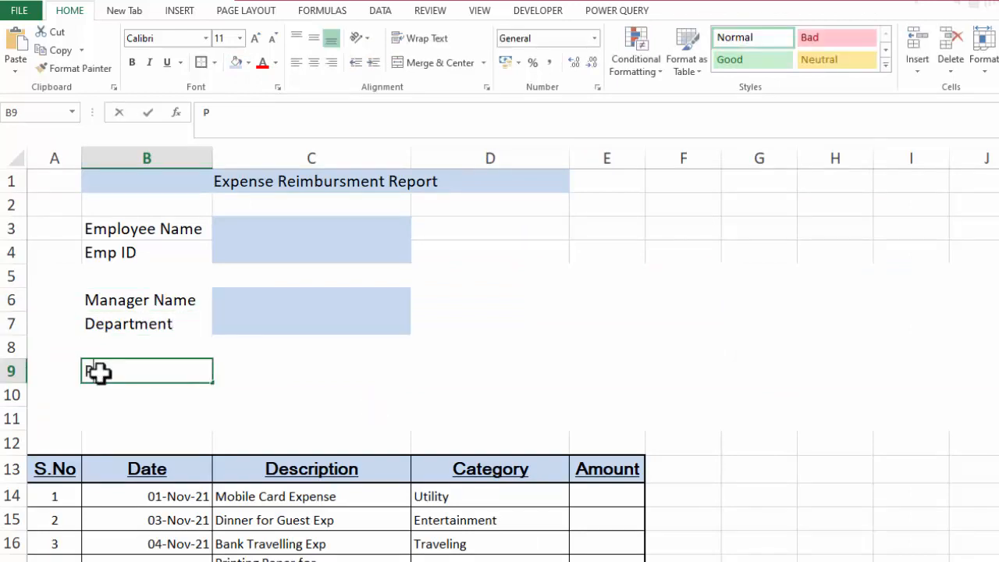
{"action": "type", "text": "Purpose of Exp"}
{"action": "left_click_drag", "start_coordinate": [257, 372], "coordinate": [629, 380]}
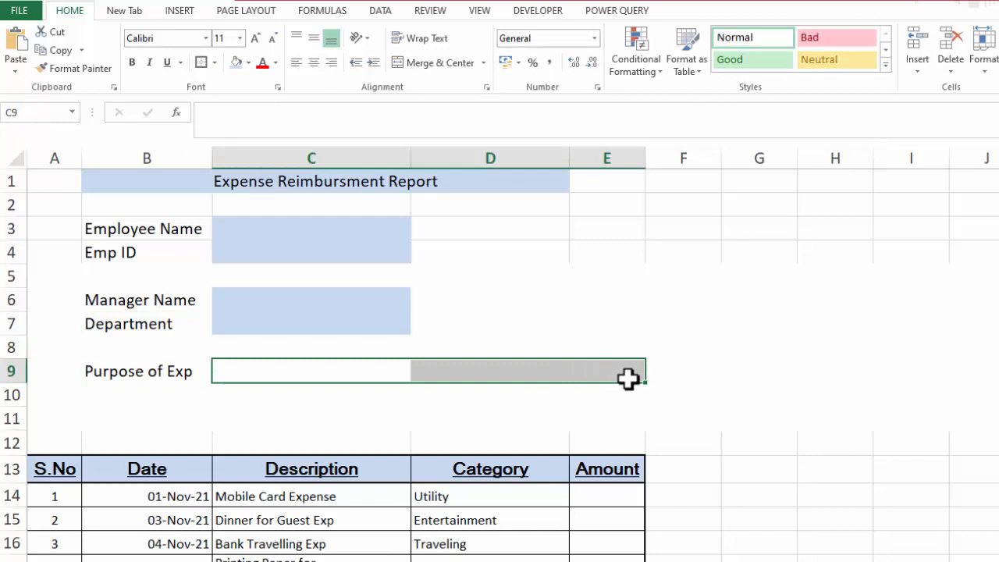
{"action": "left_click", "coordinate": [422, 65]}
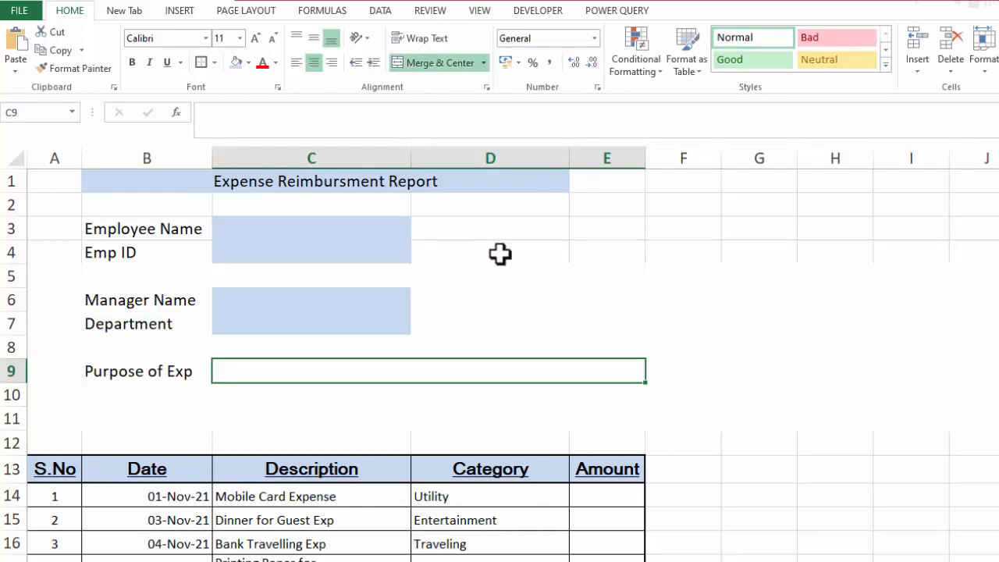
Enter the heading "Expense Period" in the merged cell D5:E5
{"action": "left_click", "coordinate": [546, 276]}
{"action": "type", "text": "E"}
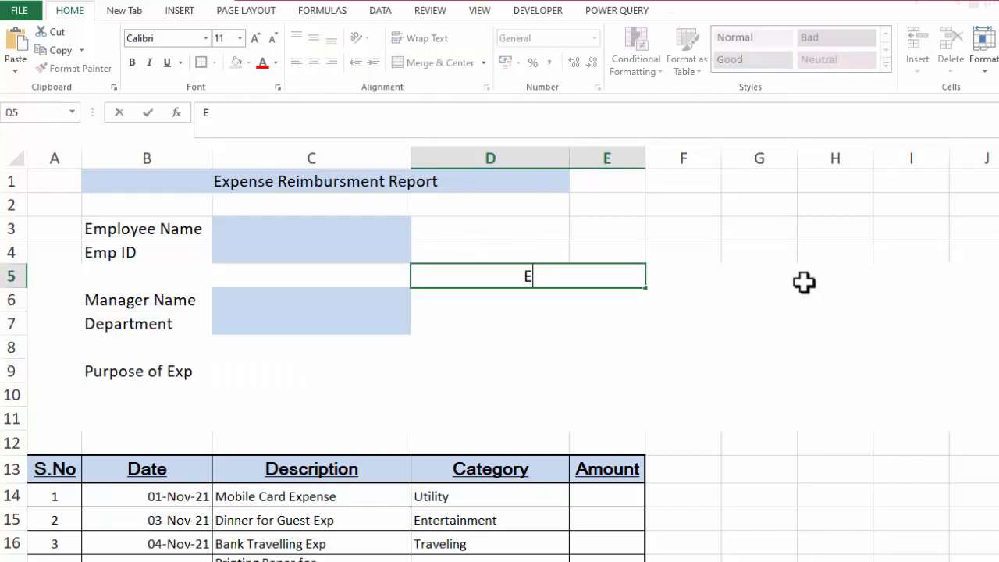
{"action": "type", "text": "ns"}
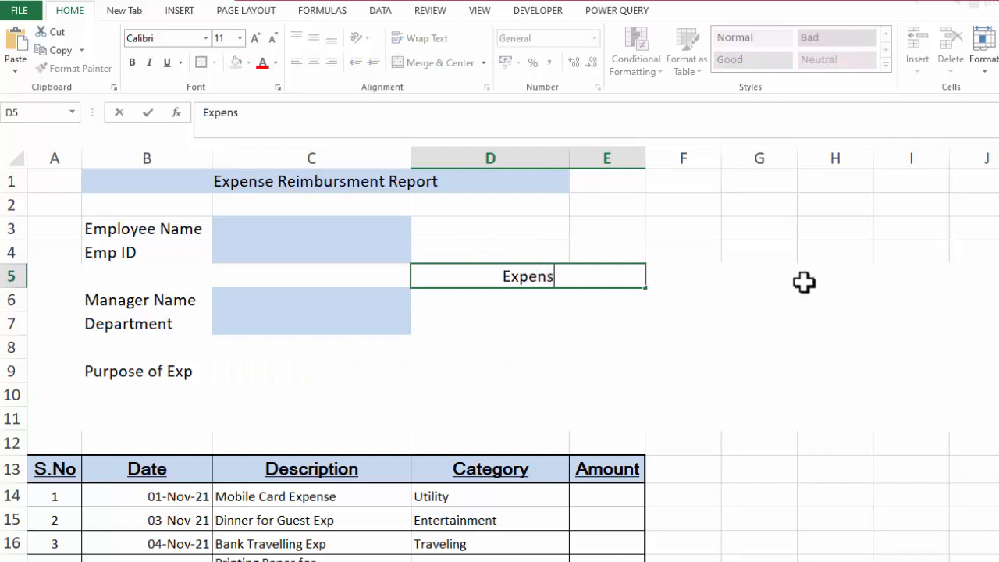
{"action": "type", "text": "e Period"}
Enter "From" in D7 with the date 1/11/2021 in E7, and "To" in D8 with 30/11/2021 in E8
{"action": "left_click", "coordinate": [494, 316]}
{"action": "type", "text": "From"}
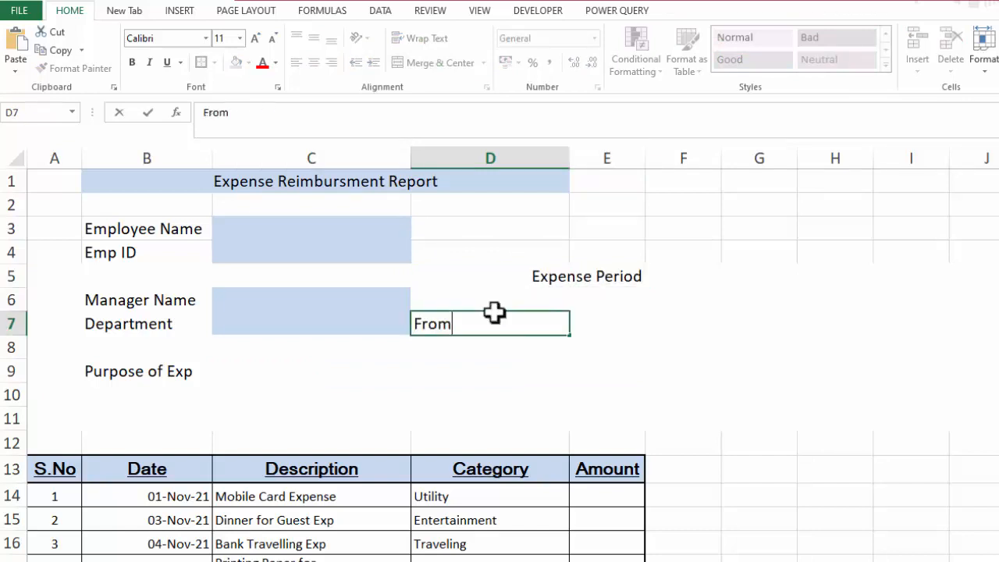
{"action": "key", "text": "Tab"}
{"action": "type", "text": "1"}
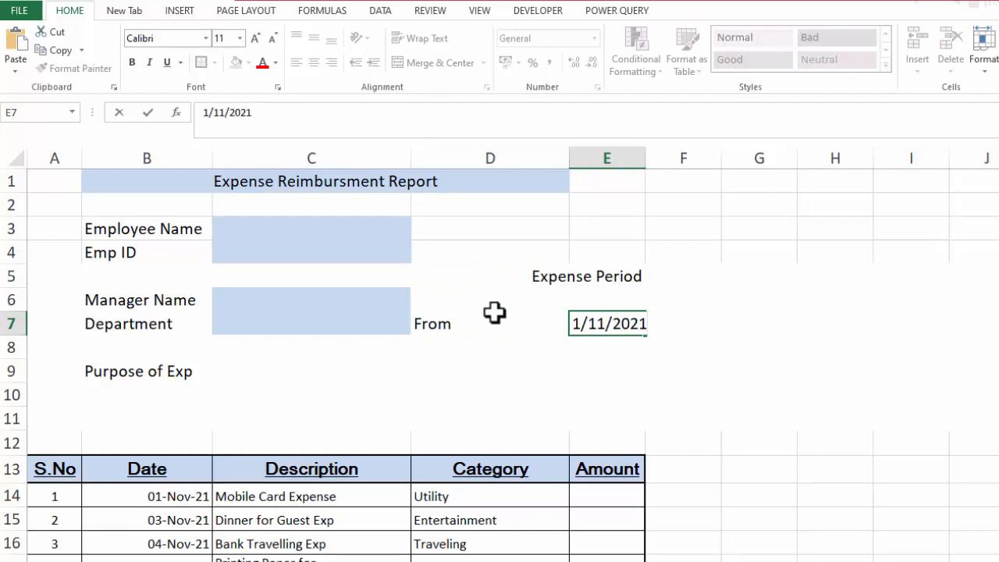
{"action": "key", "text": "Return"}
{"action": "type", "text": "To"}
{"action": "key", "text": "Tab"}
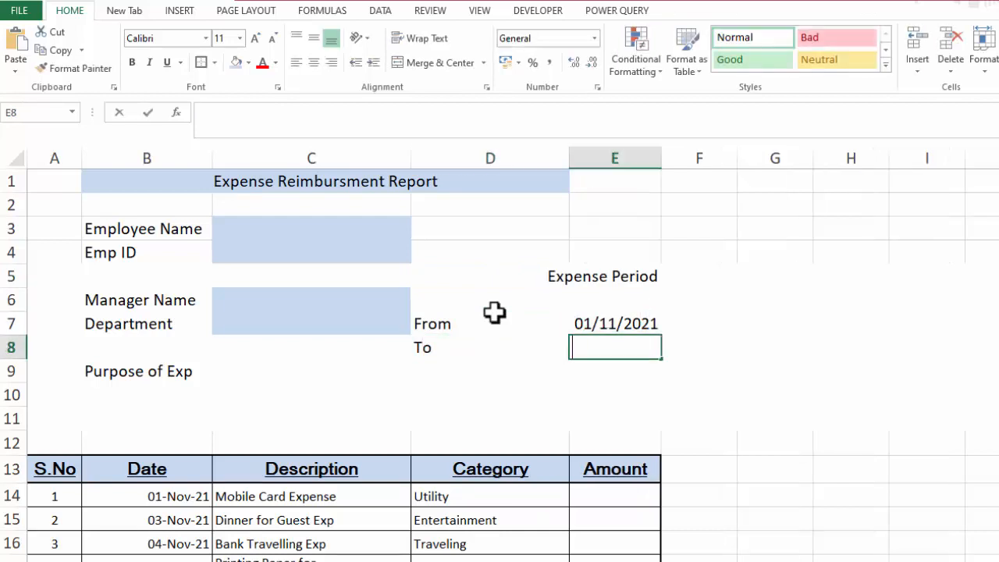
{"action": "type", "text": "30"}
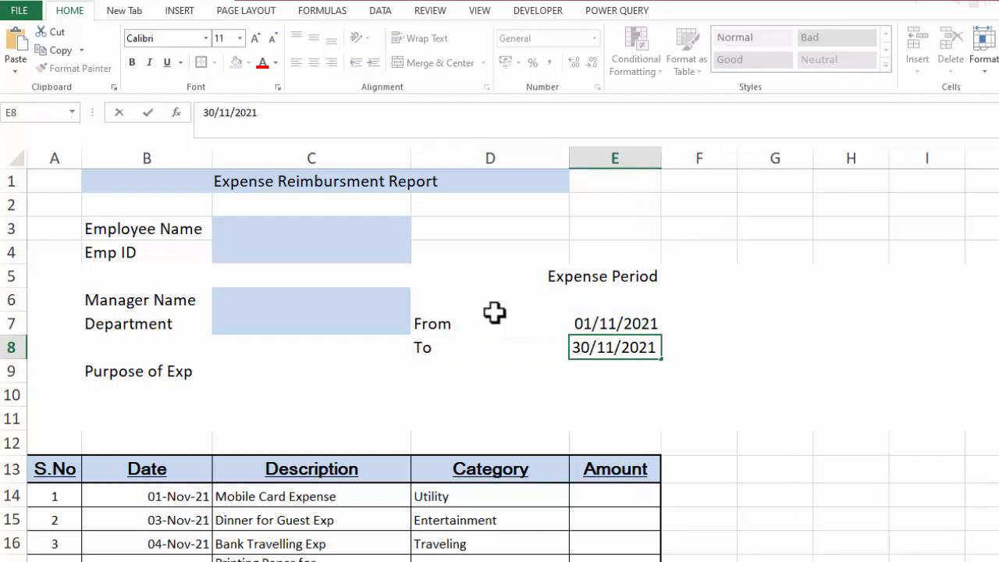
{"action": "type", "text": "/11/2021"}
{"action": "key", "text": "Return"}
{"action": "key", "text": "Return"}
Format the dates in E7:E8 in the 01-Nov-21 style and move the "Expense Period" heading from D5 to E5
{"action": "left_click_drag", "start_coordinate": [593, 323], "coordinate": [593, 343]}
{"action": "key", "text": "ctrl+shift+3"}
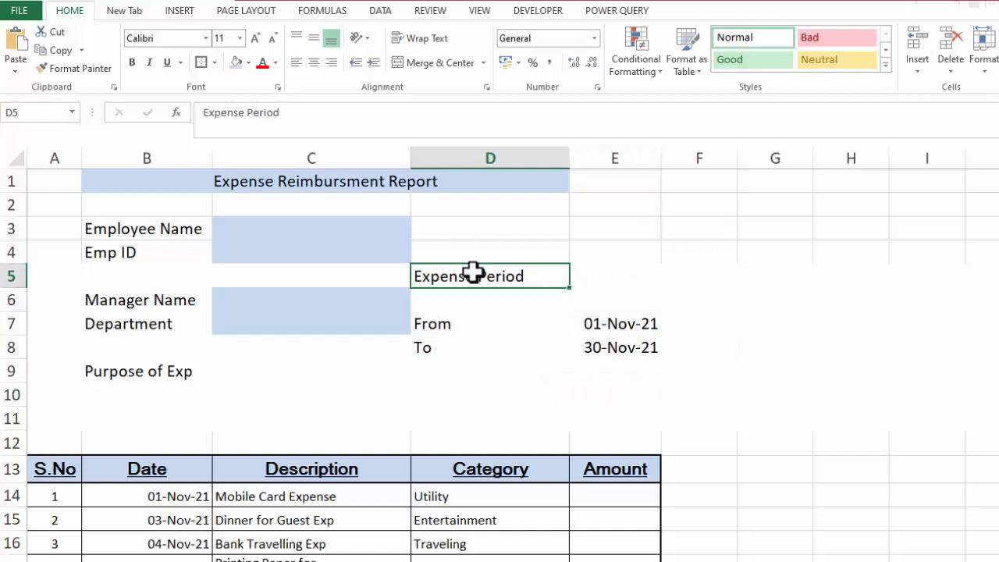
{"action": "key", "text": "ctrl+c"}
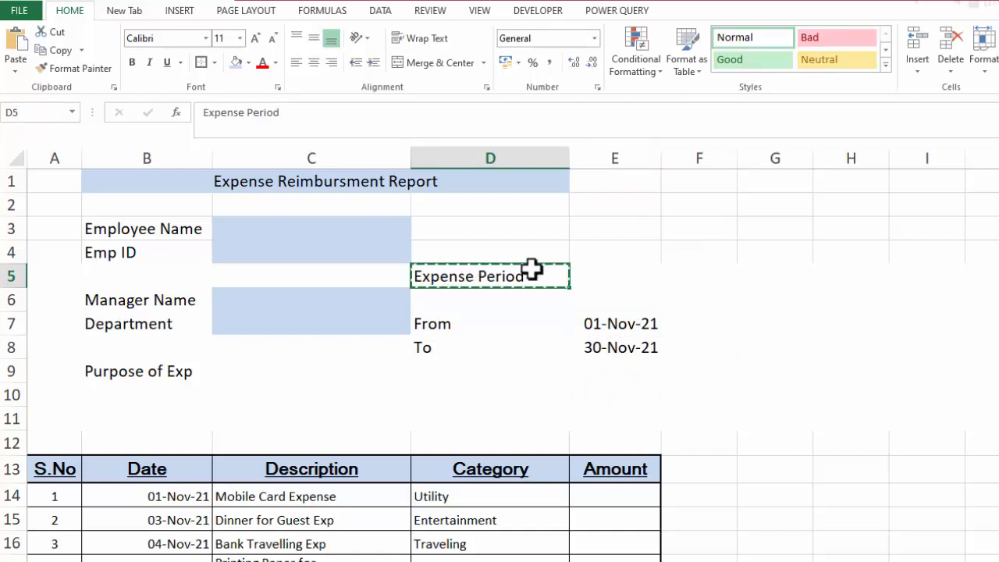
{"action": "left_click", "coordinate": [591, 278]}
{"action": "key", "text": "ctrl+v"}
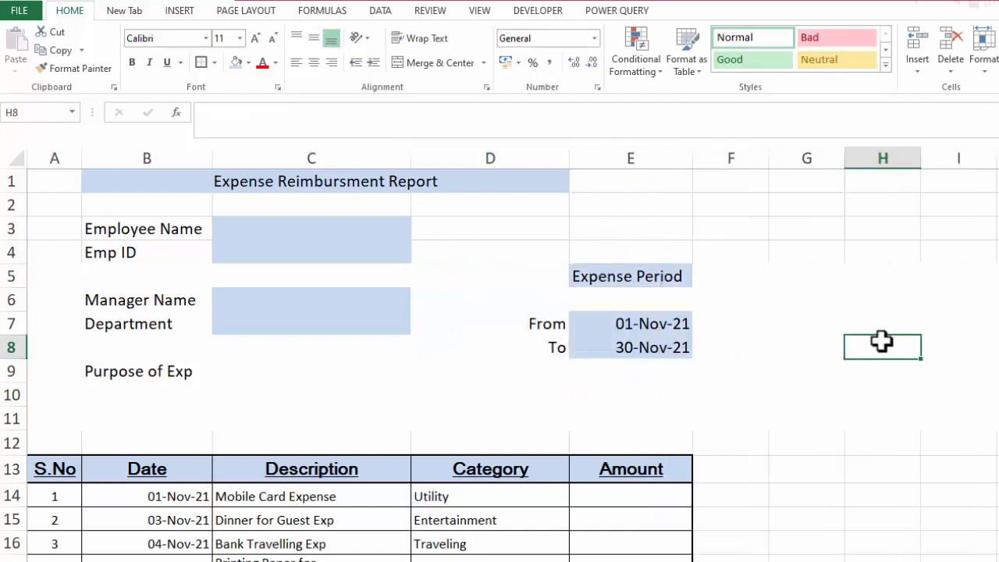
Enter "Finance" as the department in C7 and the employee ID number in C4
{"action": "left_click", "coordinate": [231, 375]}
{"action": "left_click", "coordinate": [905, 511]}
{"action": "left_click", "coordinate": [268, 314]}
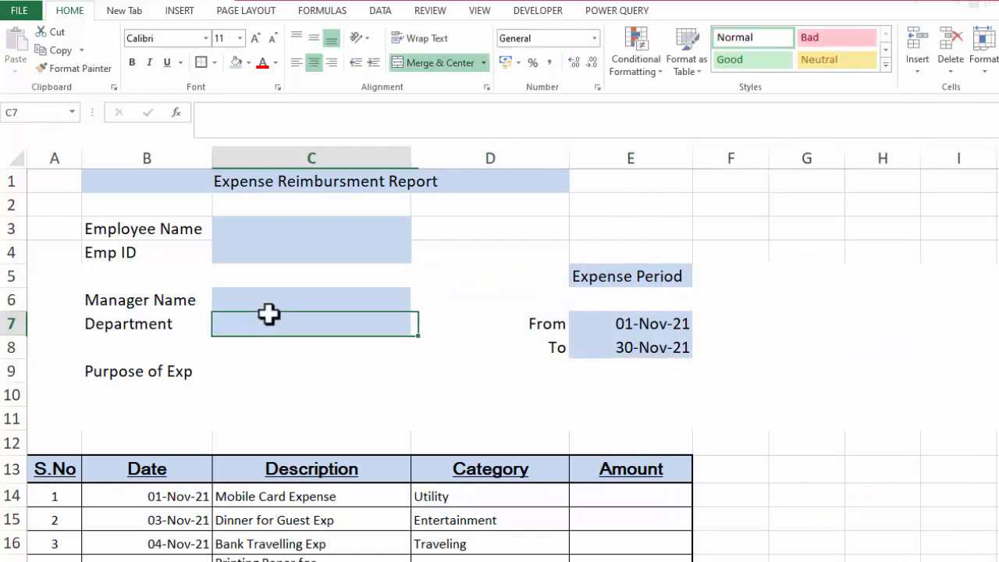
{"action": "type", "text": "Fina"}
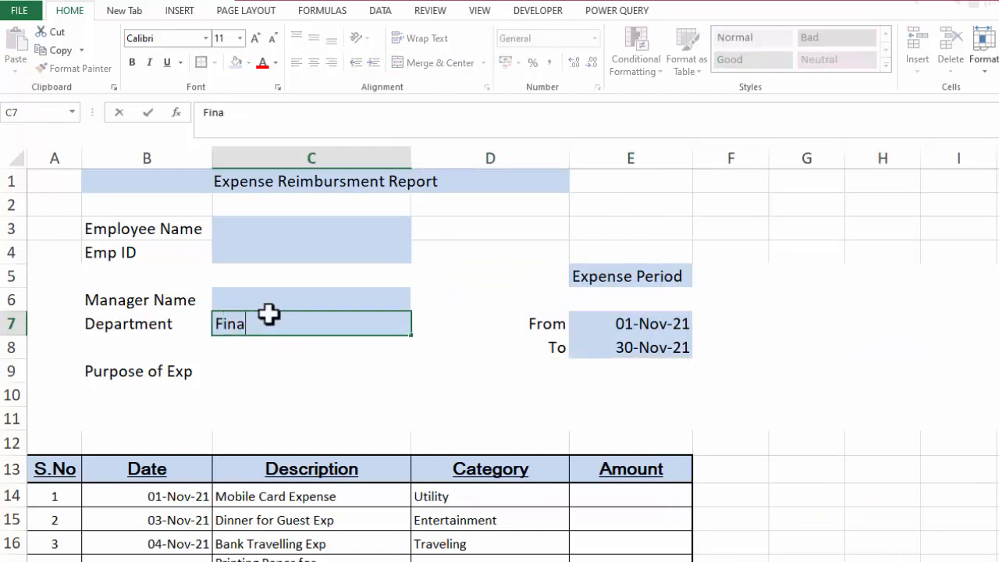
{"action": "type", "text": "nce"}
{"action": "left_click", "coordinate": [286, 250]}
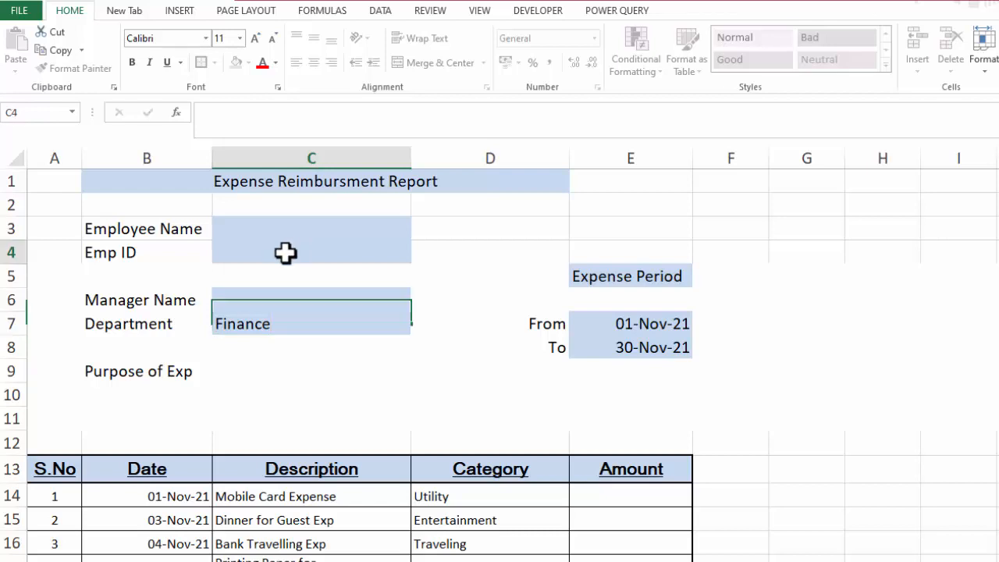
{"action": "type", "text": "121"}
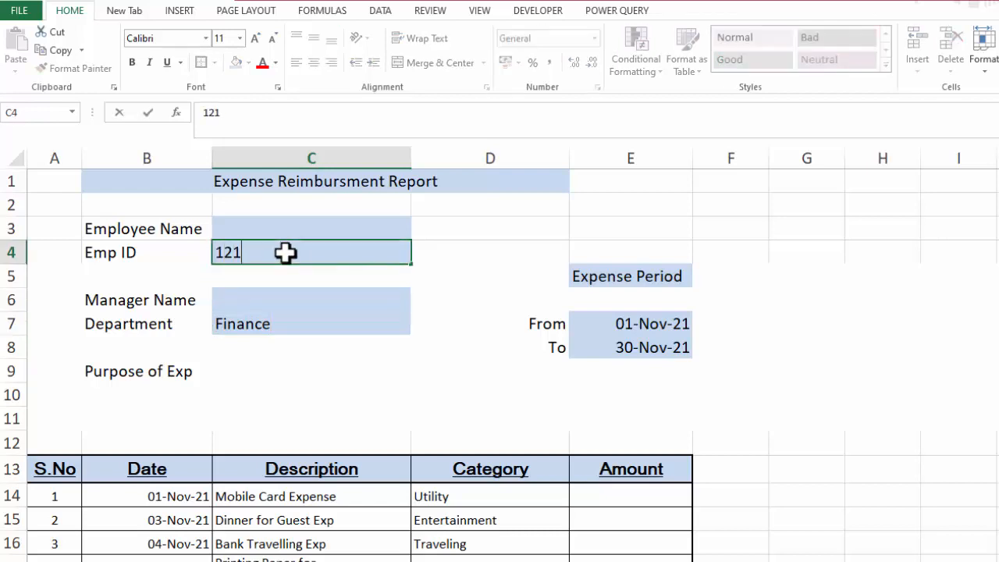
{"action": "type", "text": "01"}
{"action": "key", "text": "Return"}
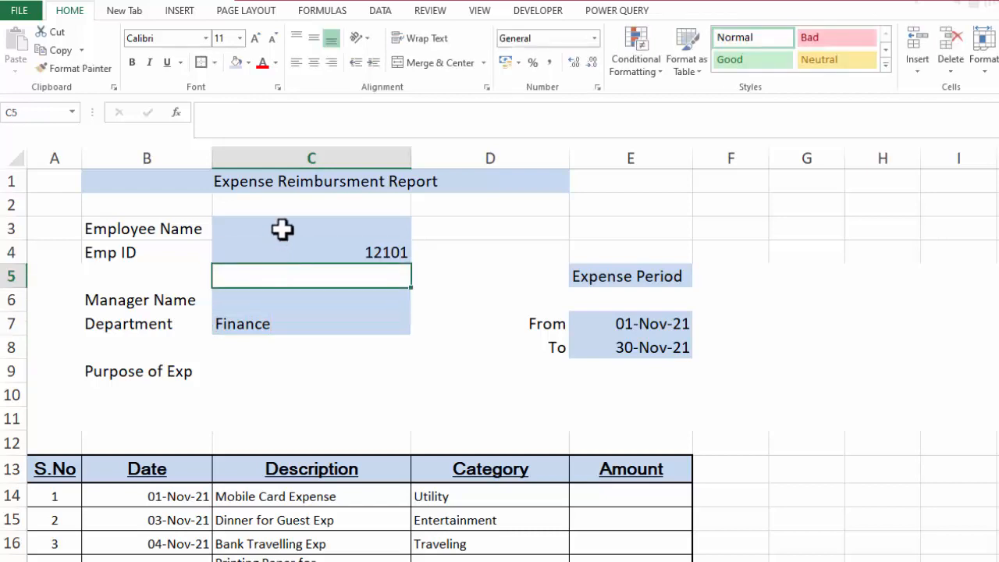
Enter "All the expenses has taken place for office purpose" in the merged and centred cell C9:E9 beside Purpose of Exp
{"action": "left_click", "coordinate": [282, 228]}
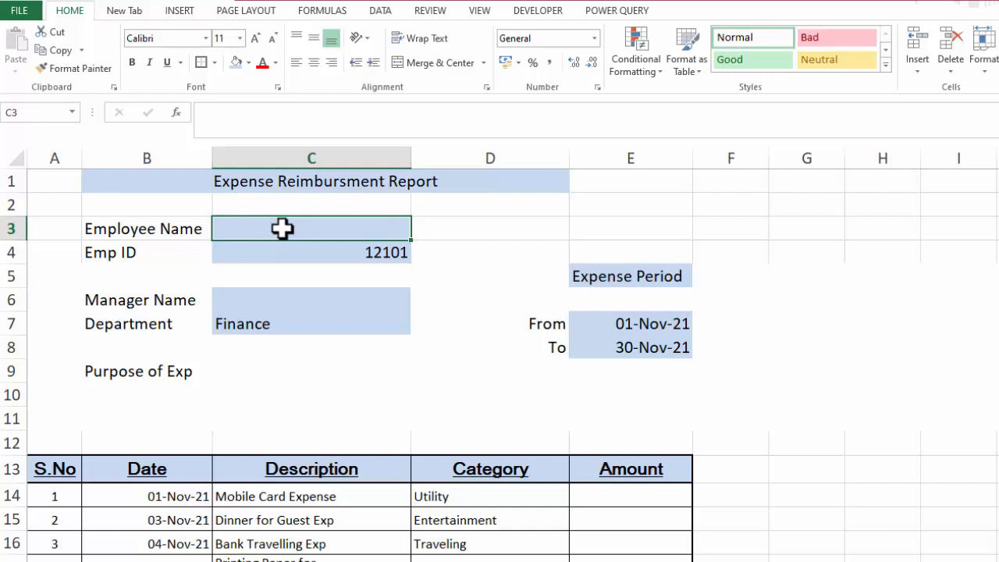
{"action": "left_click", "coordinate": [295, 302]}
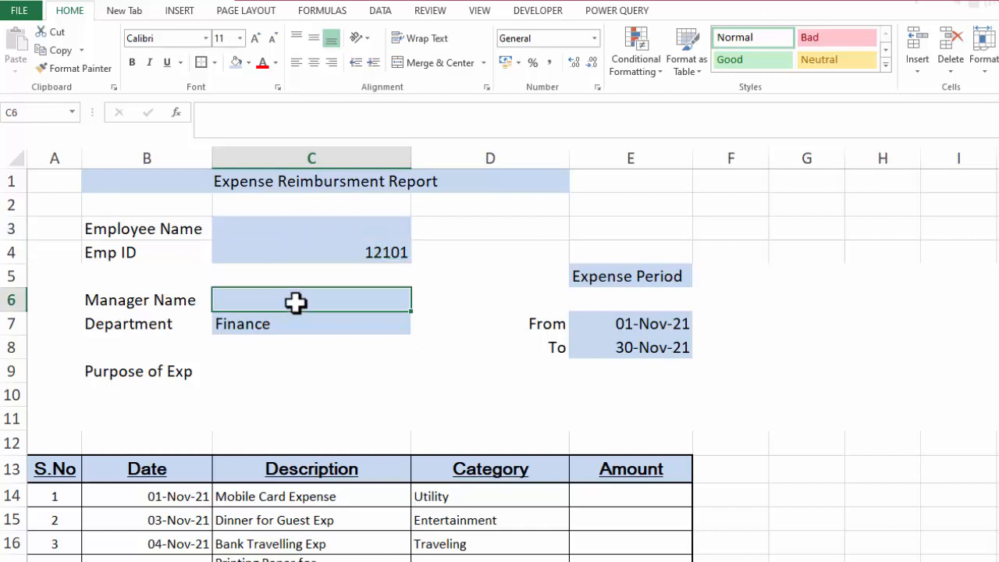
{"action": "left_click", "coordinate": [256, 378]}
{"action": "key", "text": "alt+h"}
{"action": "key", "text": "m"}
{"action": "key", "text": "c"}
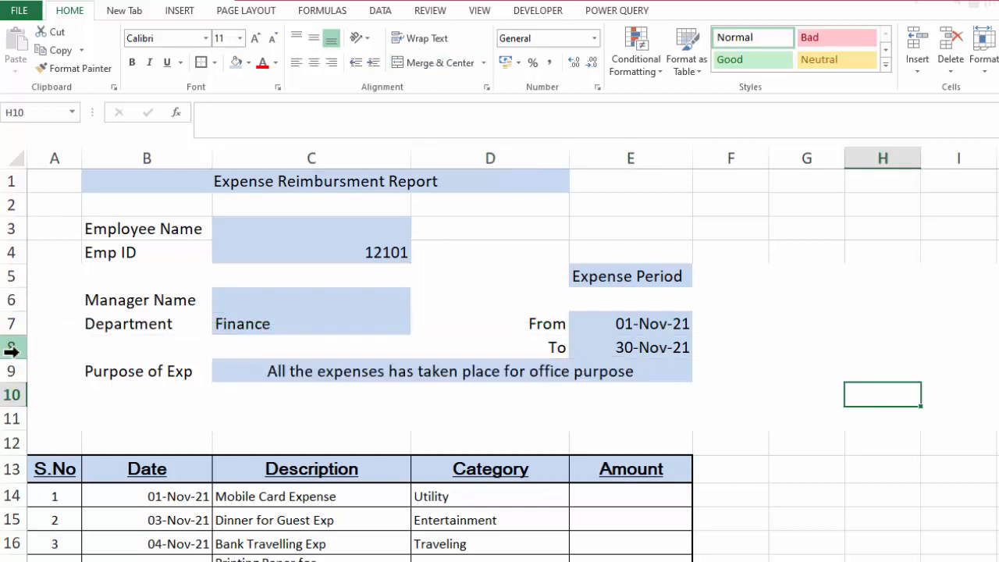
Insert a blank row to separate the expense period dates from the Purpose of Exp row
{"action": "left_click", "coordinate": [9, 347]}
{"action": "right_click", "coordinate": [18, 353]}
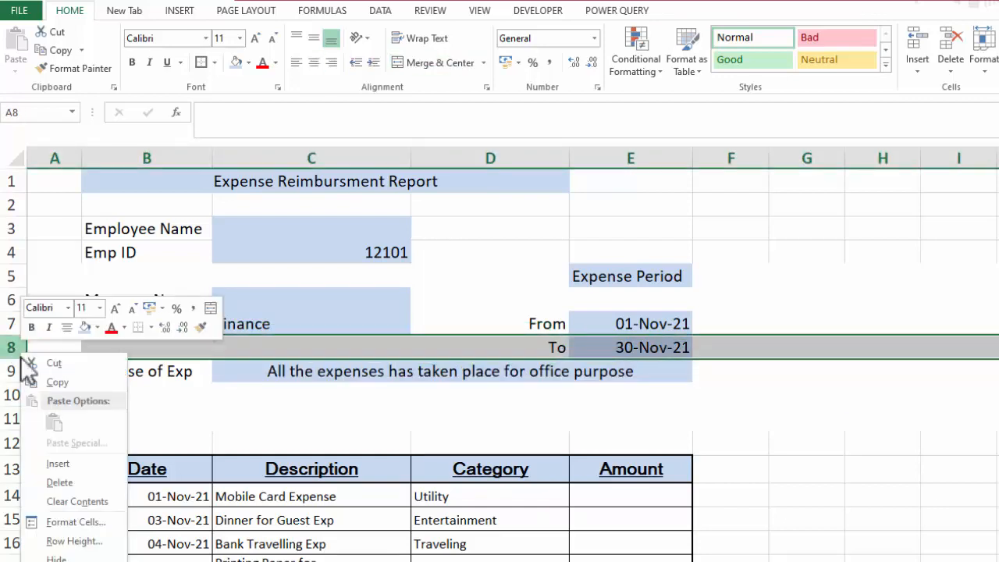
{"action": "left_click", "coordinate": [60, 465]}
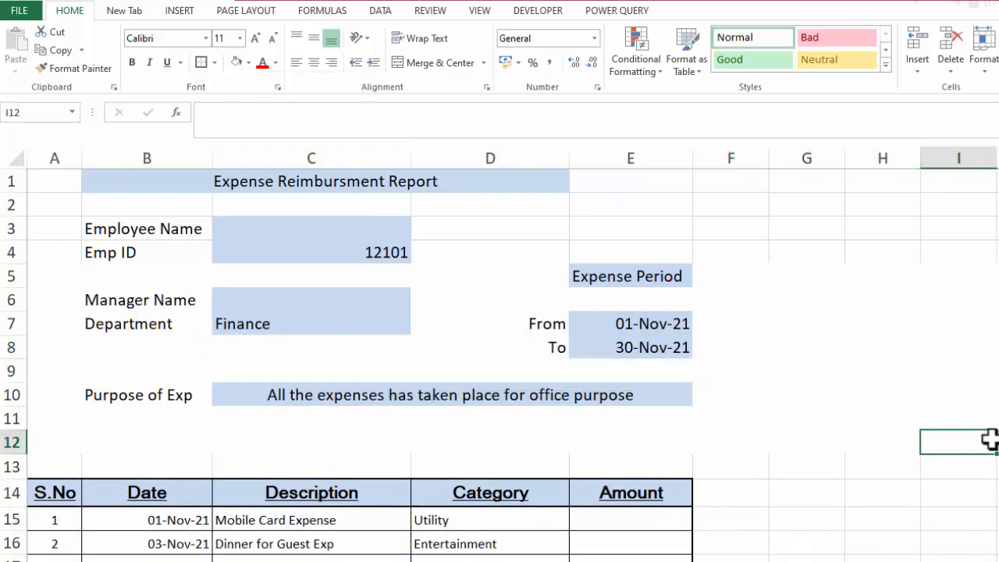
Merge and centre the report title across A1:E1
{"action": "left_click_drag", "start_coordinate": [55, 181], "coordinate": [628, 182]}
{"action": "left_click", "coordinate": [445, 66]}
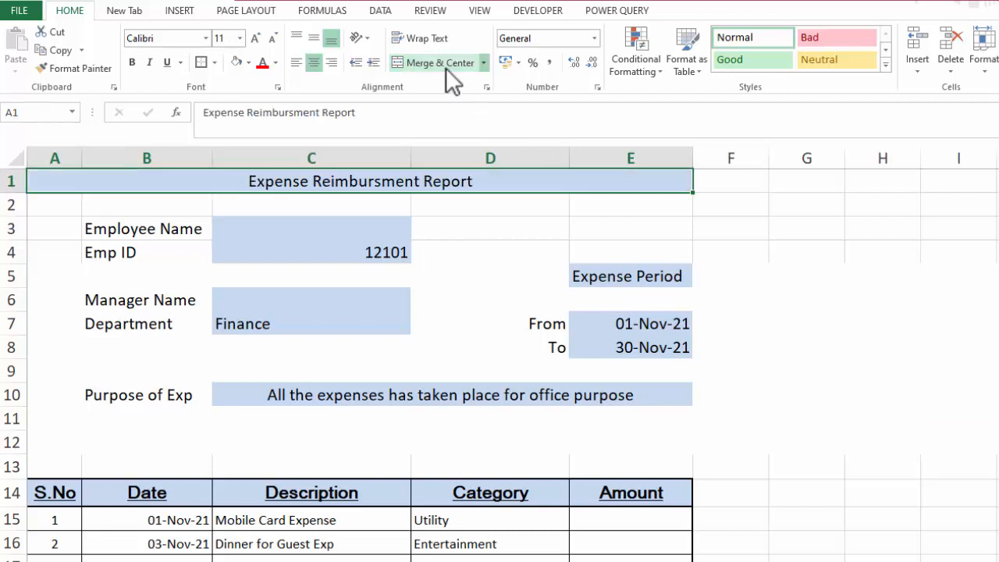
{"action": "left_click", "coordinate": [893, 372]}
Make the expense purpose text in C10:E10 bold
{"action": "left_click", "coordinate": [500, 395]}
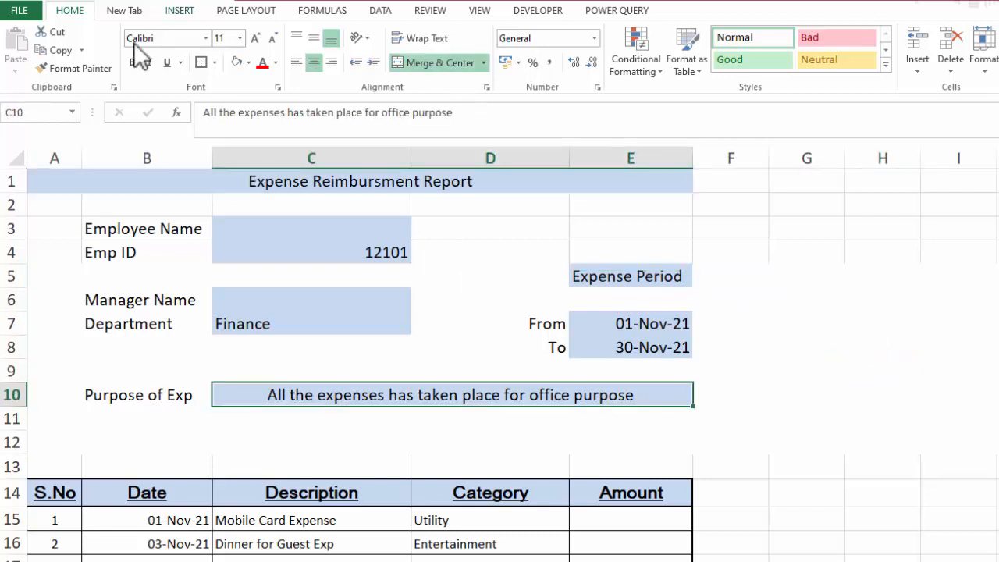
{"action": "left_click", "coordinate": [133, 64]}
{"action": "left_click", "coordinate": [899, 451]}
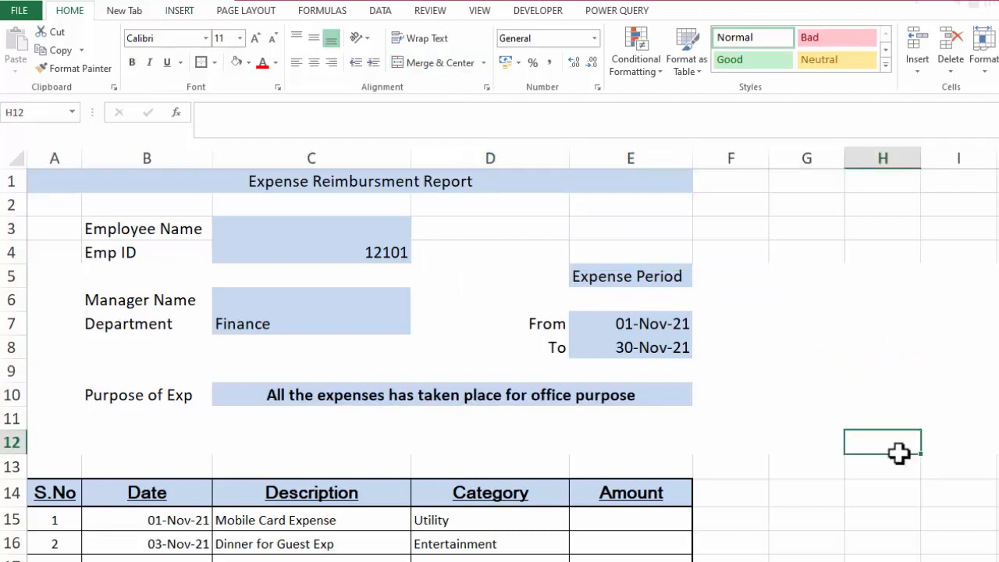
Increase the report title's font size to 16 and make it bold
{"action": "left_click", "coordinate": [359, 181]}
{"action": "left_click", "coordinate": [255, 37]}
{"action": "left_click", "coordinate": [255, 38]}
{"action": "left_click", "coordinate": [256, 38]}
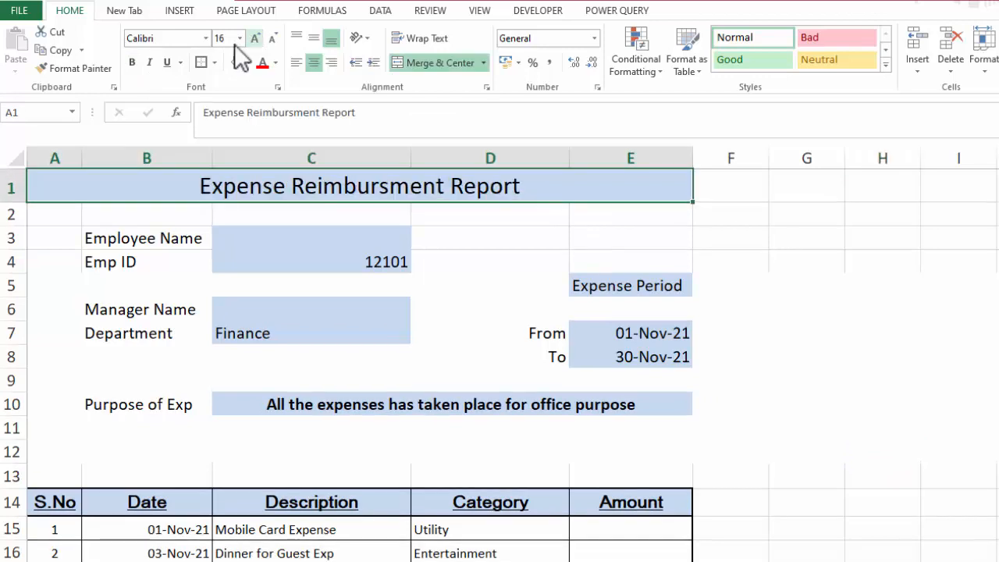
{"action": "left_click", "coordinate": [132, 67]}
{"action": "left_click", "coordinate": [862, 348]}
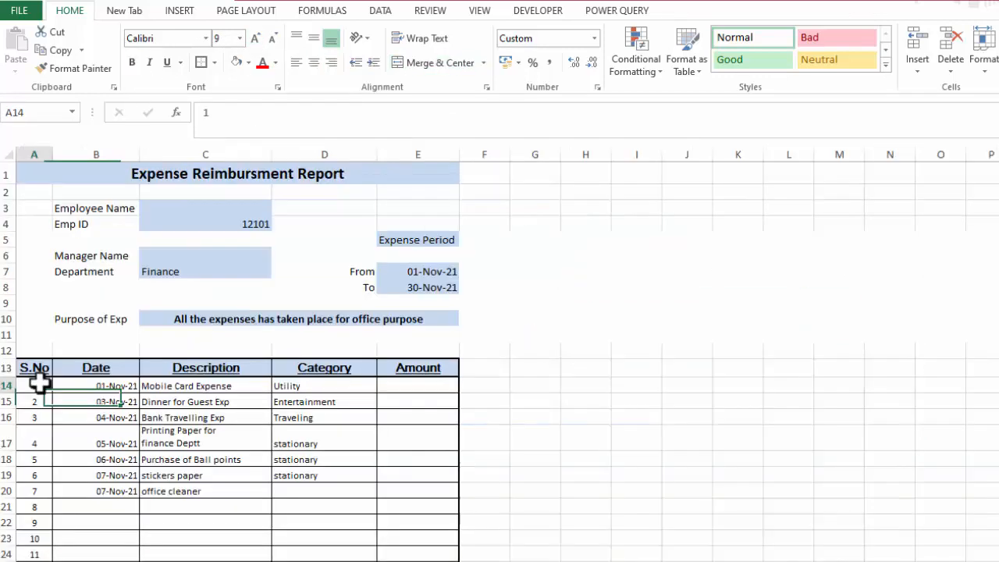
Set the expense rows A14:E29 to font size 11, and merge and centre B29:D29 with the label SUBTOTAL
{"action": "left_click_drag", "start_coordinate": [40, 382], "coordinate": [418, 560]}
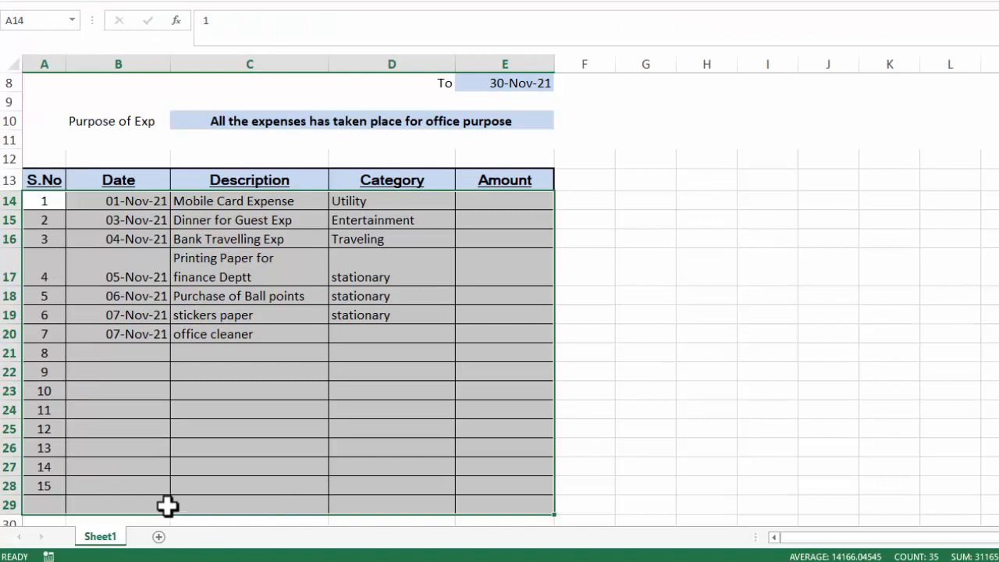
{"action": "left_click_drag", "start_coordinate": [157, 505], "coordinate": [251, 508]}
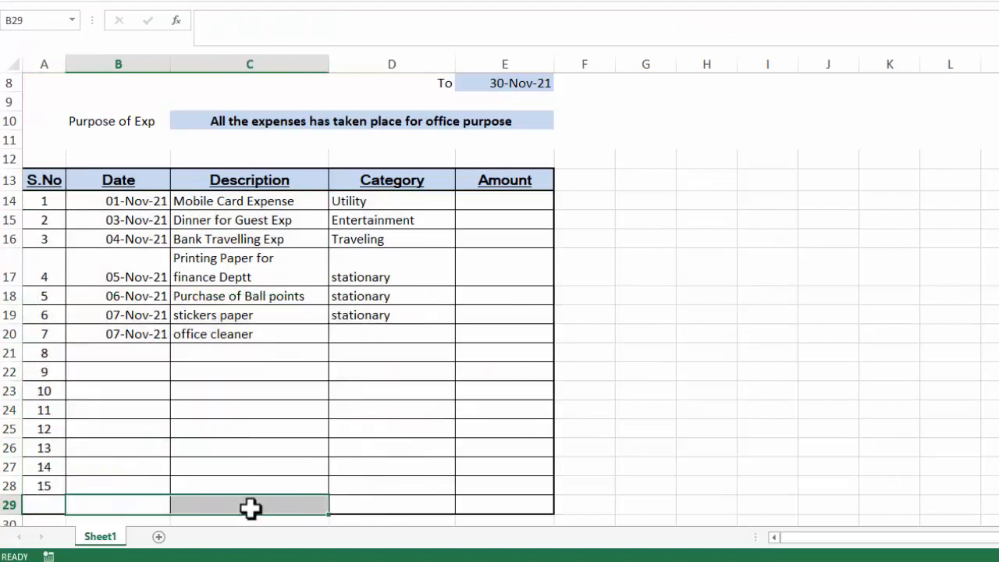
{"action": "left_click", "coordinate": [447, 1]}
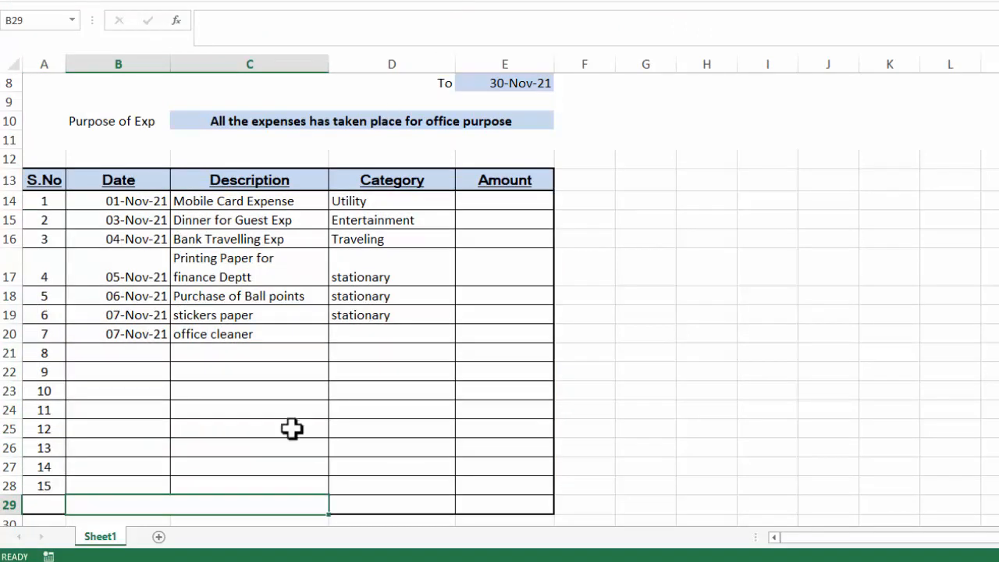
{"action": "type", "text": "SUBTOTAL"}
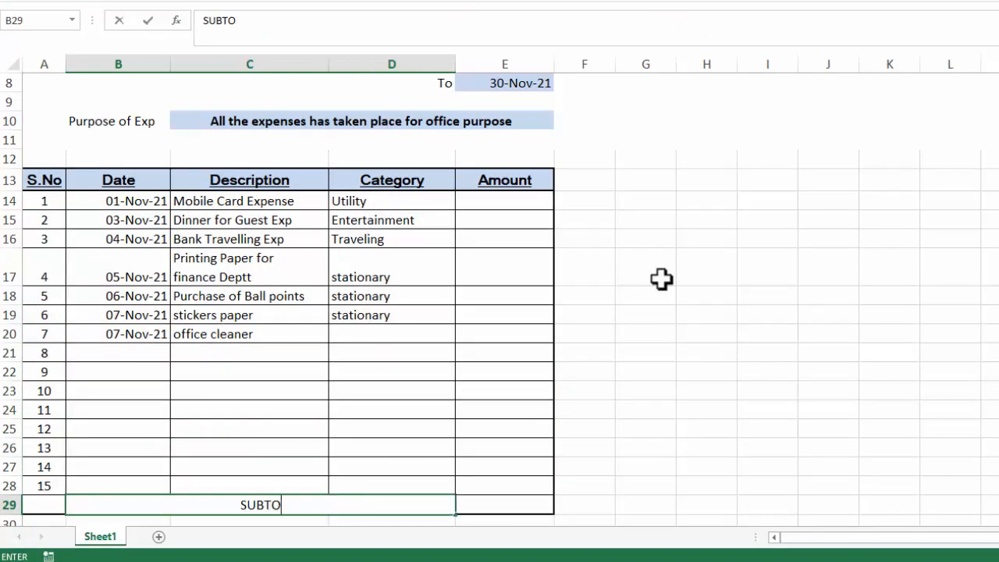
{"action": "key", "text": "Return"}
{"action": "key", "text": "Right"}
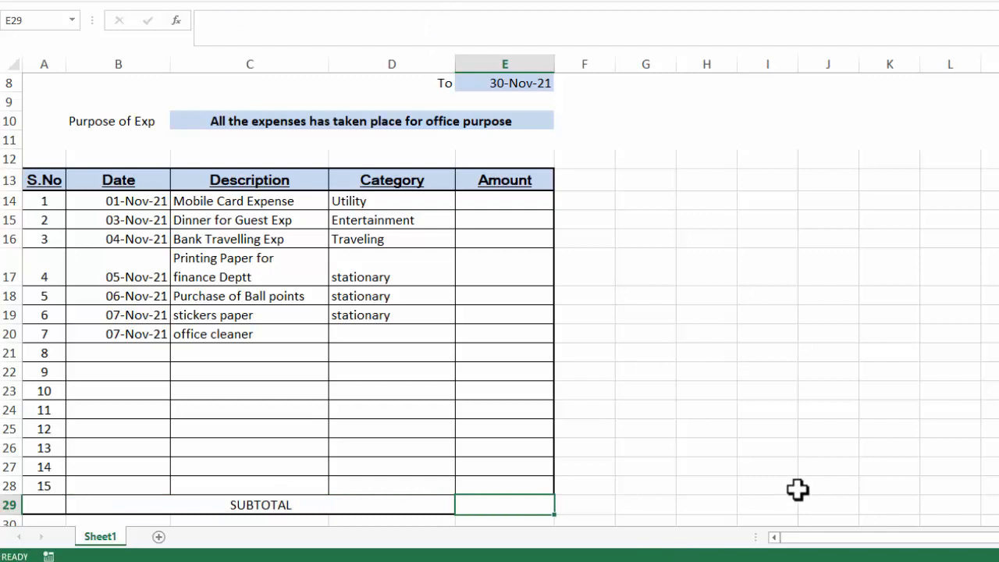
Enter the amounts 450, 1200, 340, 800, 120, 200 and 400 for expense entries 1 to 7 in E14:E20
{"action": "left_click", "coordinate": [487, 201]}
{"action": "type", "text": "45"}
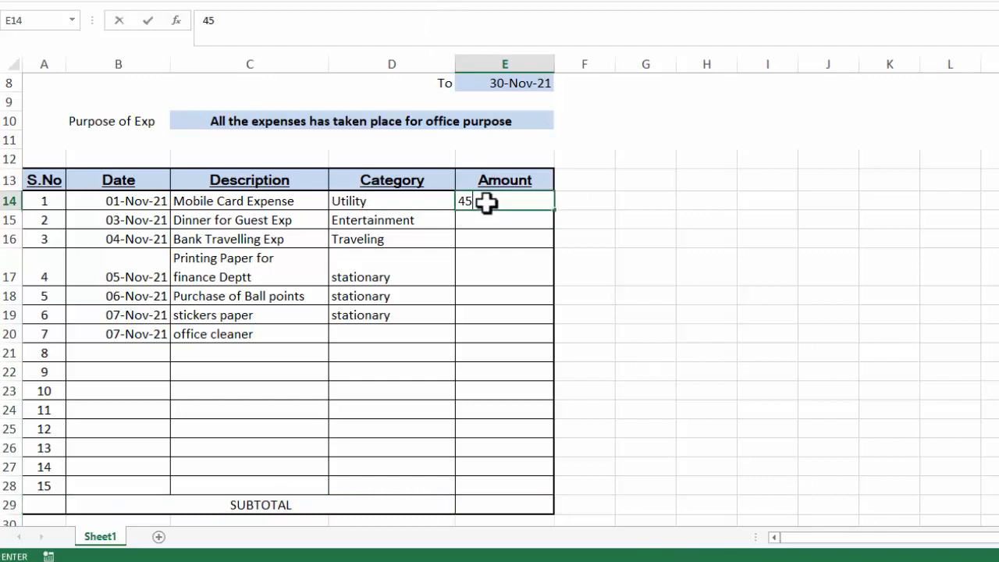
{"action": "type", "text": "0"}
{"action": "key", "text": "Return"}
{"action": "type", "text": "1"}
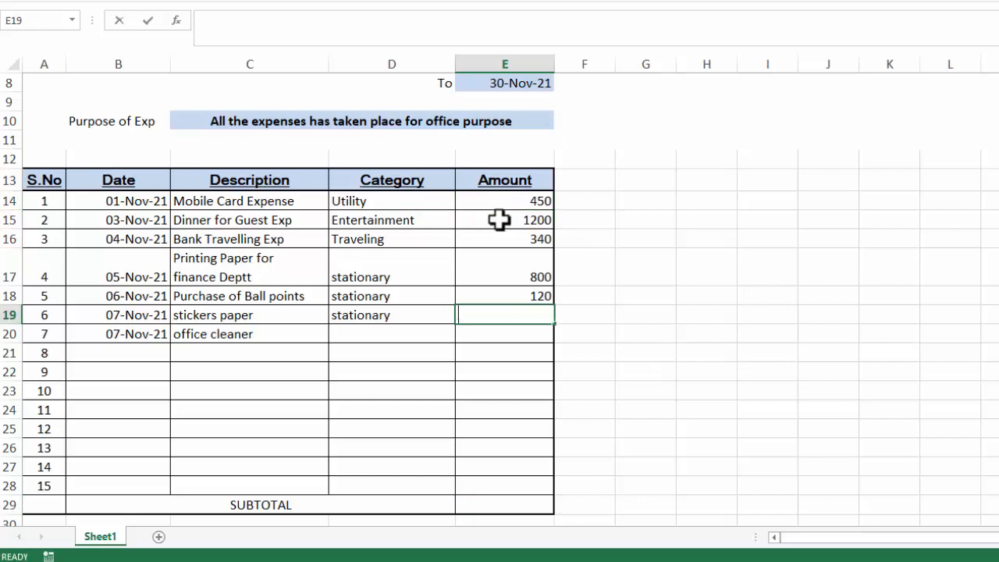
{"action": "key", "text": "Return"}
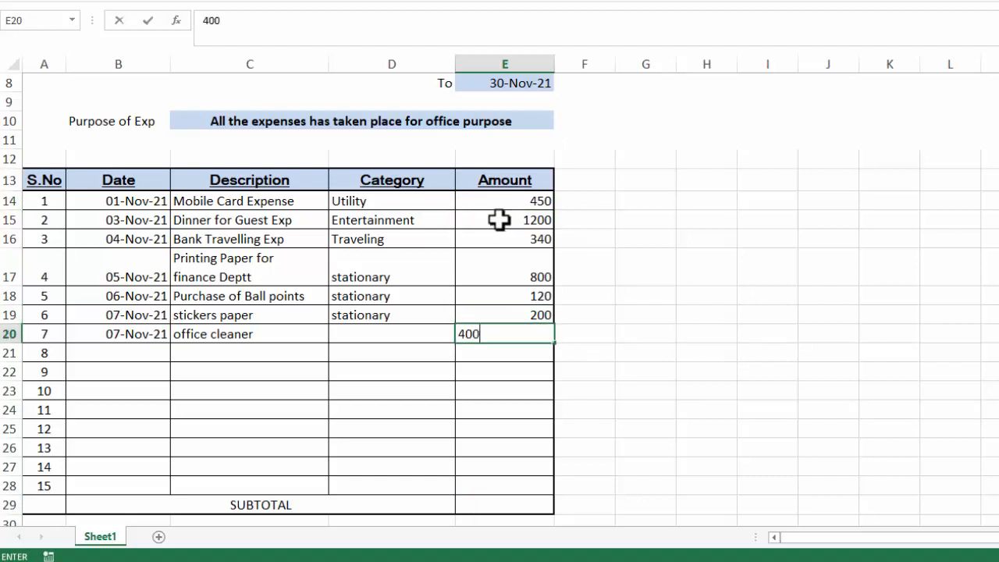
{"action": "key", "text": "Return"}
Sum the expense amounts in the subtotal cell E29 with =SUM(E14:E28)
{"action": "left_click", "coordinate": [490, 502]}
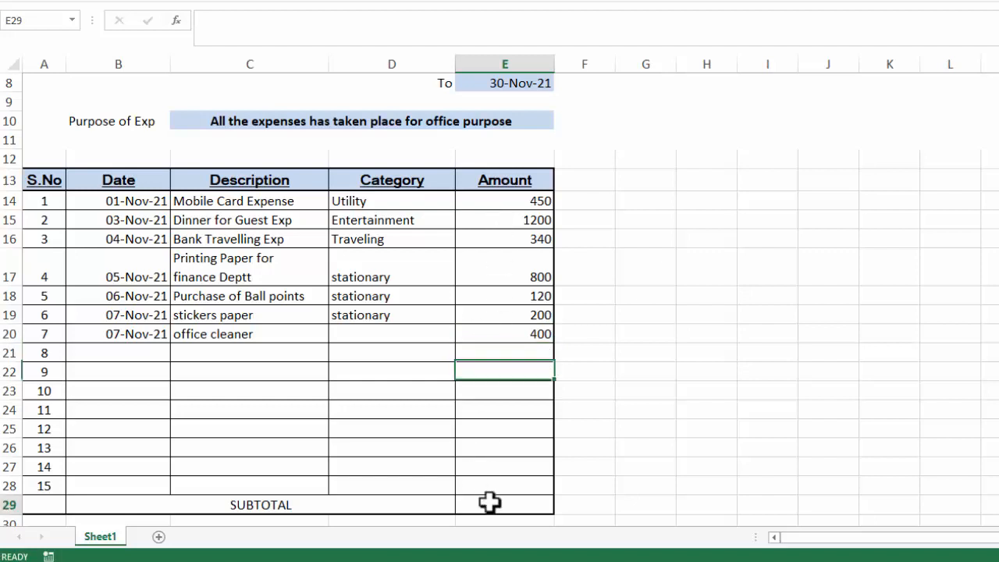
{"action": "key", "text": "alt+equal"}
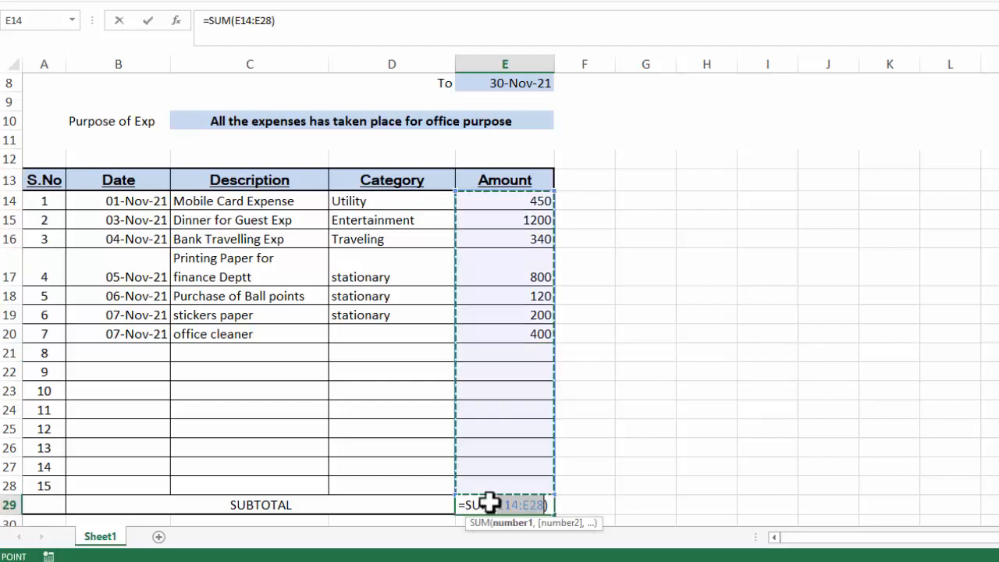
{"action": "key", "text": "Return"}
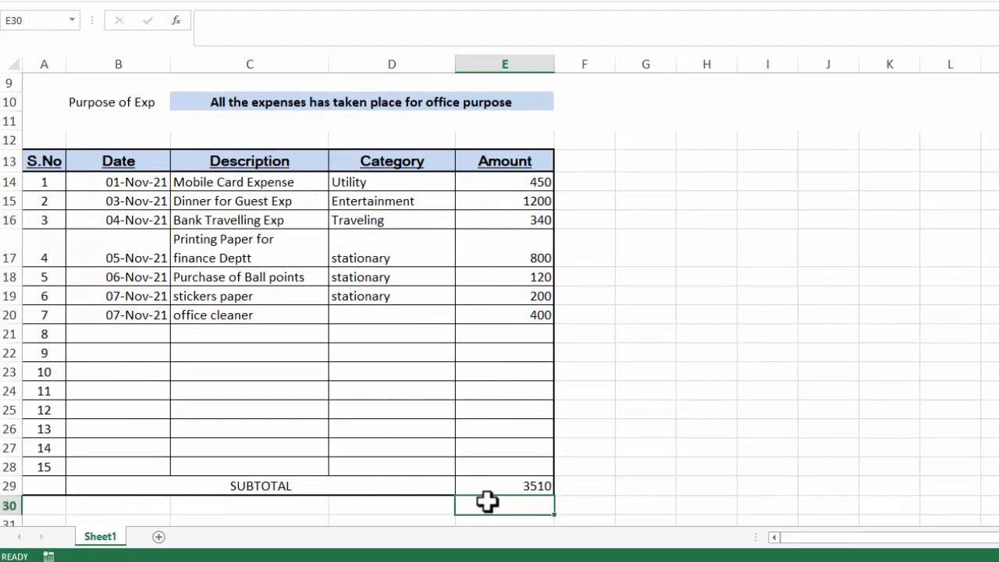
Merge and centre C30:D30 with the label ADVANCE CASH and enter 3000 as its amount in E30
{"action": "left_click", "coordinate": [263, 506]}
{"action": "left_click_drag", "start_coordinate": [262, 506], "coordinate": [414, 504]}
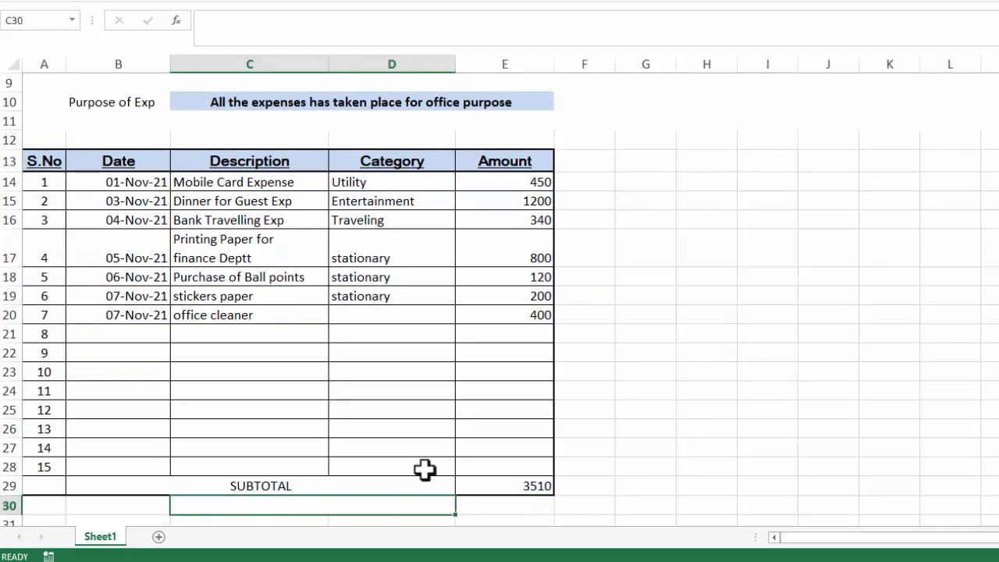
{"action": "type", "text": "ADVANCE CASH"}
{"action": "key", "text": "Tab"}
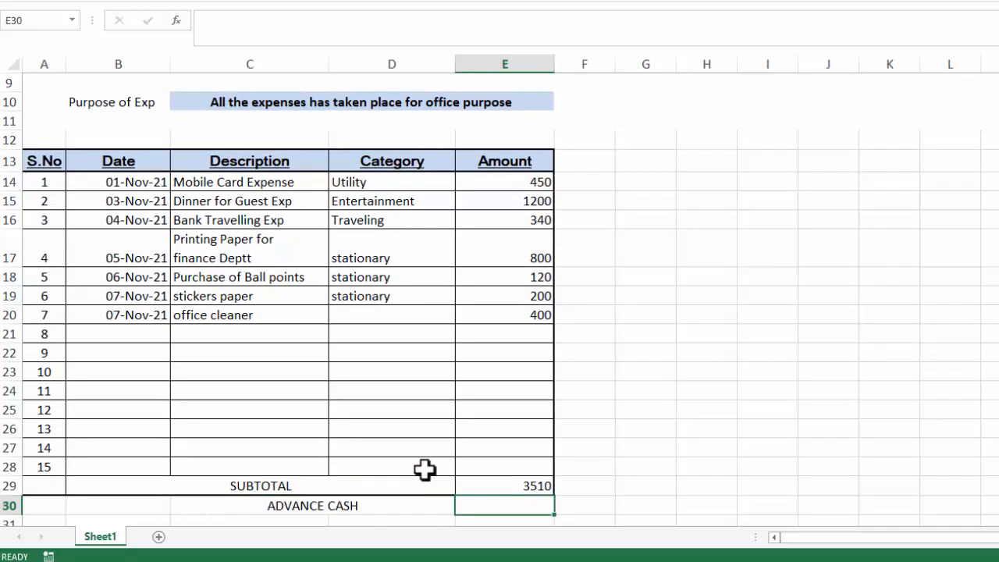
{"action": "type", "text": "3000"}
{"action": "key", "text": "Return"}
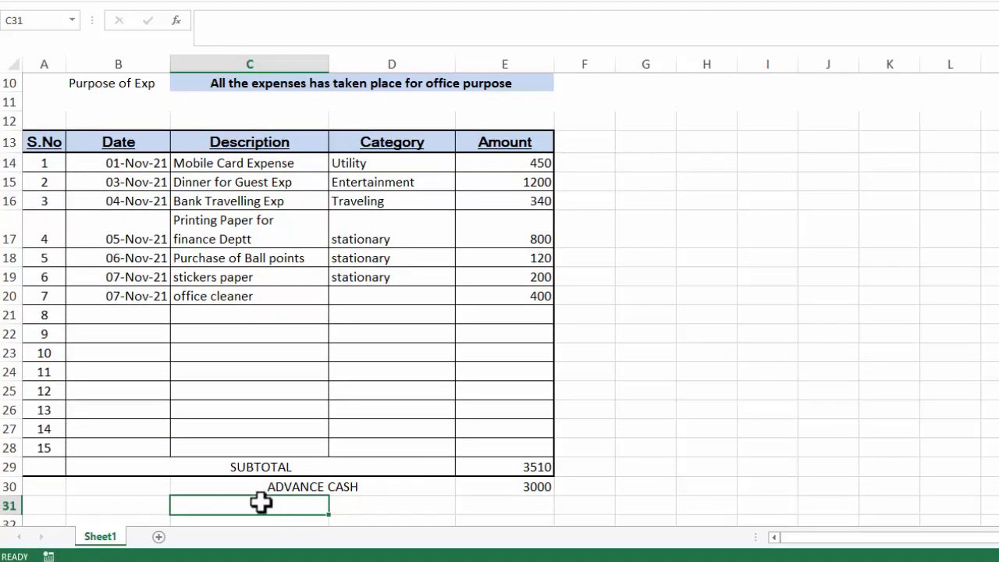
Merge and centre C31:D31 below the advance cash row and label it REIMBURSEMENT in capitals
{"action": "left_click_drag", "start_coordinate": [262, 506], "coordinate": [362, 502]}
{"action": "left_click_drag", "start_coordinate": [361, 502], "coordinate": [364, 503]}
{"action": "key", "text": "alt+h"}
{"action": "type", "text": "m"}
{"action": "type", "text": "c"}
{"action": "type", "text": "Re"}
{"action": "type", "text": "im"}
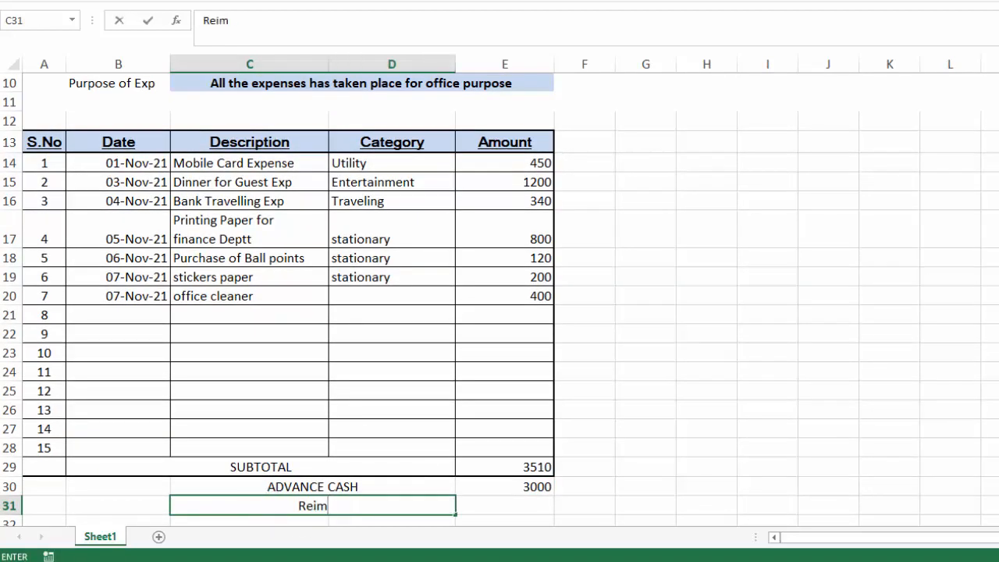
{"action": "type", "text": "bursement"}
{"action": "key", "text": "Escape"}
{"action": "type", "text": "REIMBURSE"}
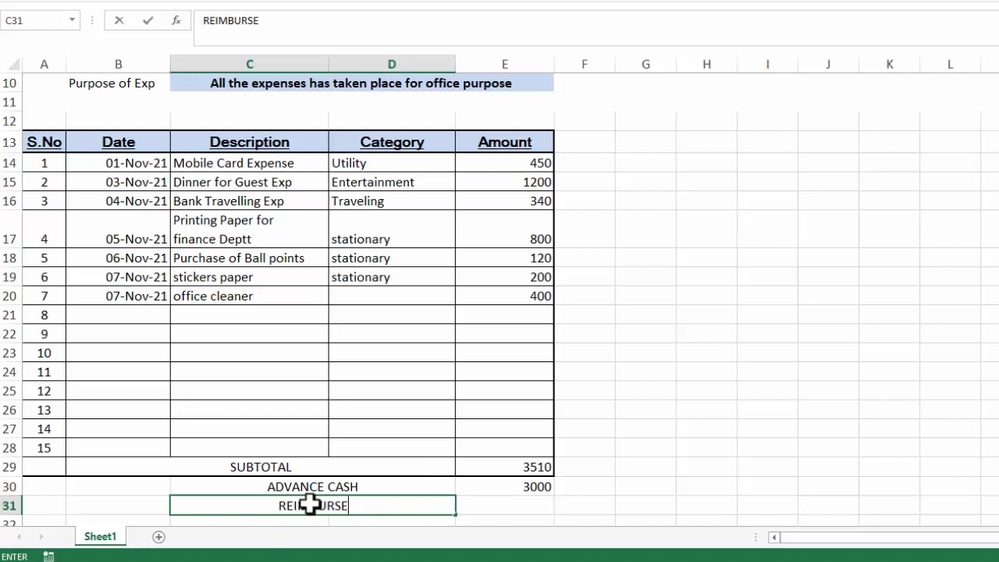
{"action": "type", "text": "MENT"}
{"action": "key", "text": "Tab"}
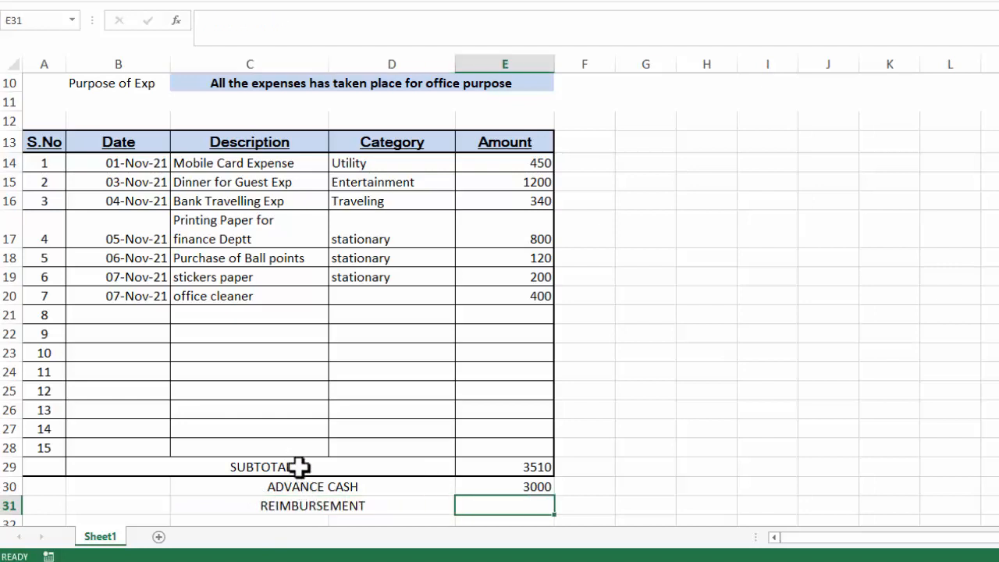
Merge the ADVANCE CASH and REIMBURSEMENT labels across columns B to D and right-align all three summary labels
{"action": "left_click", "coordinate": [298, 486]}
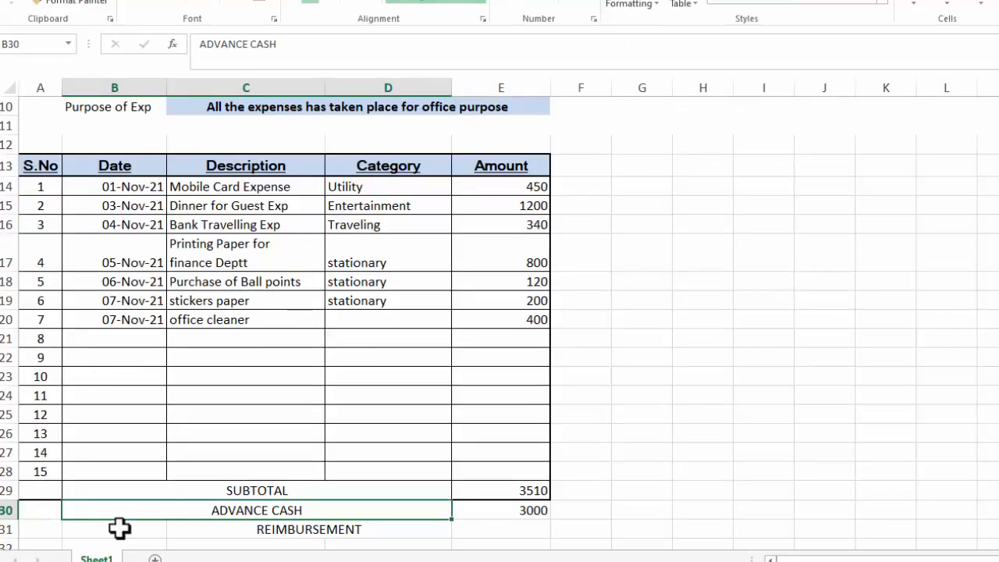
{"action": "left_click_drag", "start_coordinate": [121, 561], "coordinate": [309, 561]}
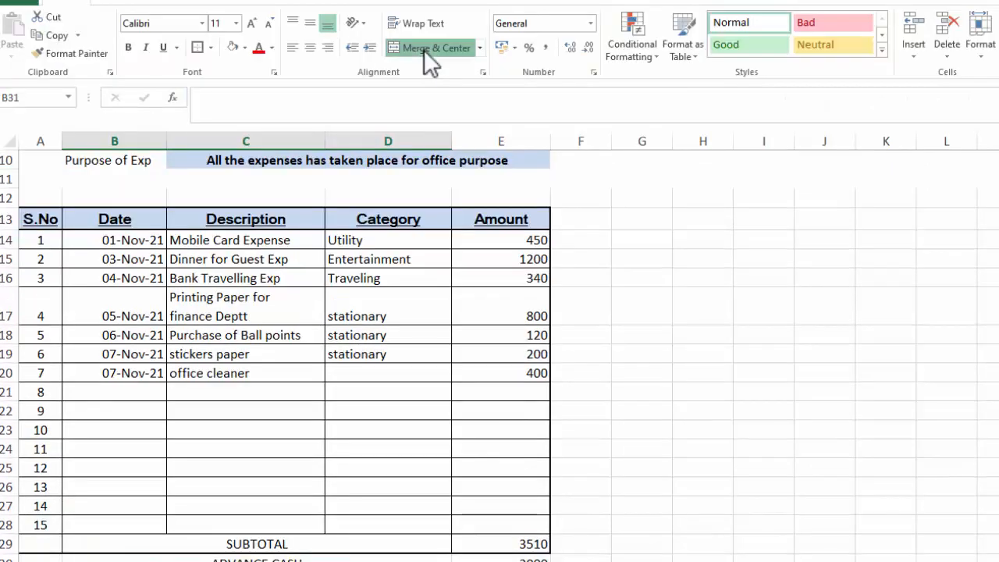
{"action": "left_click", "coordinate": [425, 49]}
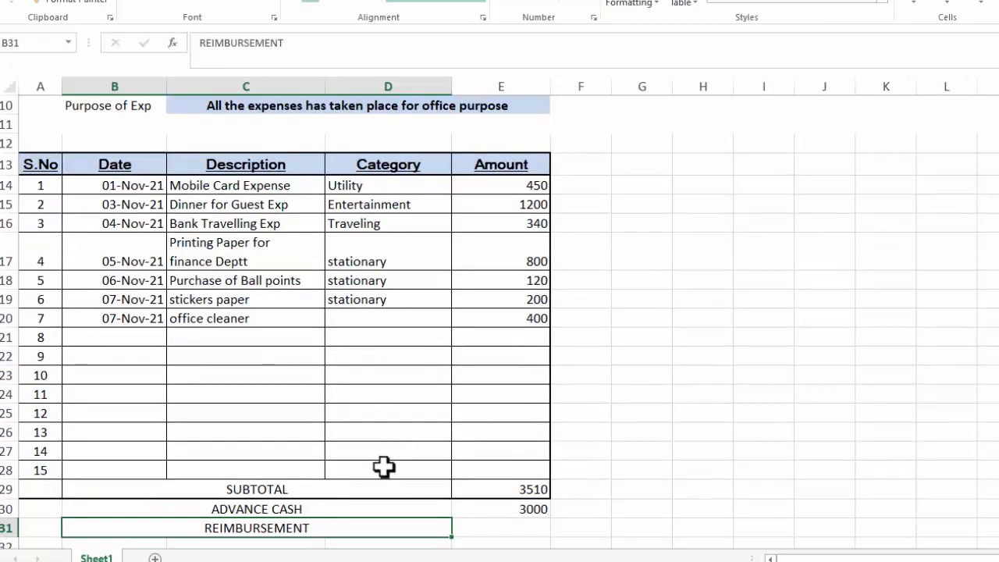
{"action": "left_click_drag", "start_coordinate": [380, 535], "coordinate": [378, 560]}
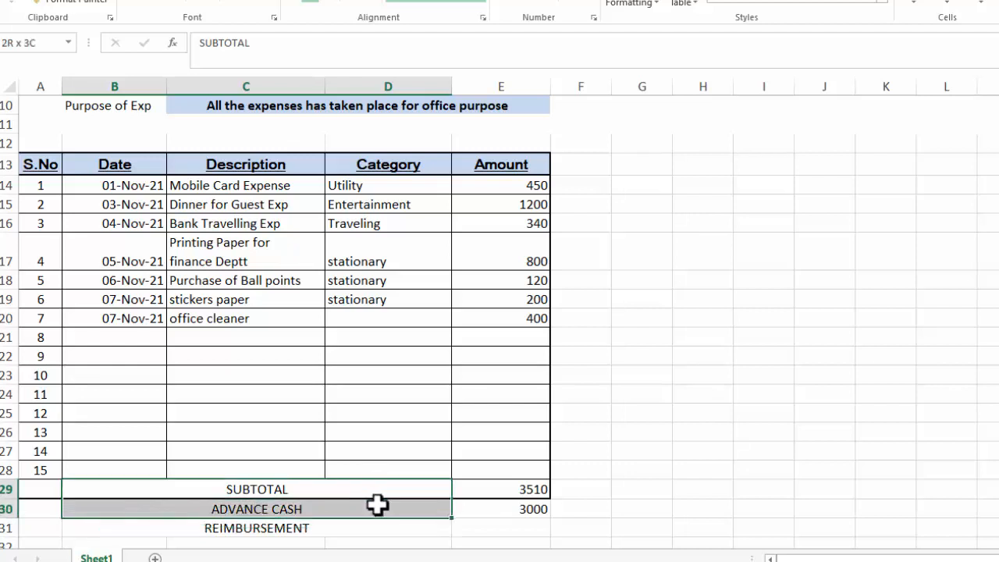
{"action": "left_click_drag", "start_coordinate": [378, 505], "coordinate": [379, 521]}
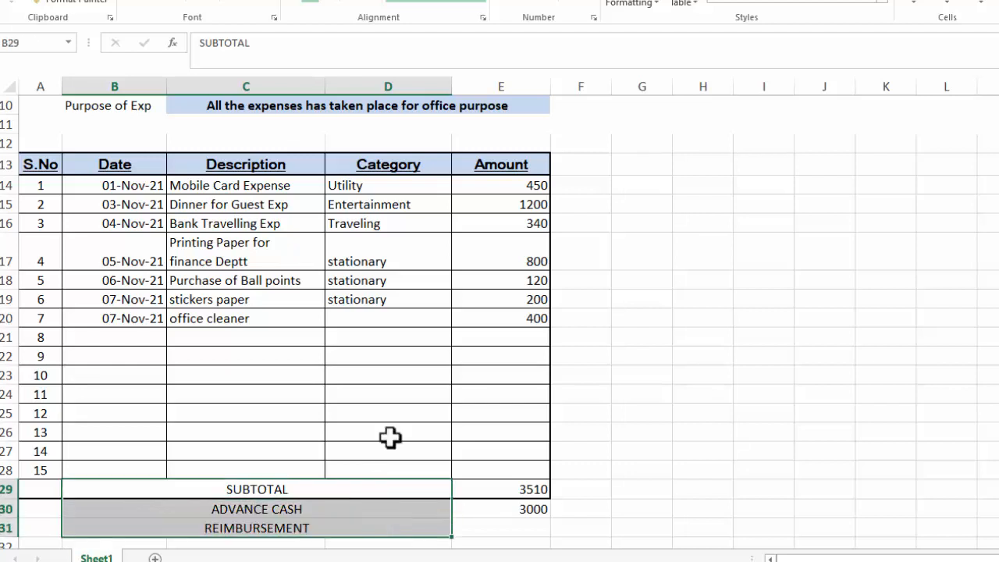
{"action": "left_click", "coordinate": [335, 2]}
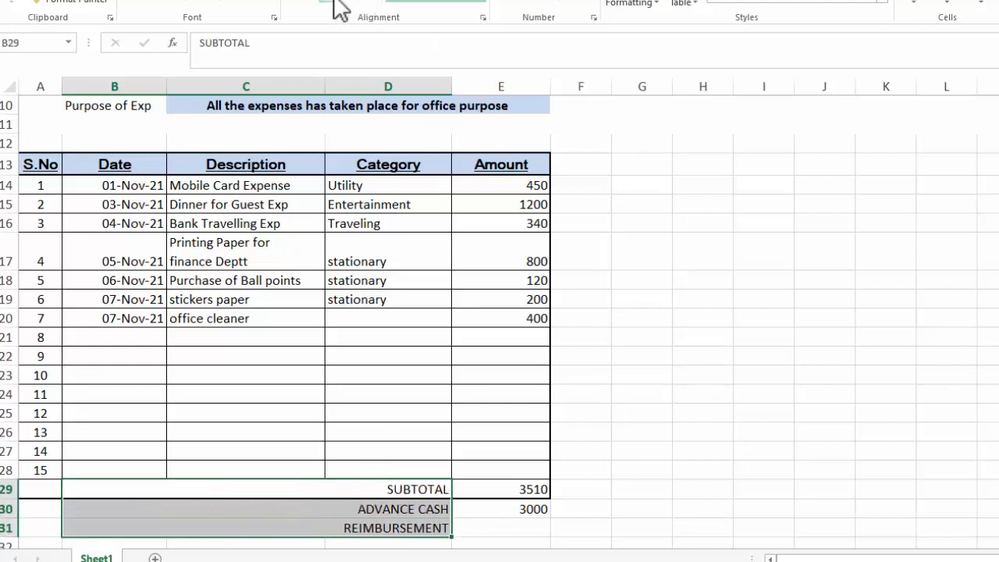
Calculate the reimbursement in E31 by subtracting the advance cash from the subtotal with =E29-E30
{"action": "left_click", "coordinate": [479, 527]}
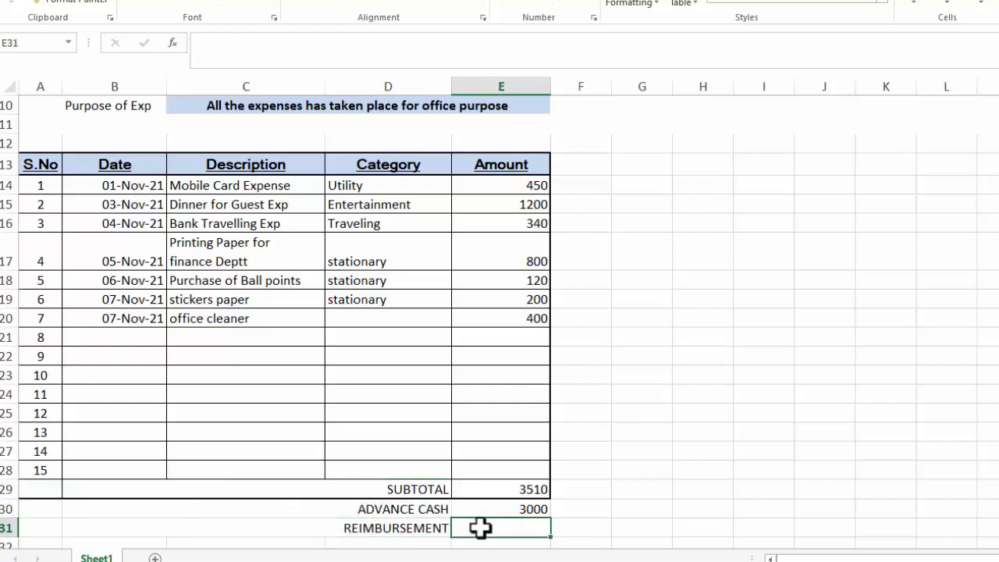
{"action": "type", "text": "="}
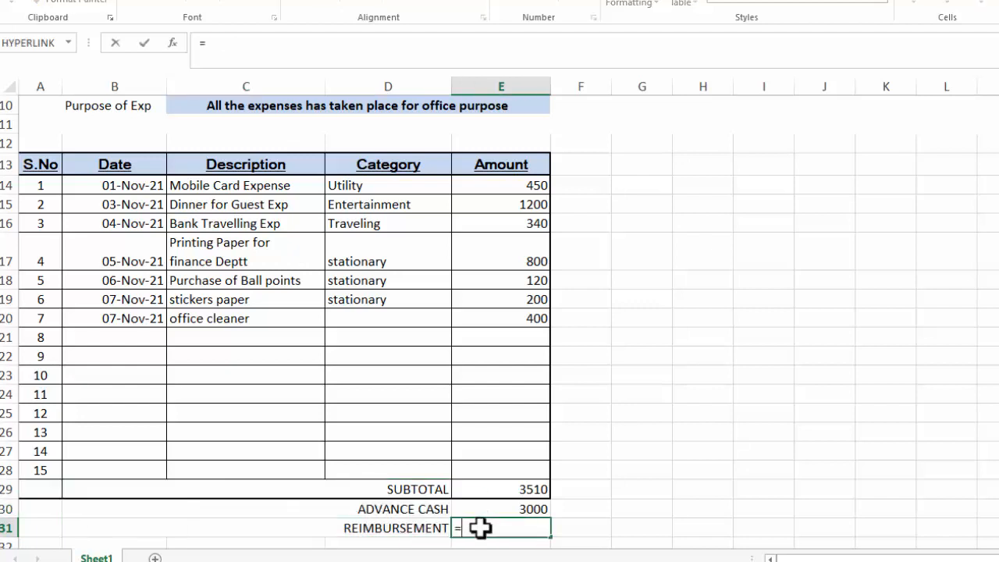
{"action": "left_click", "coordinate": [522, 490]}
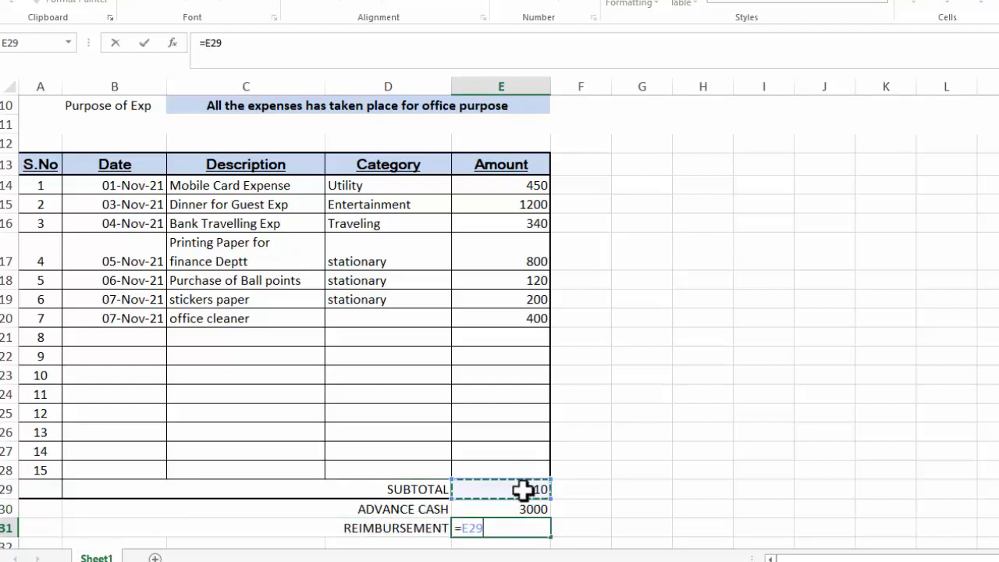
{"action": "type", "text": "-"}
{"action": "left_click", "coordinate": [519, 508]}
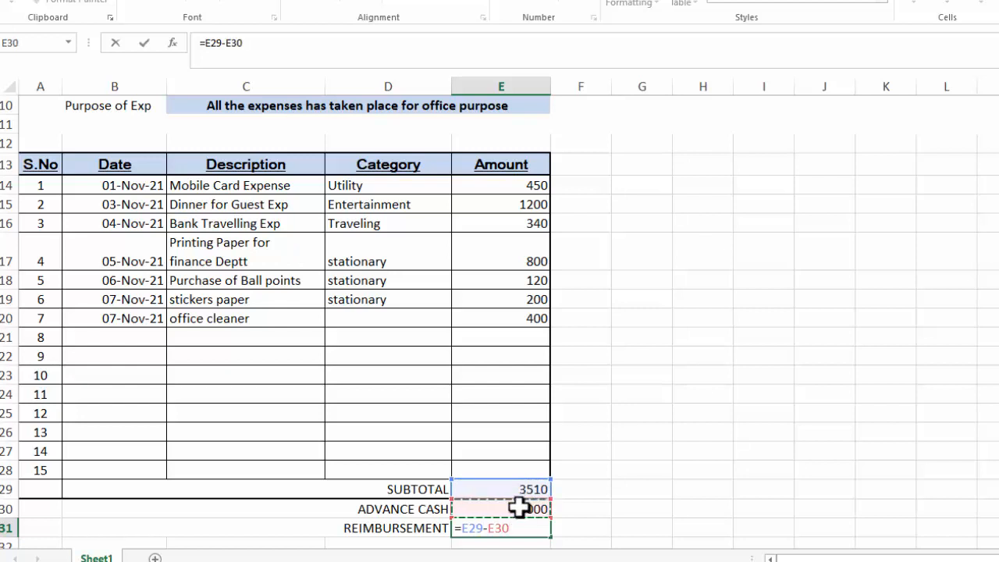
{"action": "key", "text": "Return"}
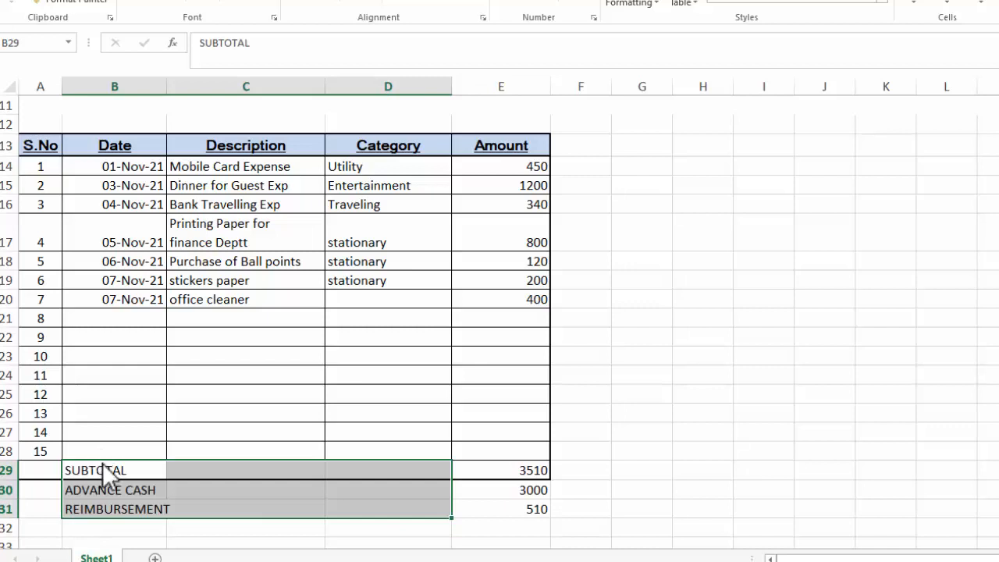
Unmerge the three summary labels and move them from B29:B31 to D29:D31
{"action": "left_click_drag", "start_coordinate": [104, 473], "coordinate": [106, 508]}
{"action": "key", "text": "ctrl+c"}
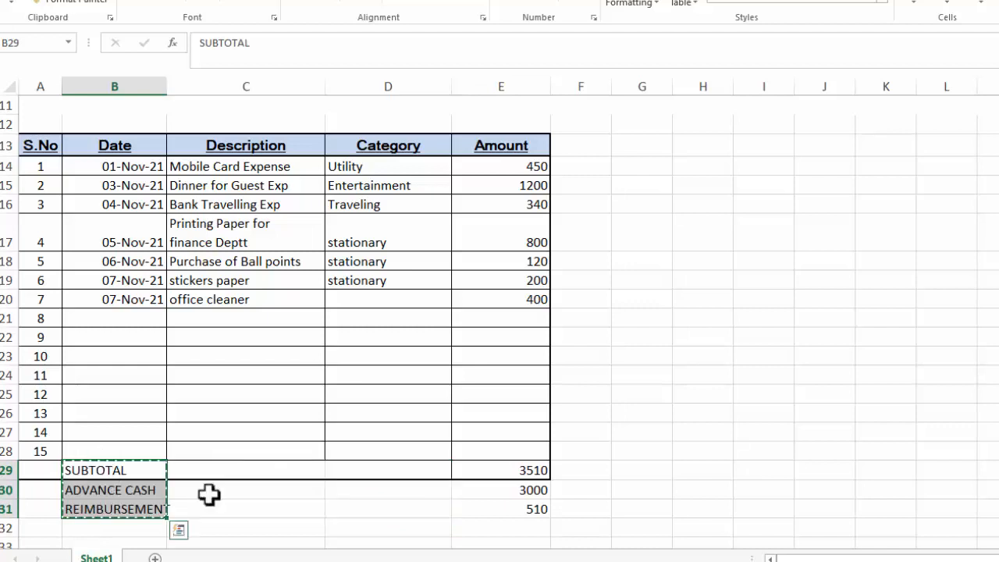
{"action": "left_click", "coordinate": [367, 477]}
{"action": "key", "text": "ctrl+v"}
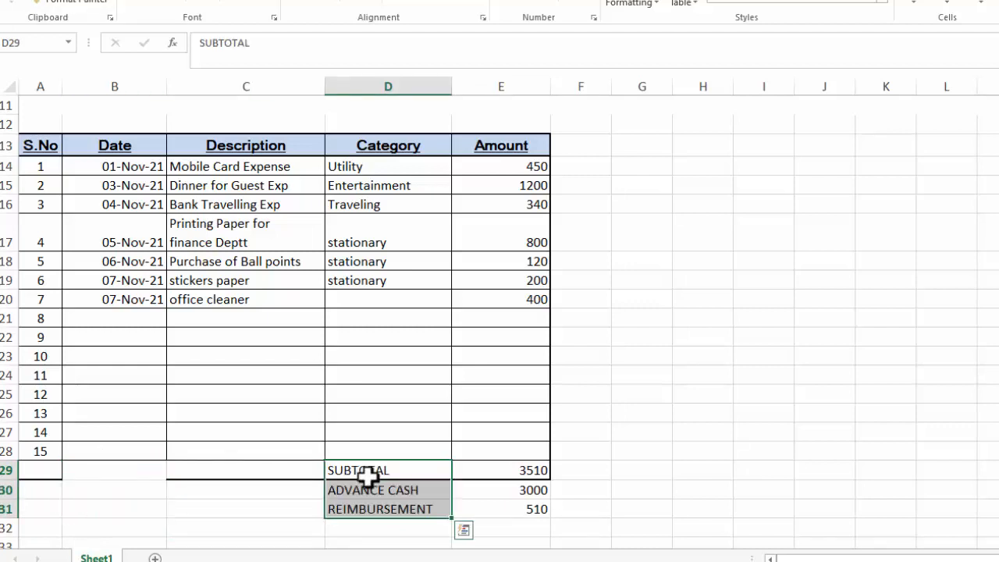
Apply thin borders to every cell of the summary block D29:E31 and the whole expense table
{"action": "left_click_drag", "start_coordinate": [367, 477], "coordinate": [511, 508]}
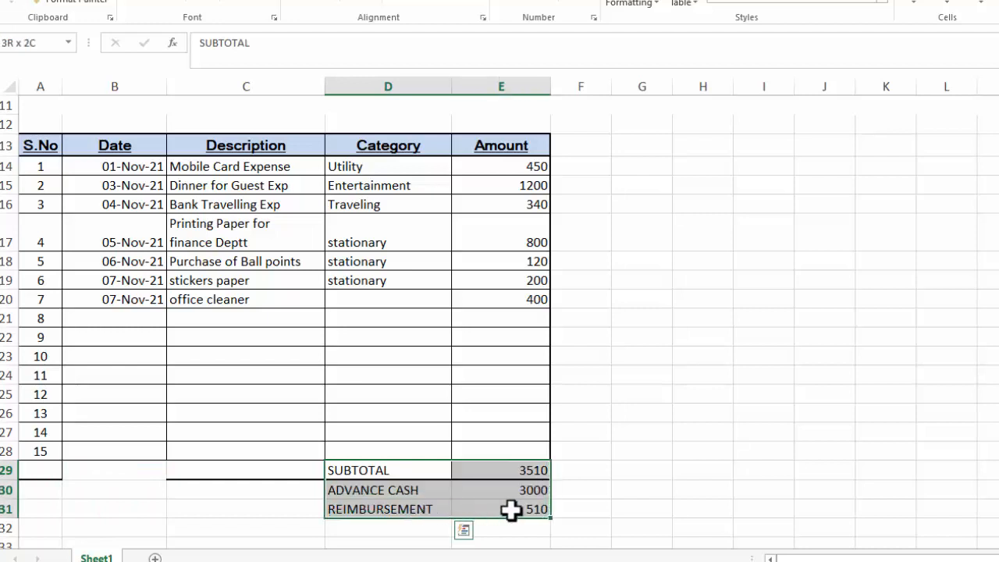
{"action": "left_click", "coordinate": [209, 4]}
{"action": "left_click", "coordinate": [226, 128]}
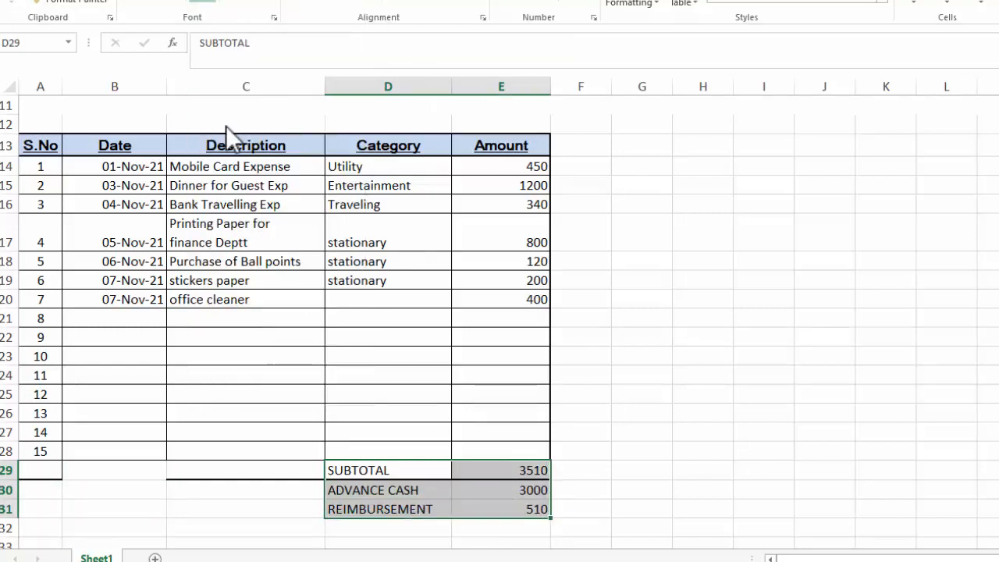
{"action": "key", "text": "ctrl+a"}
{"action": "left_click", "coordinate": [740, 311]}
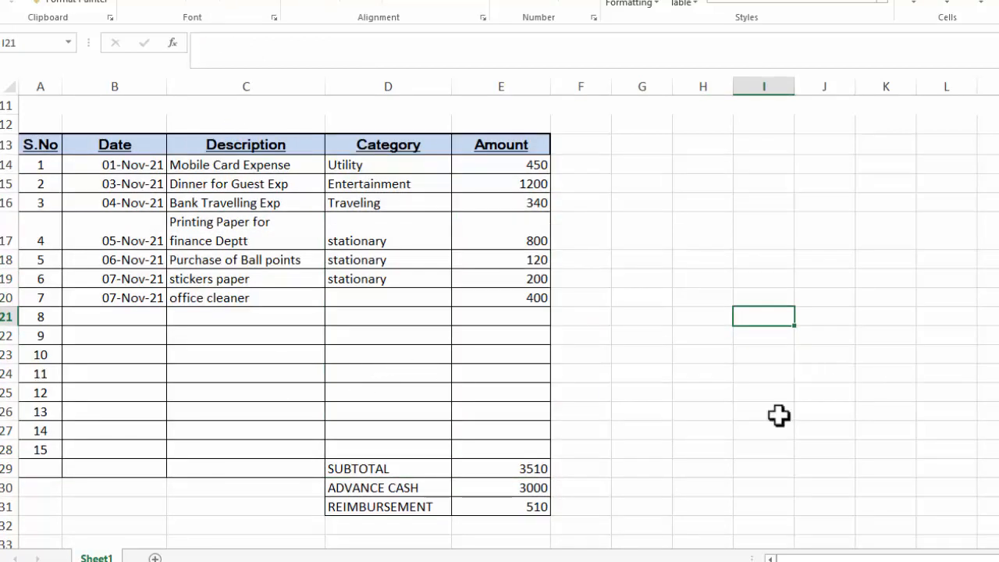
Fill the summary amounts E29:E31 with the header's light blue and make the labels in D29:D31 bold
{"action": "left_click_drag", "start_coordinate": [418, 472], "coordinate": [408, 508]}
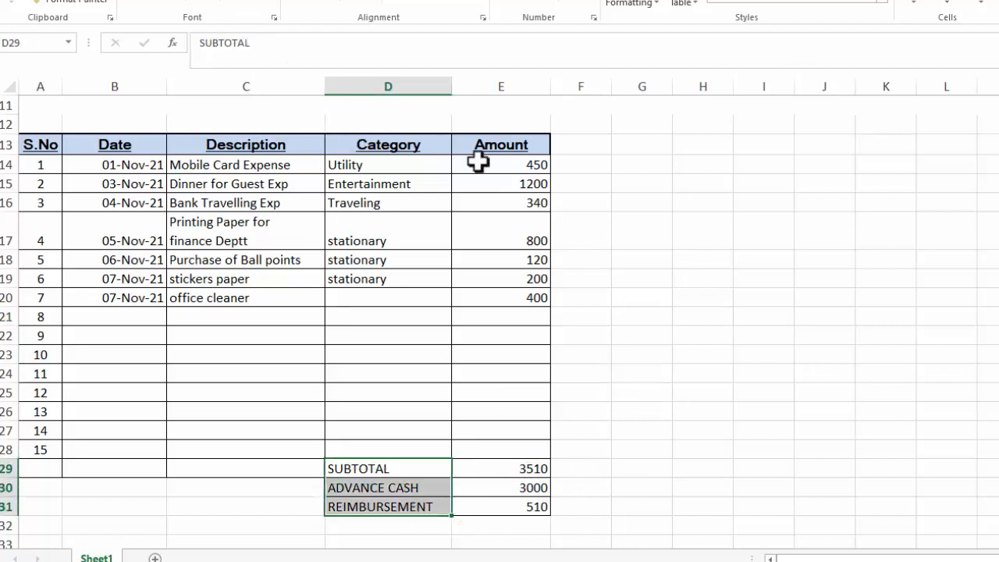
{"action": "key", "text": "Right"}
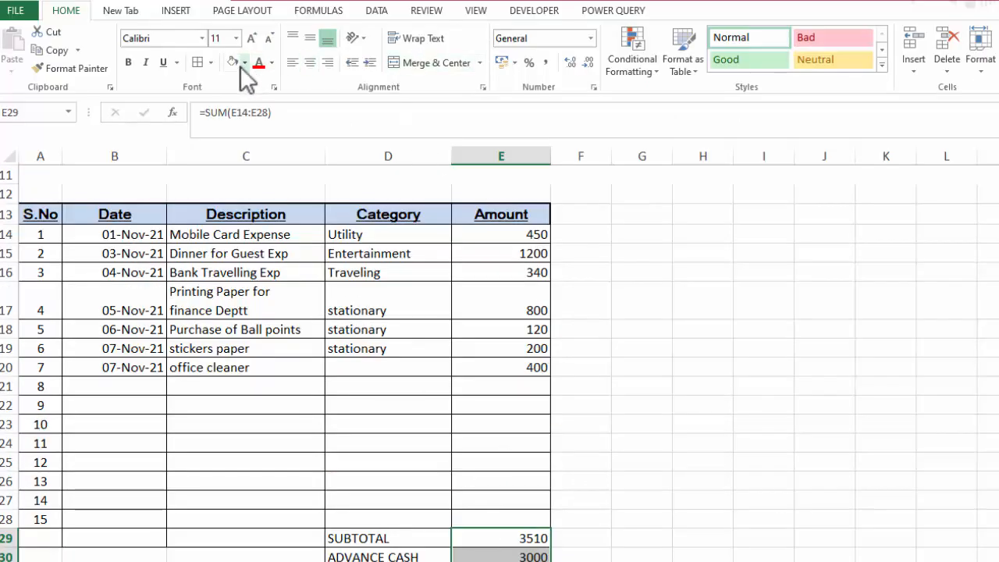
{"action": "left_click", "coordinate": [245, 63]}
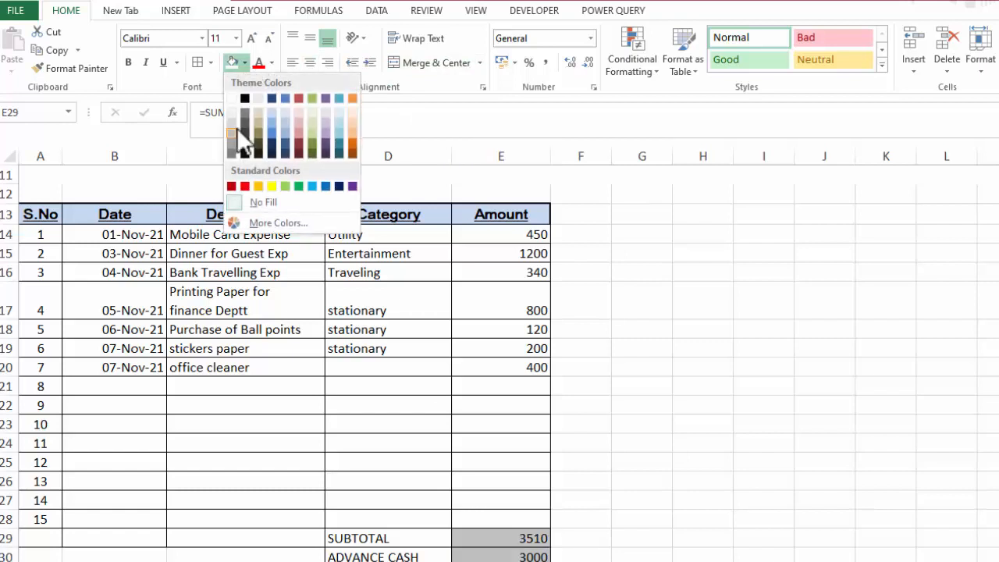
{"action": "left_click", "coordinate": [274, 111]}
{"action": "left_click", "coordinate": [744, 398]}
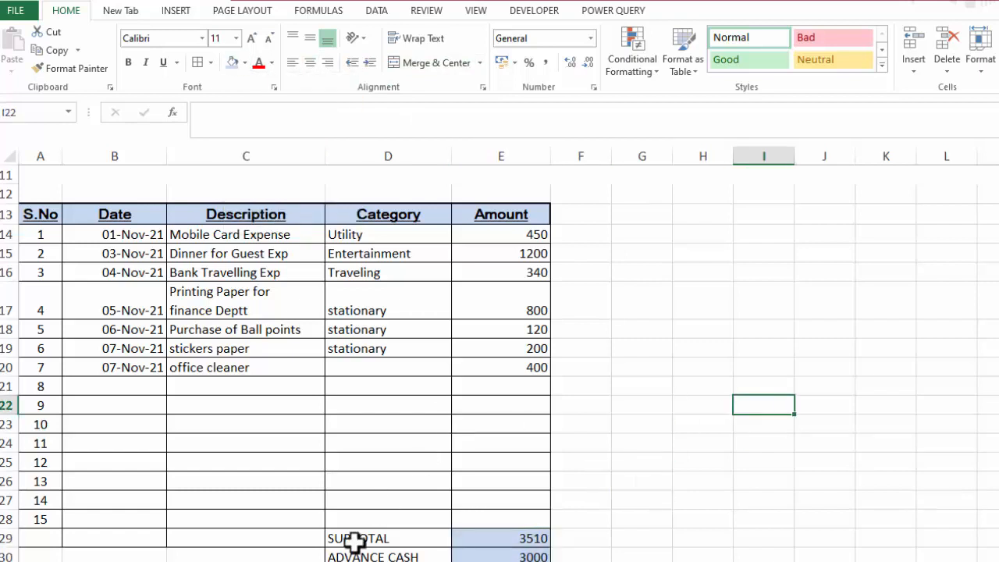
{"action": "left_click_drag", "start_coordinate": [352, 540], "coordinate": [359, 561]}
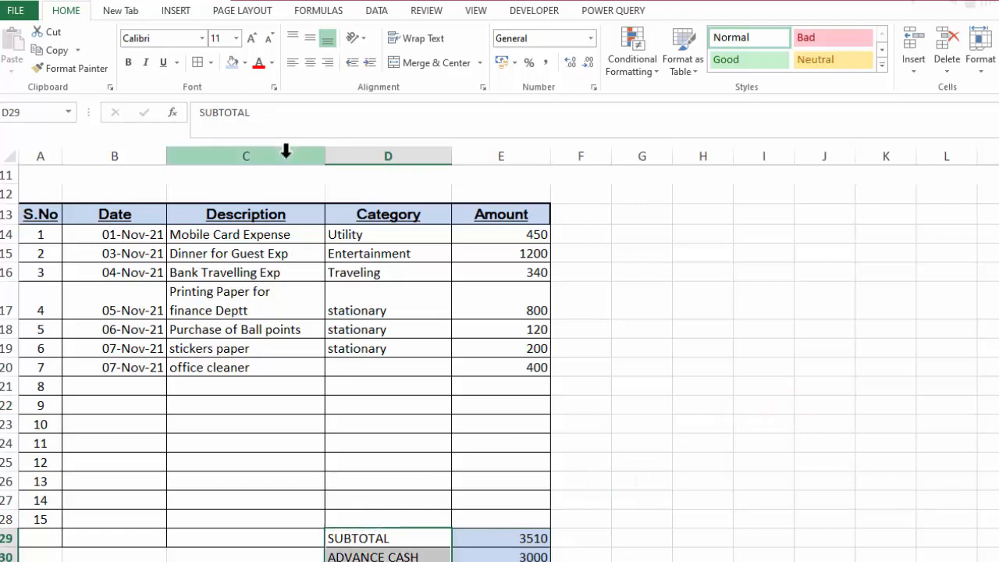
{"action": "left_click", "coordinate": [128, 63]}
Enter the sign-off labels Employee Signature in B34 and Date in D34 below the summary block
{"action": "scroll", "coordinate": [159, 488], "scroll_direction": "down", "scroll_amount": 3}
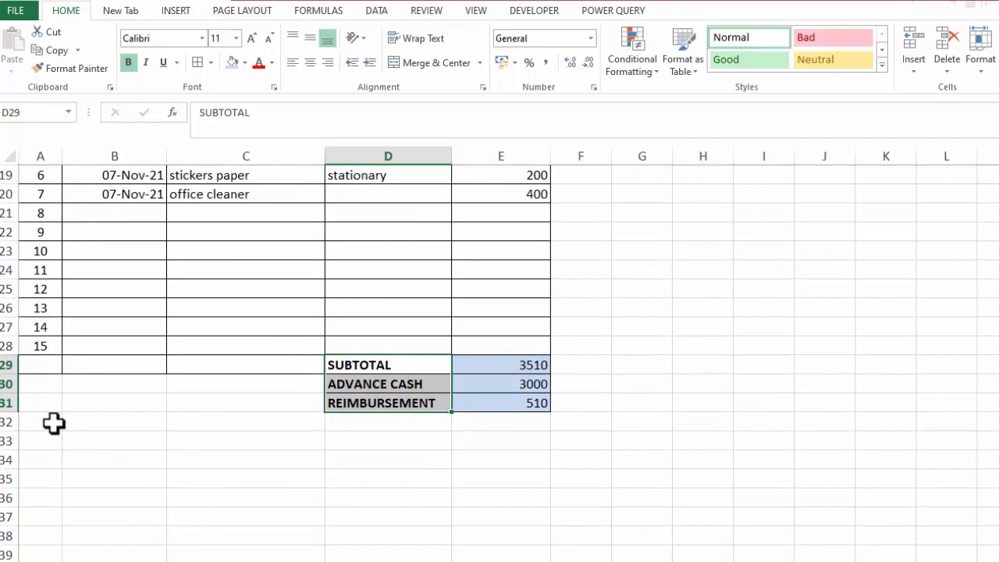
{"action": "left_click", "coordinate": [79, 460]}
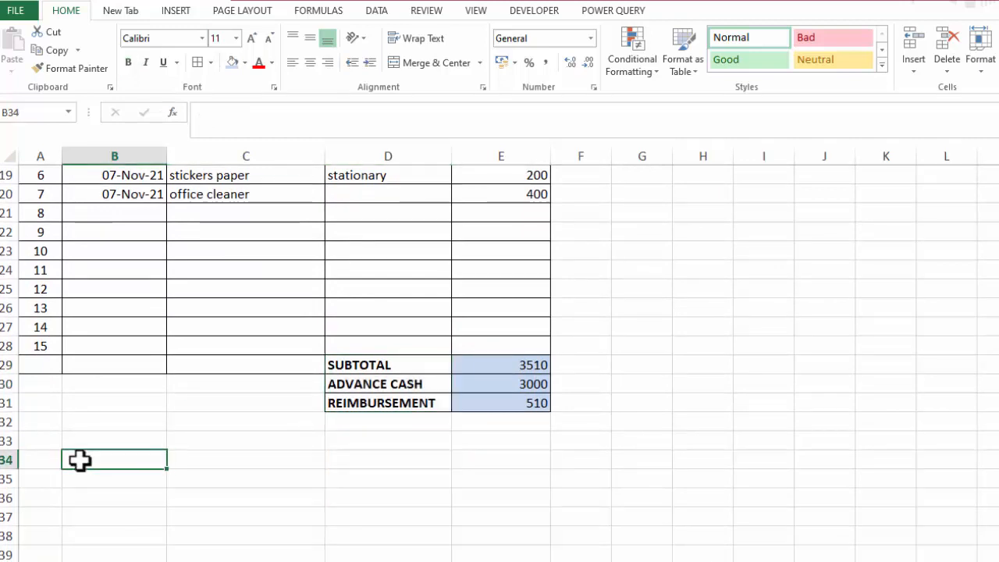
{"action": "type", "text": "Employee Sign"}
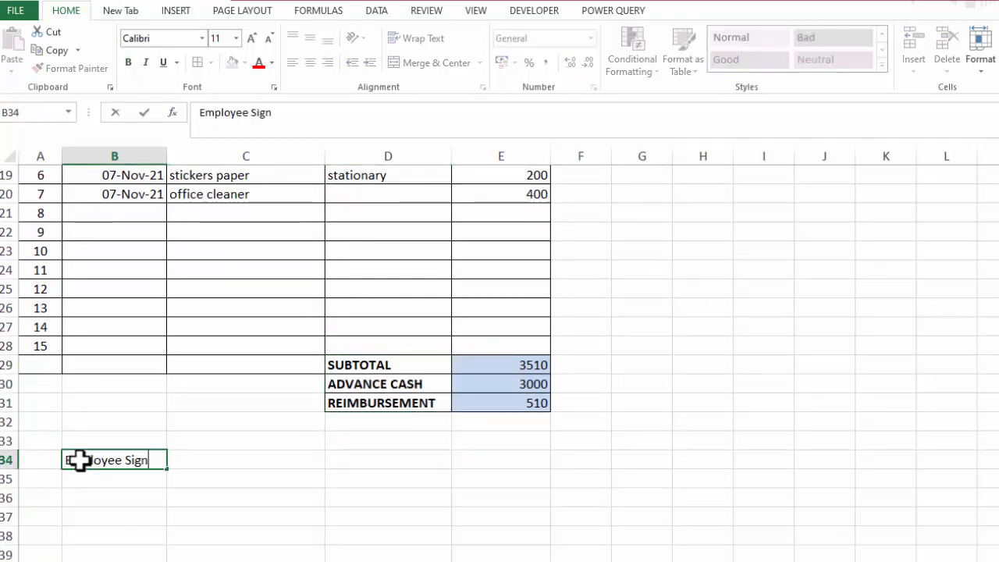
{"action": "type", "text": "ature"}
{"action": "left_click", "coordinate": [383, 462]}
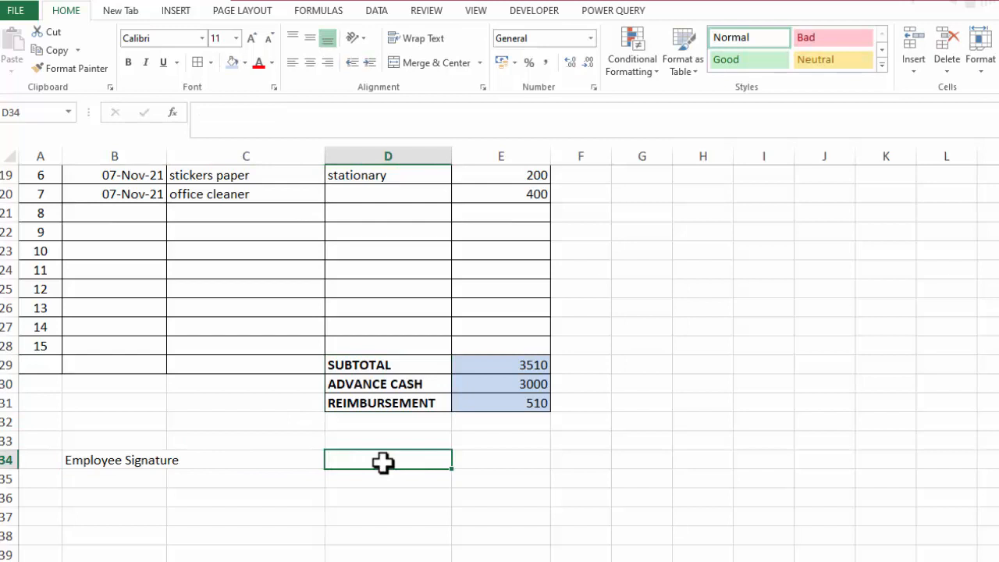
{"action": "type", "text": "Date"}
Add a bottom border across A33:E33 as the signature line above the Employee Signature and Date labels
{"action": "left_click_drag", "start_coordinate": [39, 441], "coordinate": [470, 442]}
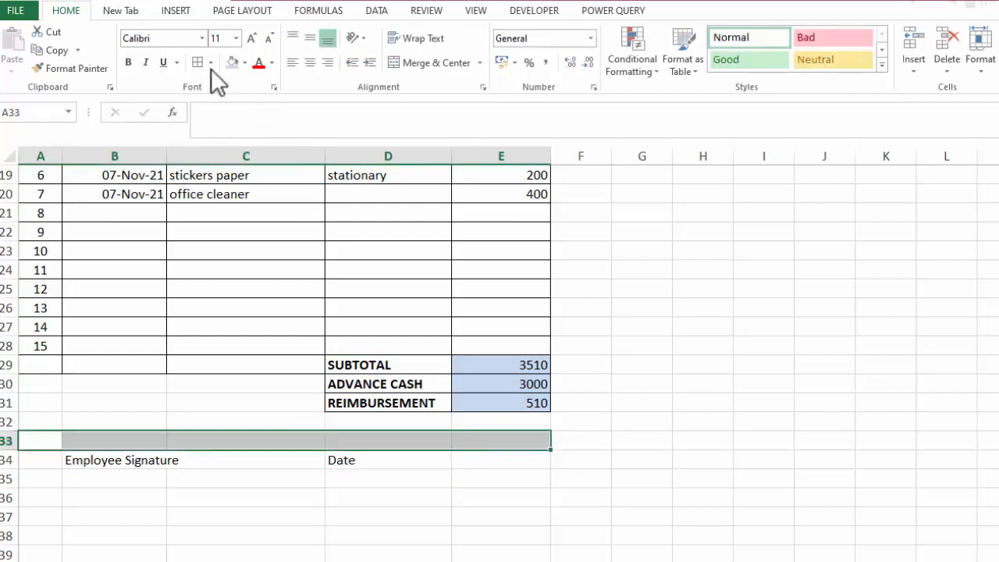
{"action": "left_click", "coordinate": [211, 63]}
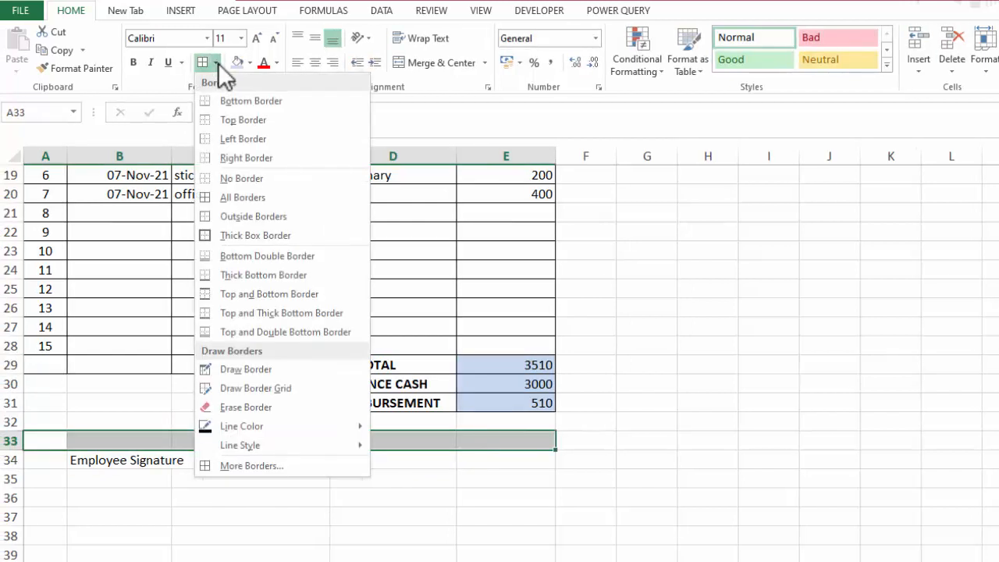
{"action": "left_click", "coordinate": [219, 103]}
{"action": "left_click", "coordinate": [741, 456]}
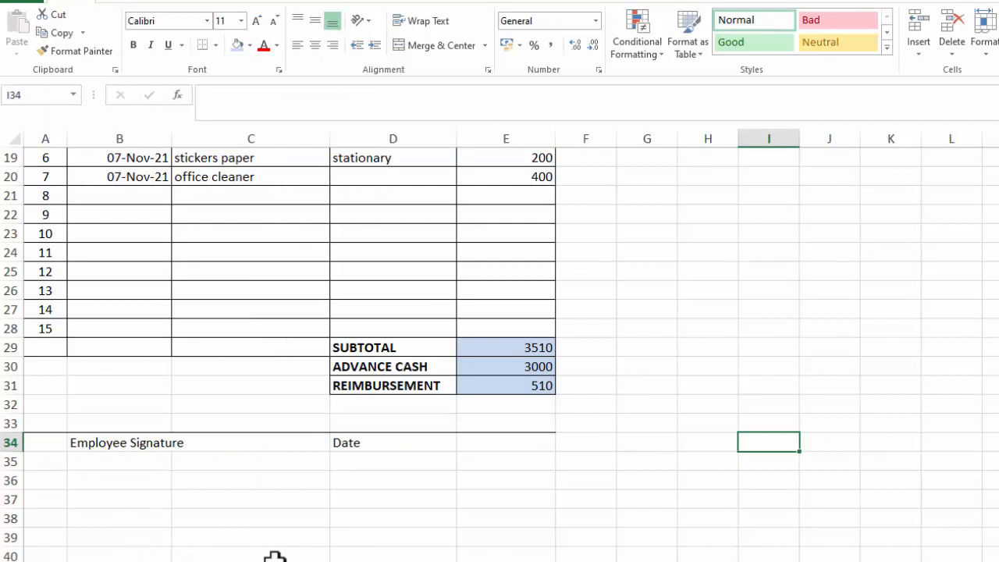
Enter the approval labels Approved By in B38 and Date in D38
{"action": "left_click", "coordinate": [92, 519]}
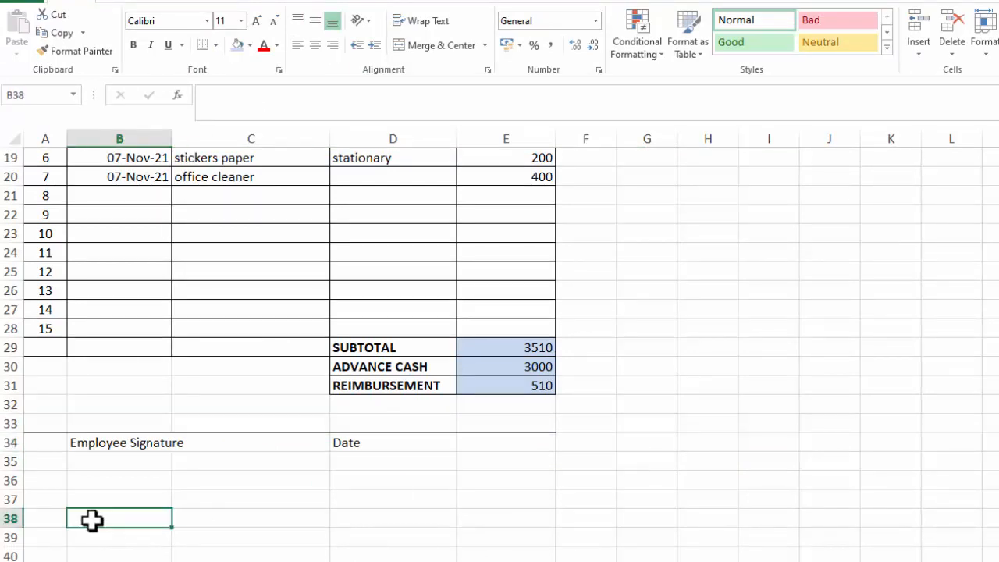
{"action": "type", "text": "Approved By"}
{"action": "key", "text": "Tab"}
{"action": "left_click", "coordinate": [366, 525]}
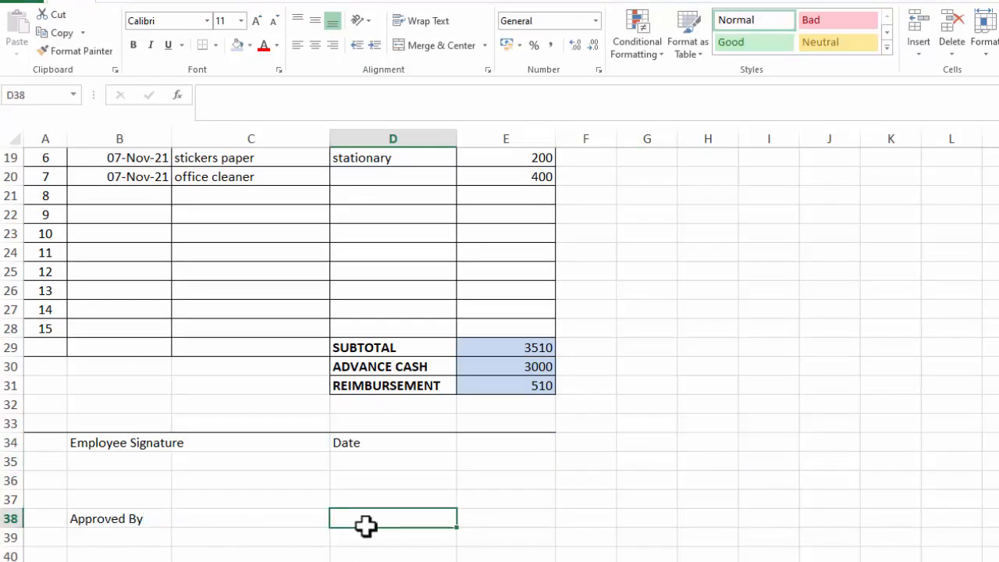
{"action": "type", "text": "Date"}
{"action": "key", "text": "Tab"}
Add a bottom border across A37:E37 as the signature line above the Approved By label
{"action": "left_click_drag", "start_coordinate": [53, 494], "coordinate": [516, 500]}
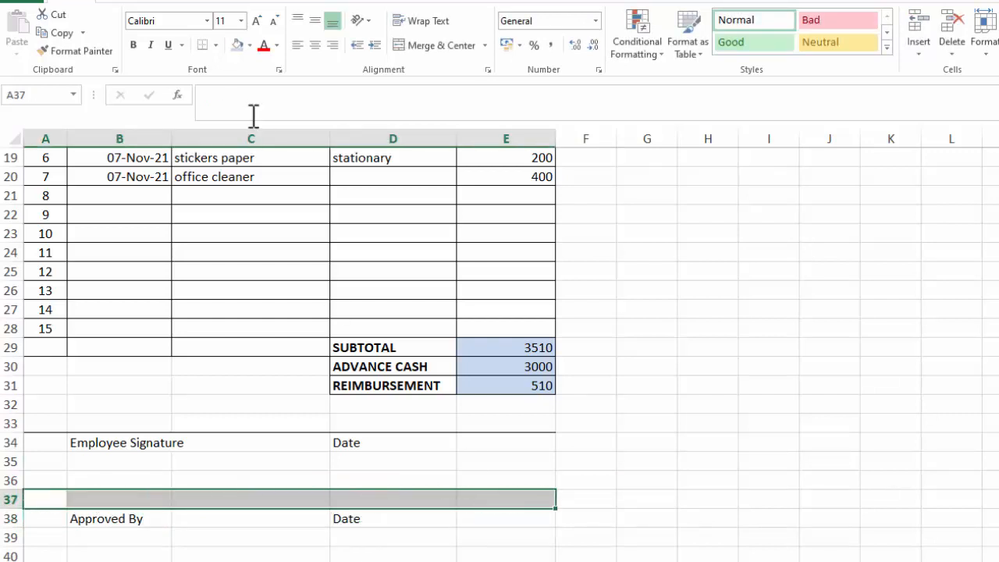
{"action": "left_click", "coordinate": [214, 44]}
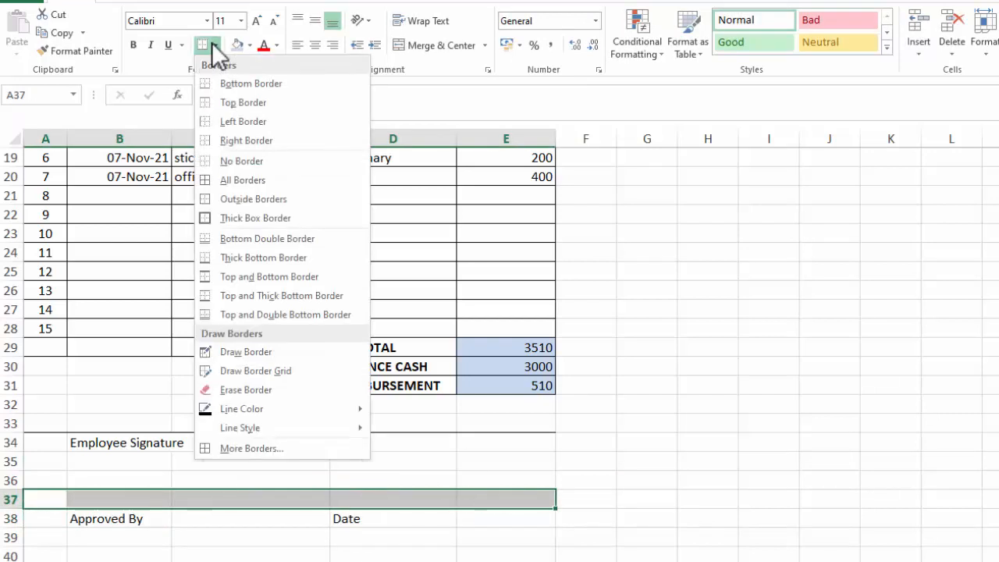
{"action": "left_click", "coordinate": [219, 85]}
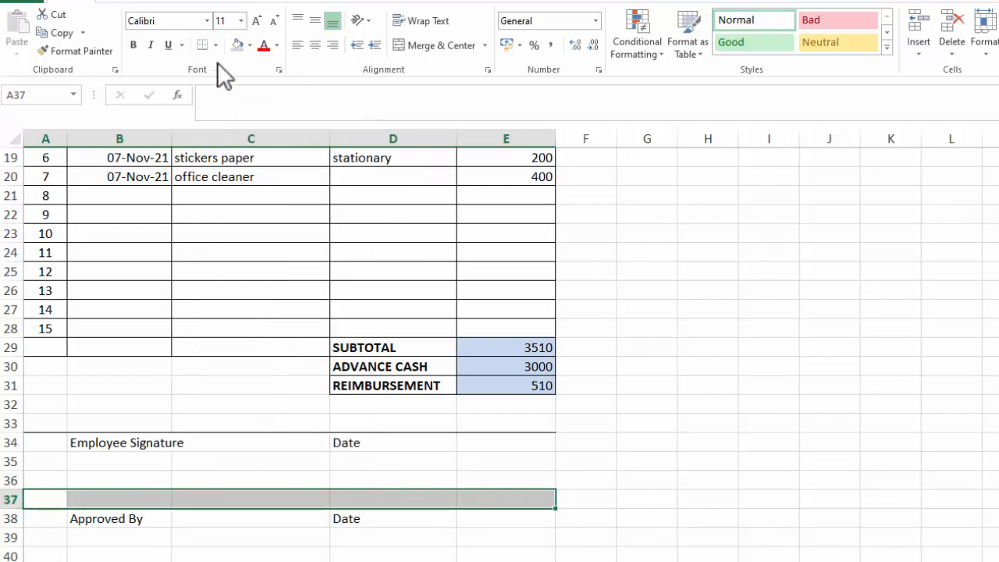
{"action": "left_click", "coordinate": [215, 51]}
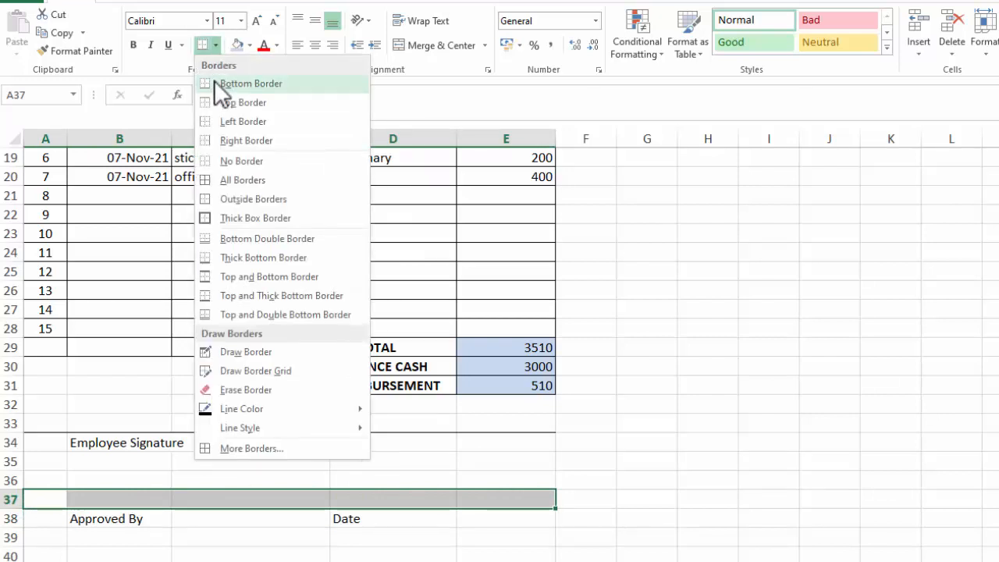
{"action": "left_click", "coordinate": [214, 83]}
{"action": "left_click", "coordinate": [820, 390]}
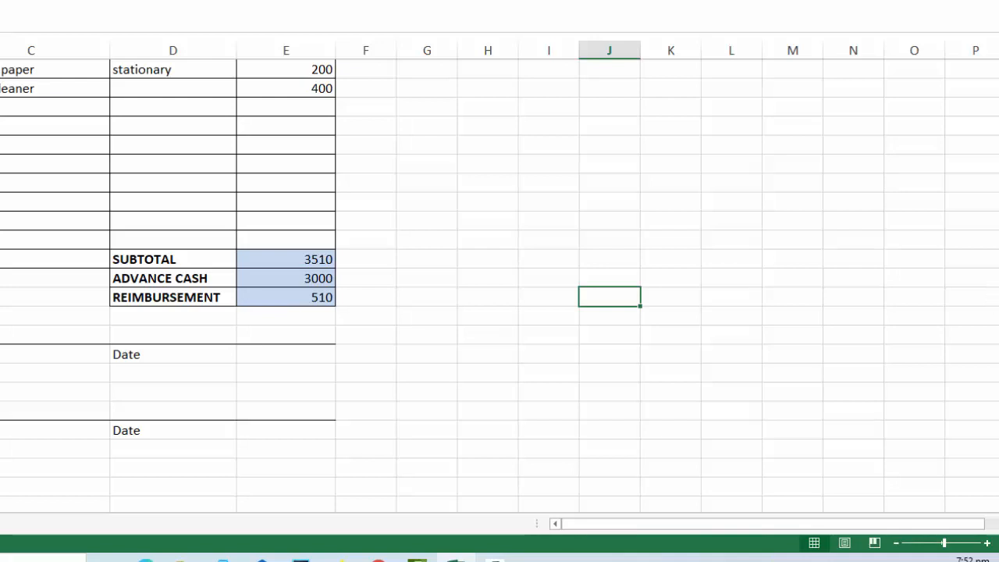
Switch the sheet to Page Layout view and check how the whole report fits on the page
{"action": "scroll", "coordinate": [196, 94], "scroll_direction": "up", "scroll_amount": 7}
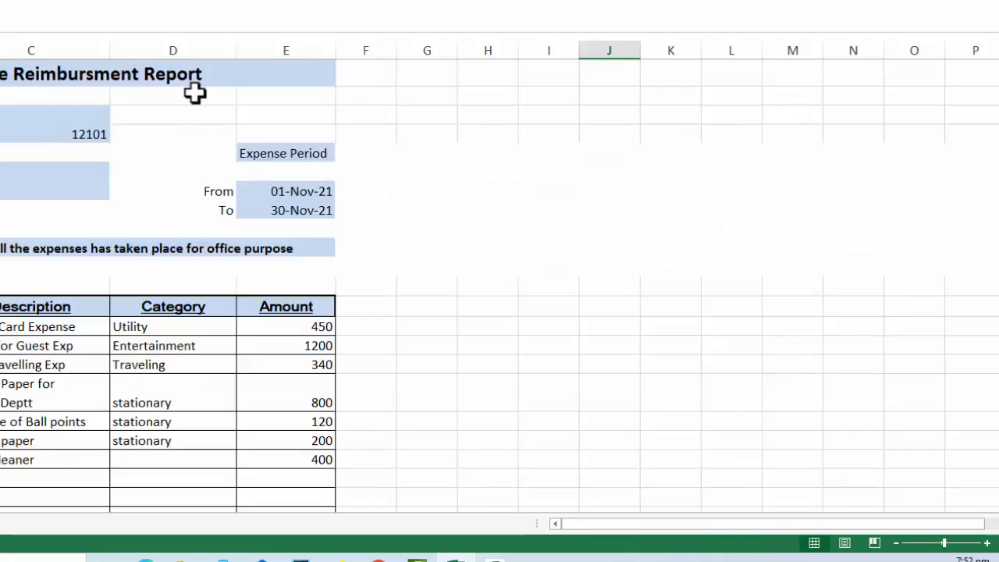
{"action": "left_click", "coordinate": [846, 543]}
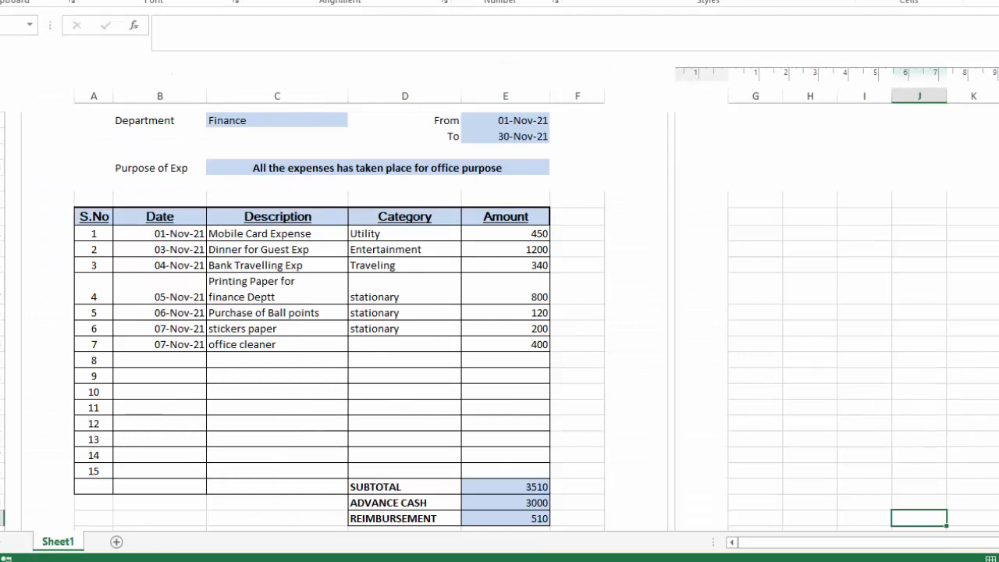
{"action": "scroll", "coordinate": [500, 320], "scroll_direction": "down", "scroll_amount": 2}
{"action": "scroll", "coordinate": [500, 320], "scroll_direction": "up", "scroll_amount": 2}
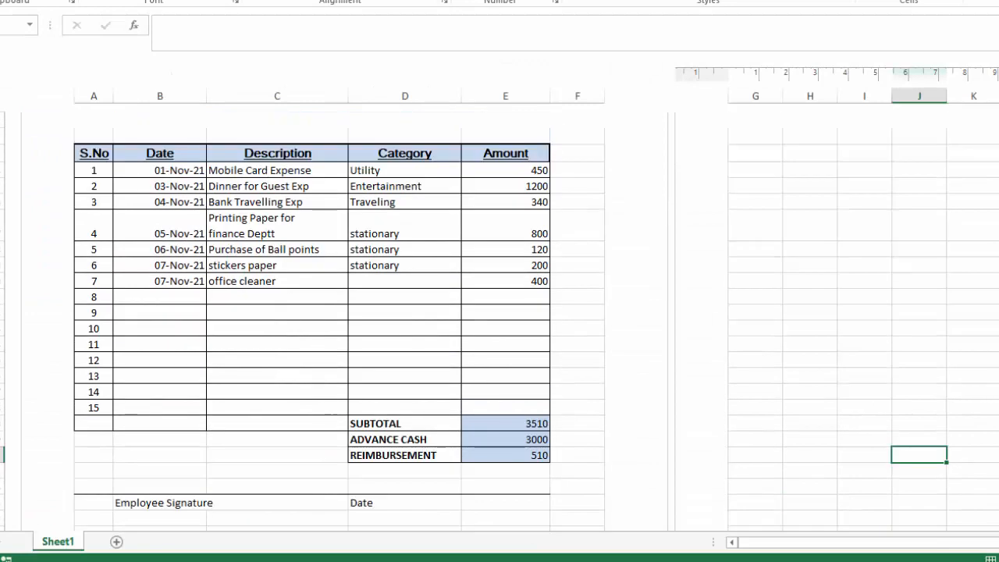
{"action": "scroll", "coordinate": [499, 320], "scroll_direction": "down", "scroll_amount": 1}
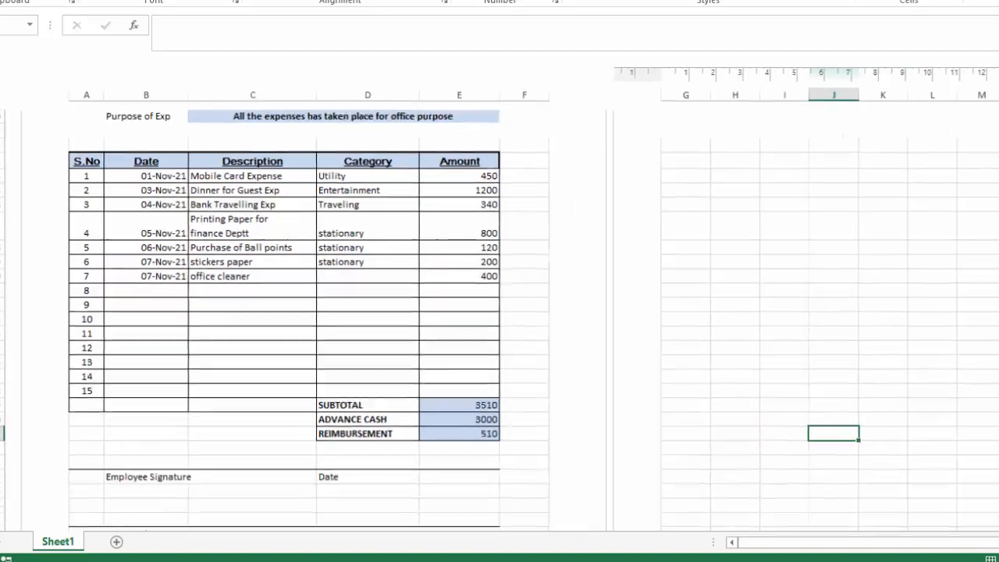
{"action": "scroll", "coordinate": [499, 320], "scroll_direction": "down", "scroll_amount": 1}
{"action": "scroll", "coordinate": [500, 320], "scroll_direction": "down", "scroll_amount": 2}
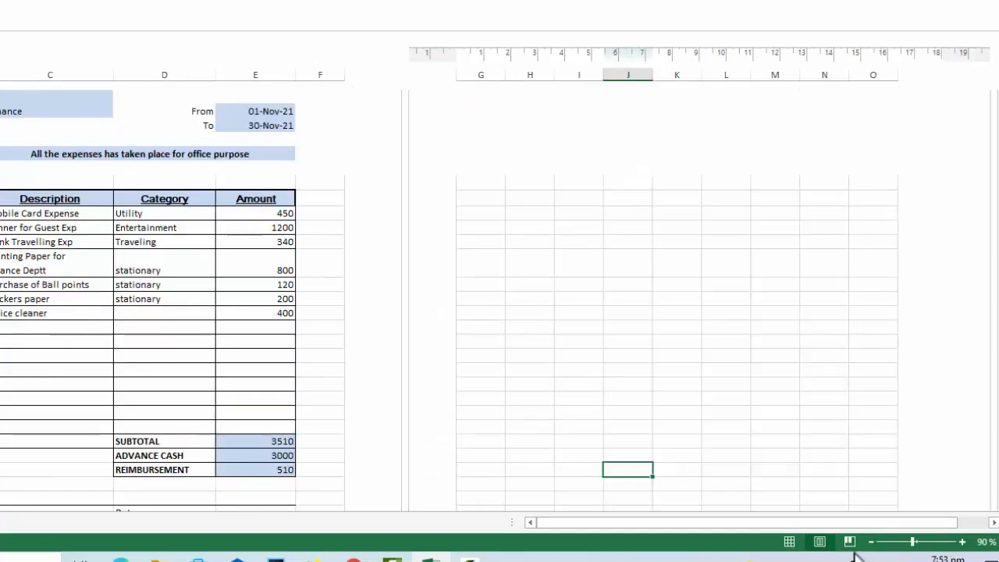
Check the report's page boundaries in Page Break Preview and return to Page Layout view
{"action": "left_click", "coordinate": [855, 554]}
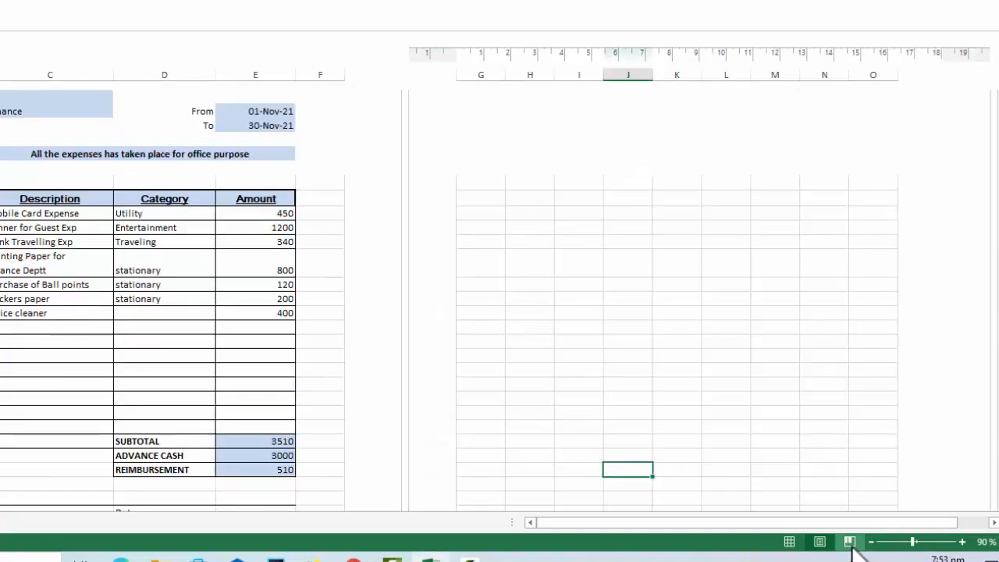
{"action": "left_click", "coordinate": [850, 542]}
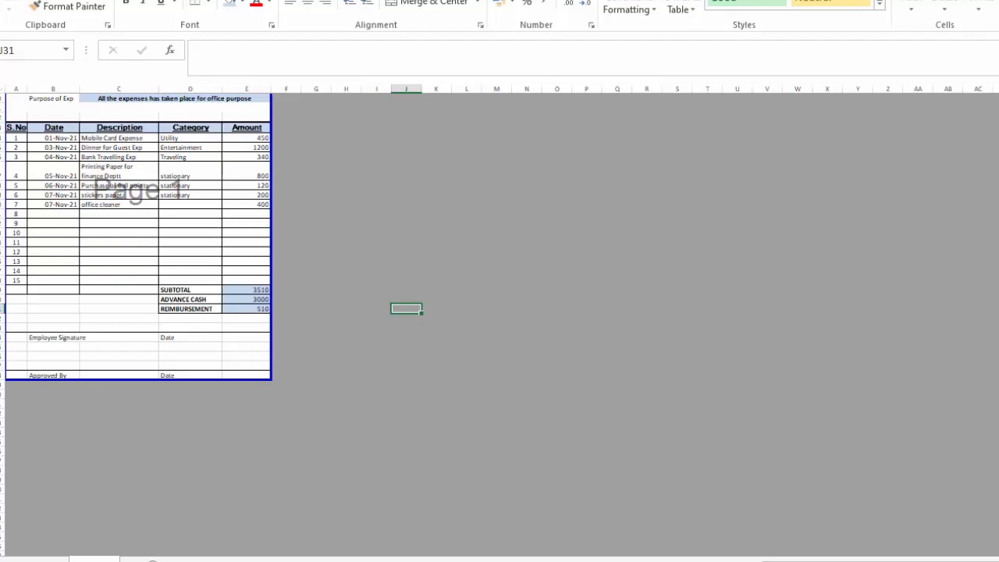
{"action": "left_click", "coordinate": [995, 560]}
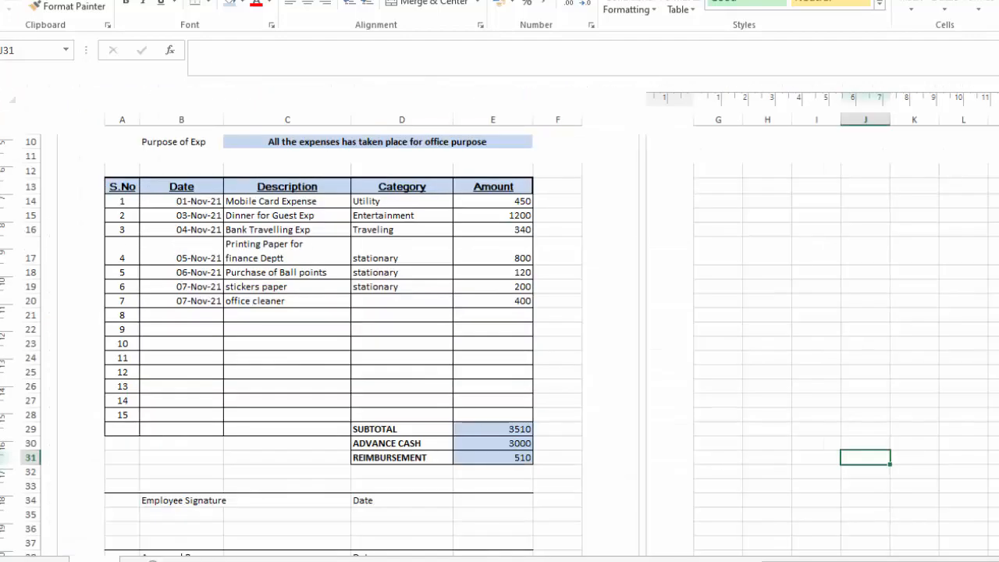
{"action": "scroll", "coordinate": [504, 382], "scroll_direction": "down", "scroll_amount": 1}
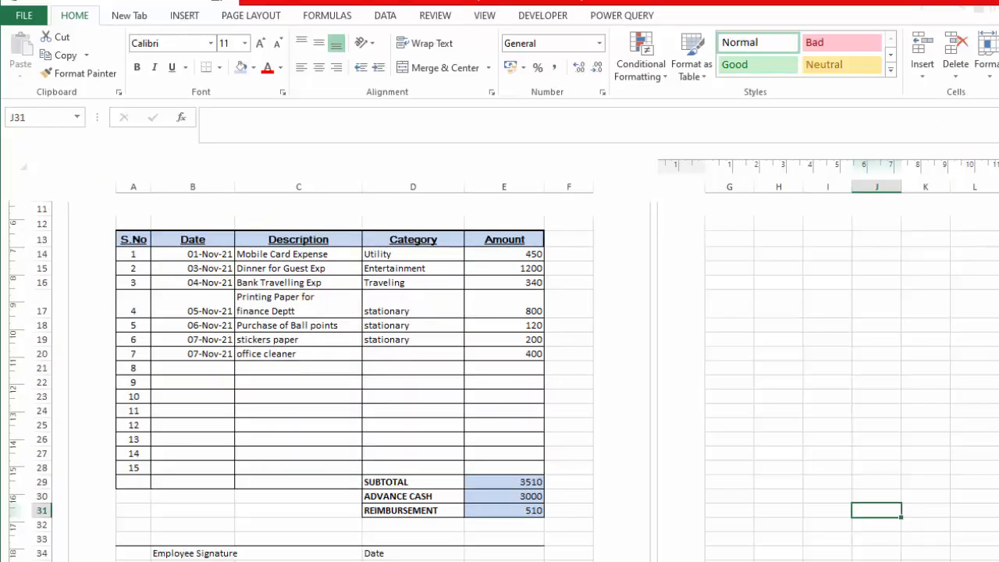
Review the finished report in the print preview and return to the worksheet
{"action": "scroll", "coordinate": [504, 382], "scroll_direction": "up", "scroll_amount": 4}
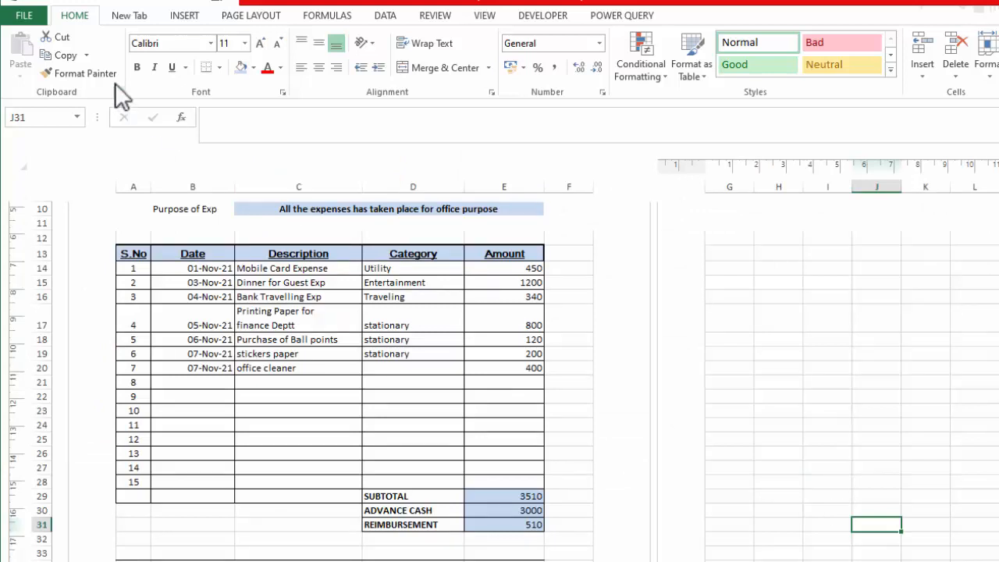
{"action": "left_click", "coordinate": [28, 17]}
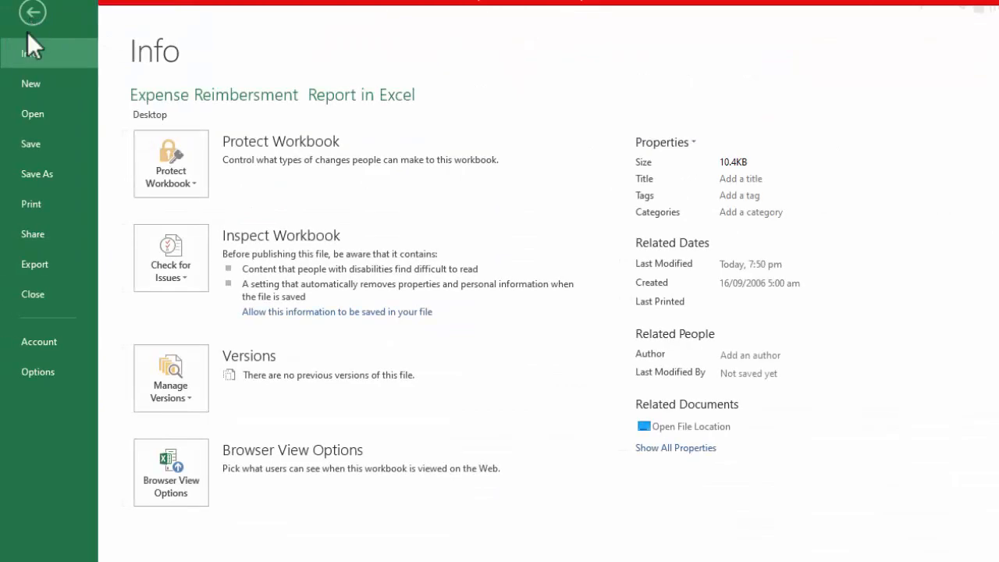
{"action": "left_click", "coordinate": [32, 201]}
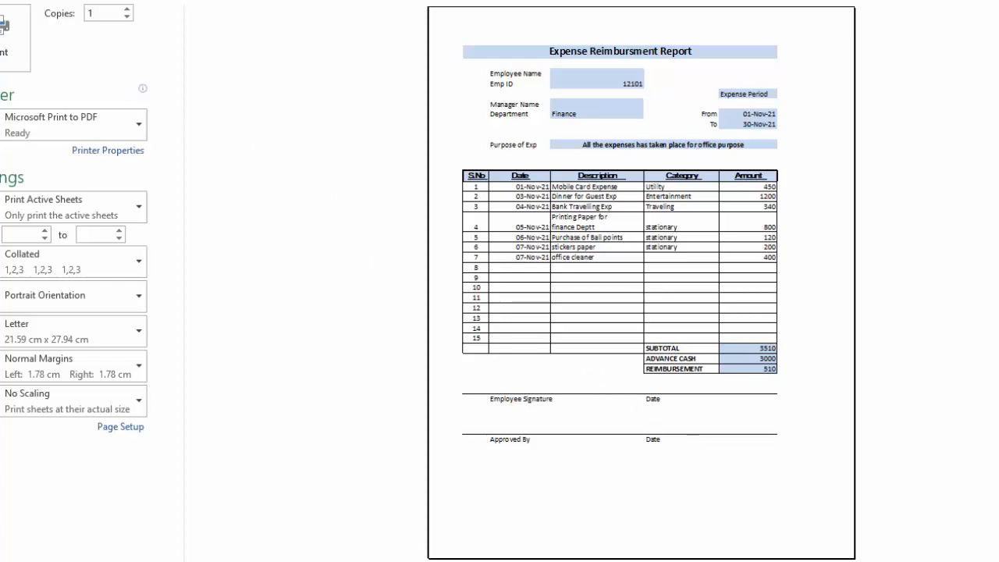
{"action": "key", "text": "Escape"}
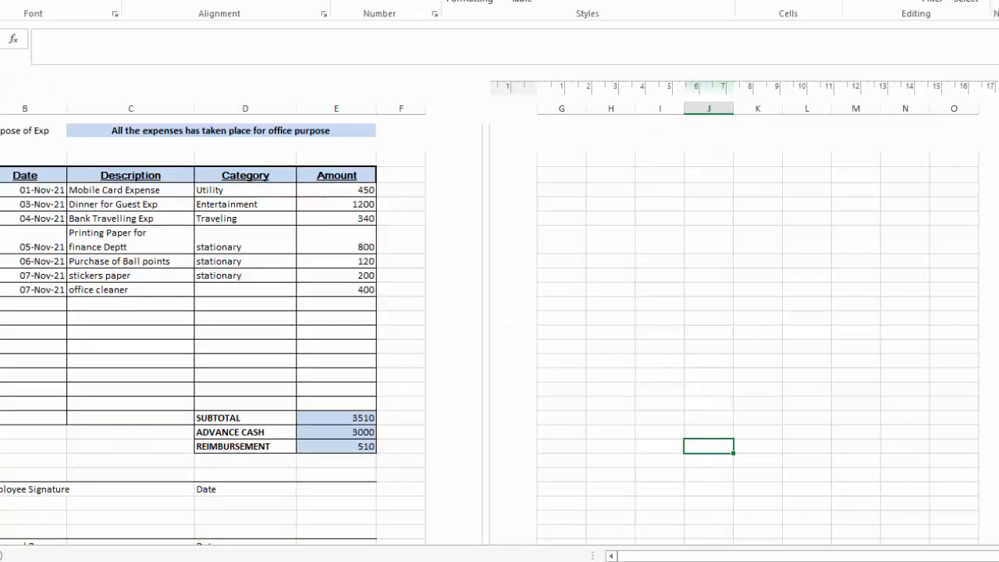